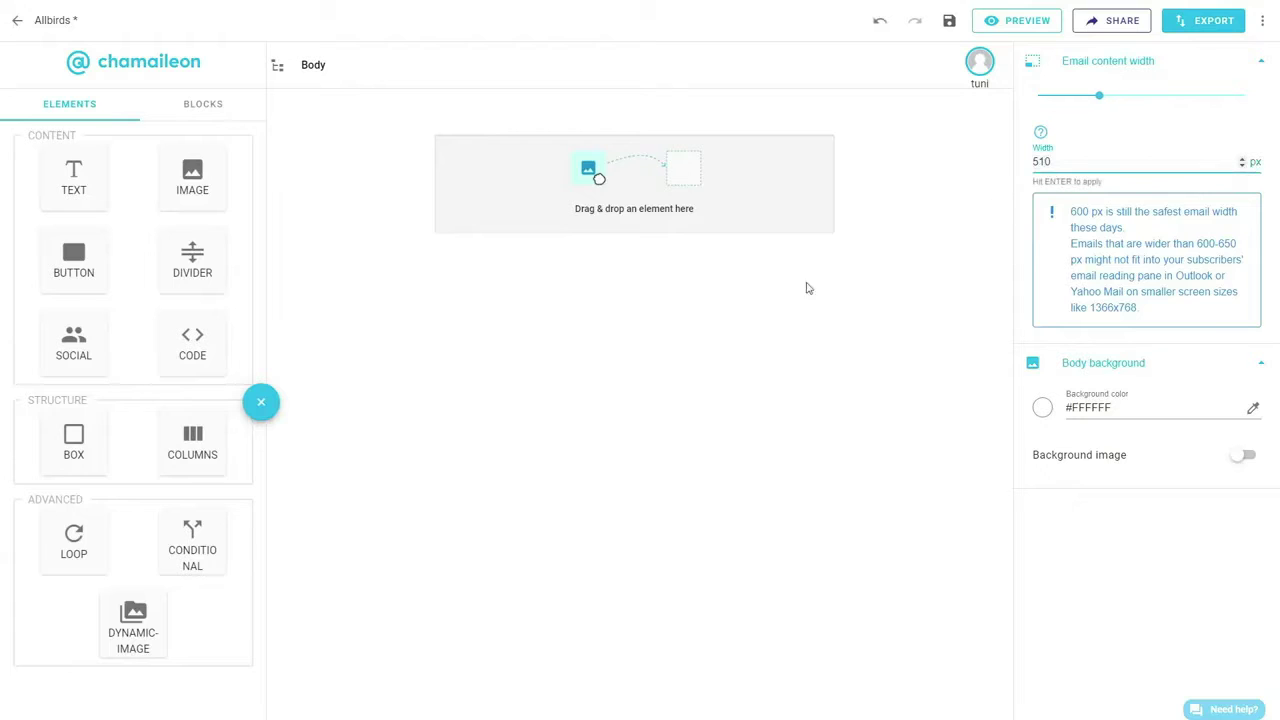
Insert the saved Allbirds_header block into the empty email body.
click(203, 104)
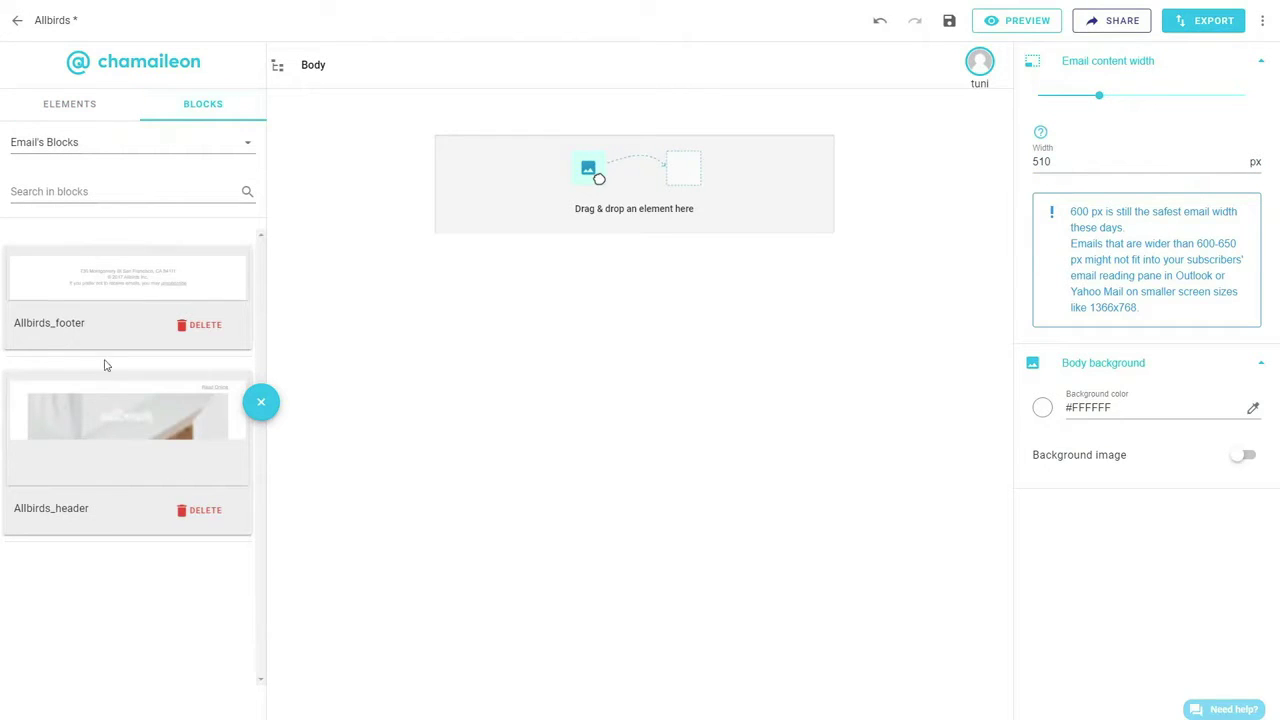
drag(113, 428, 304, 467)
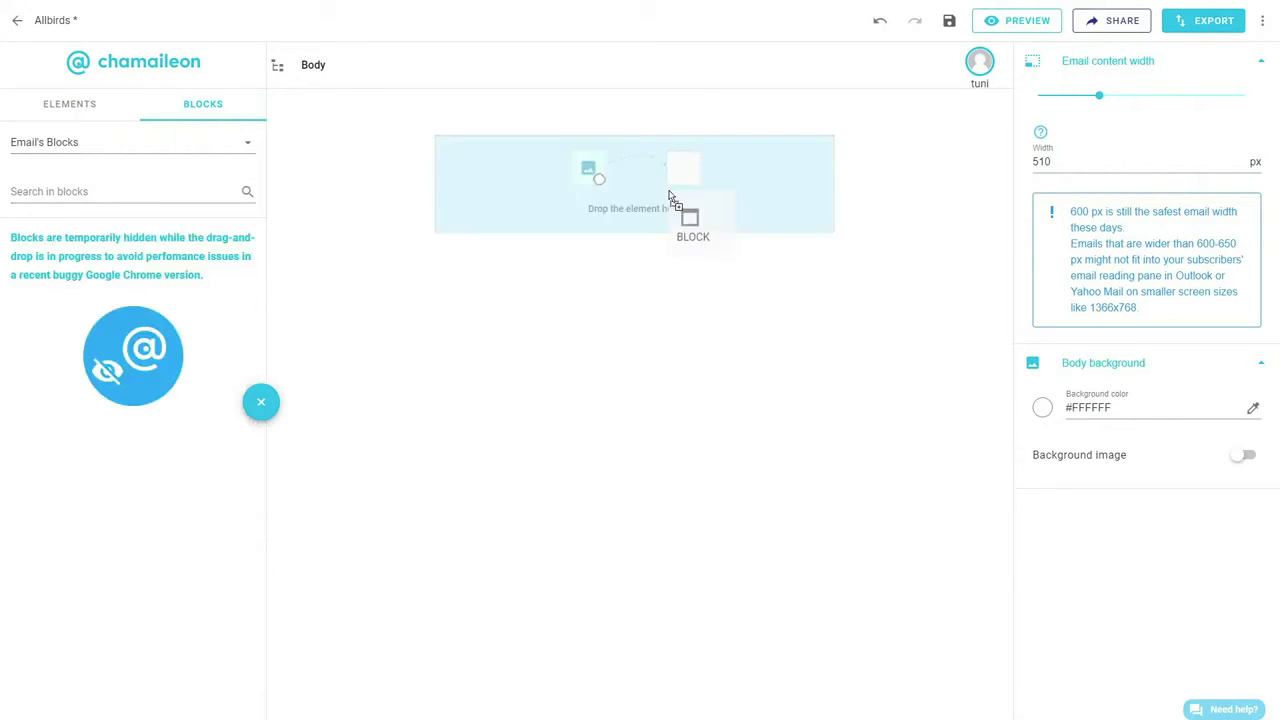
drag(670, 195, 673, 199)
Add a text element in a new block below the header and set the block's content paddings to 40 px top and 60 px bottom.
click(63, 108)
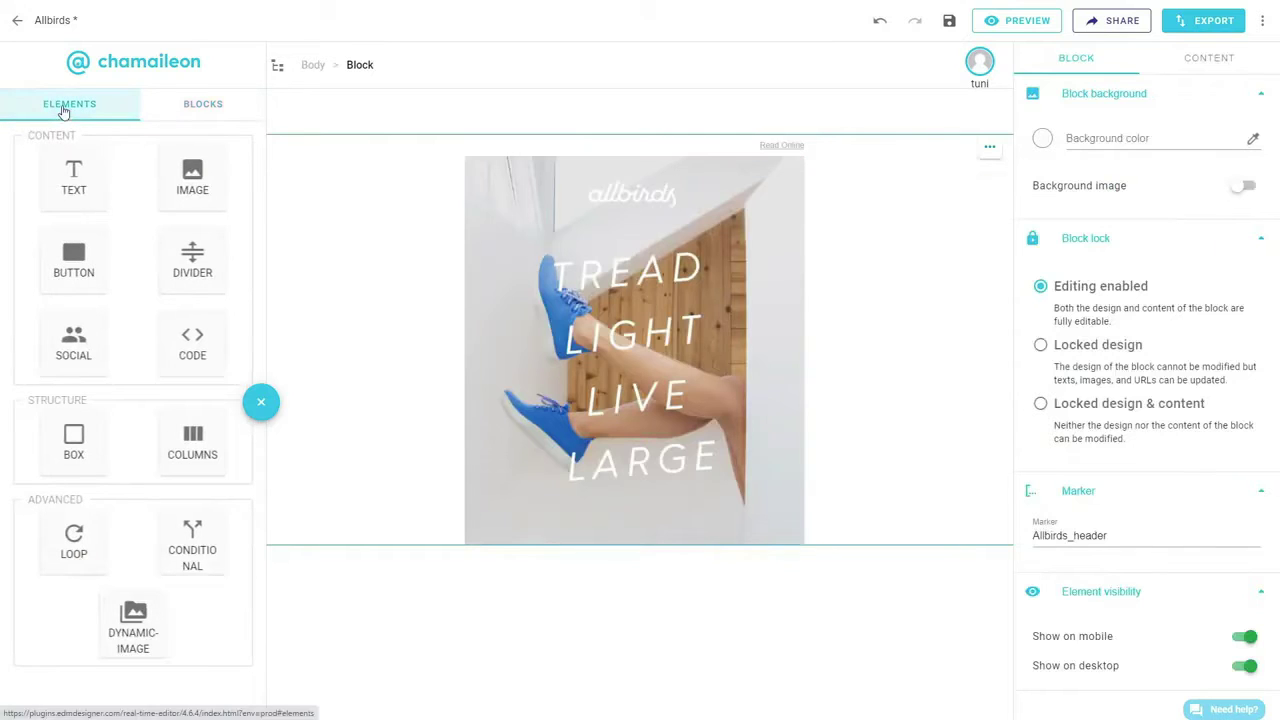
drag(73, 175, 873, 565)
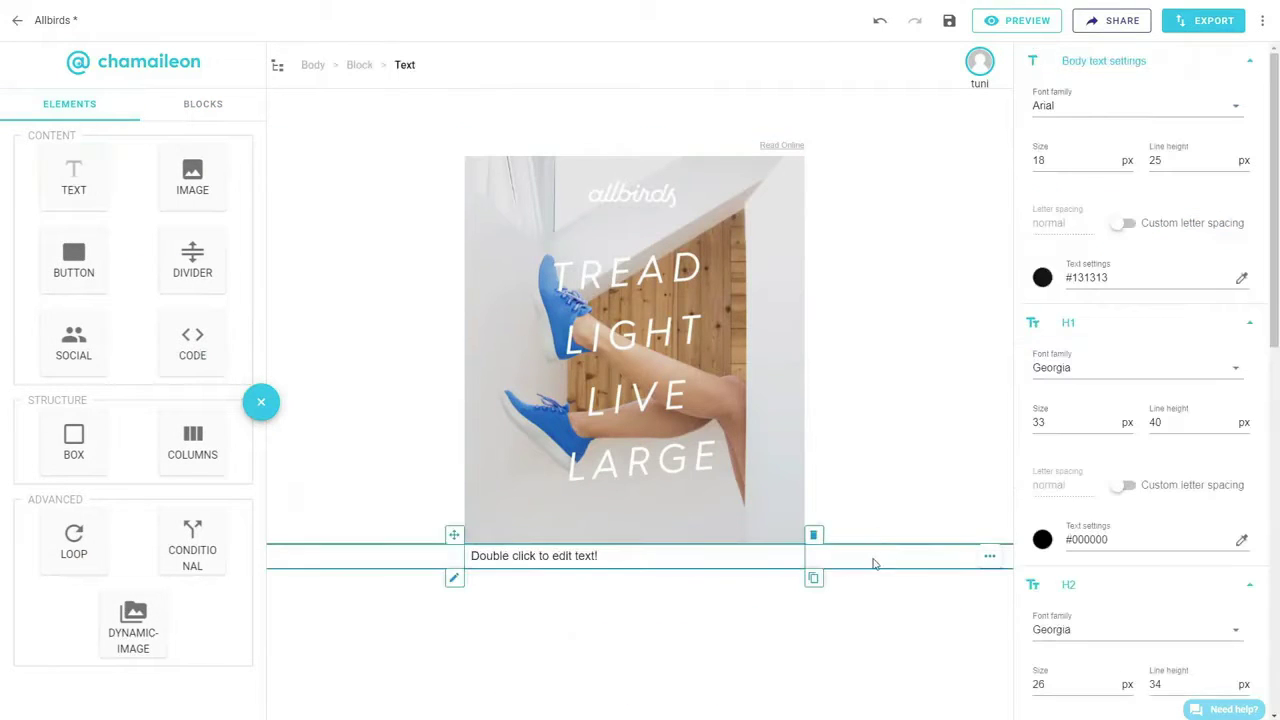
click(359, 64)
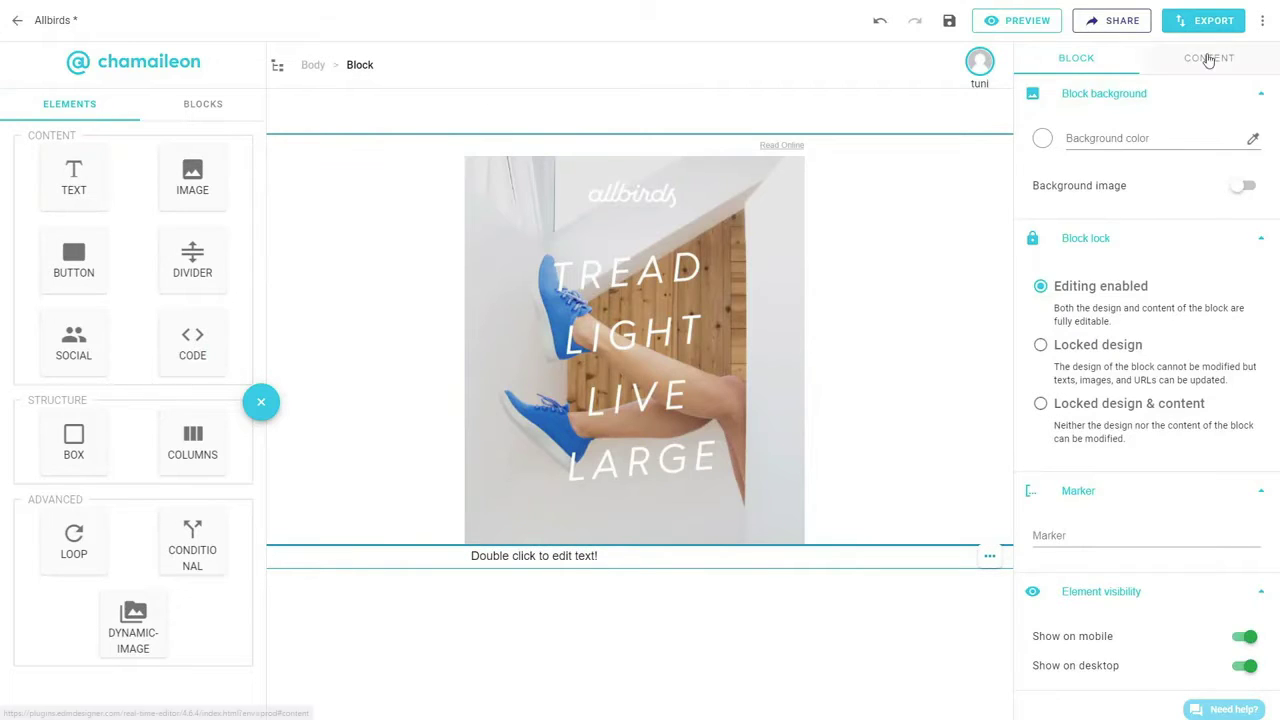
click(1208, 60)
click(1046, 586)
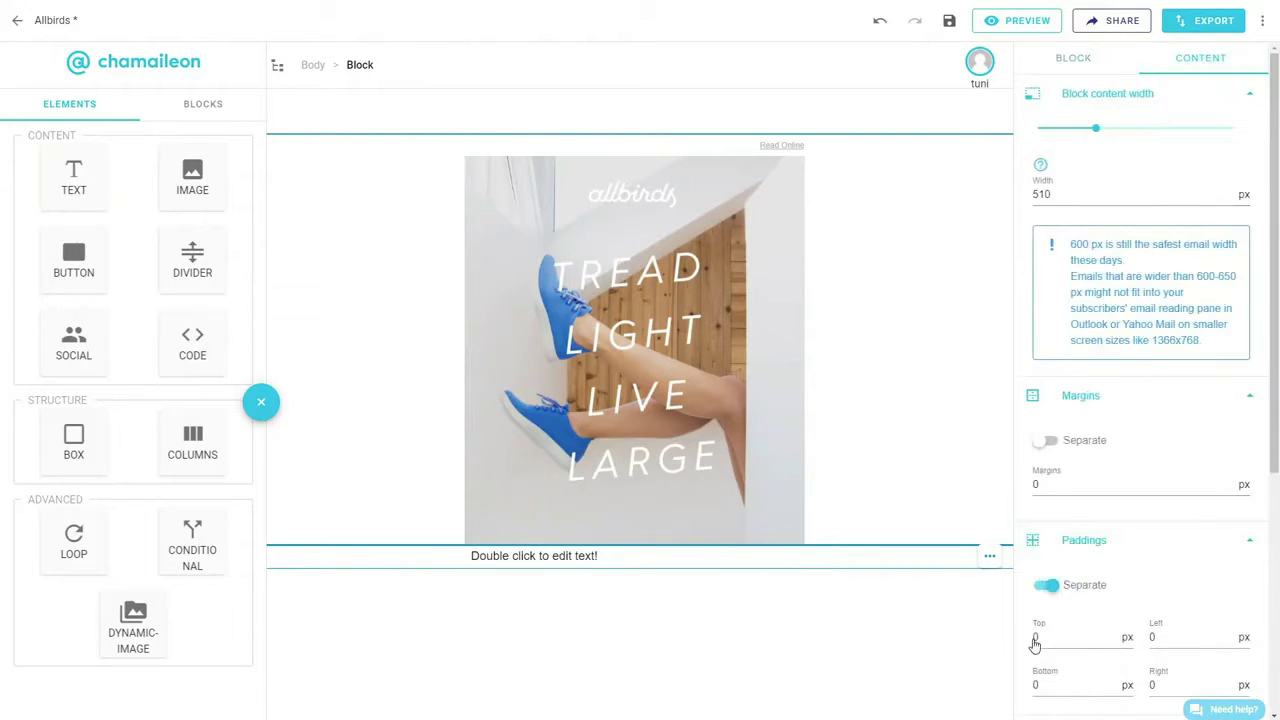
click(1035, 640)
text(4)
click(1035, 685)
text(6)
Give the new block's content area a light beige background color.
scroll(1046, 640, down, 4)
click(1046, 641)
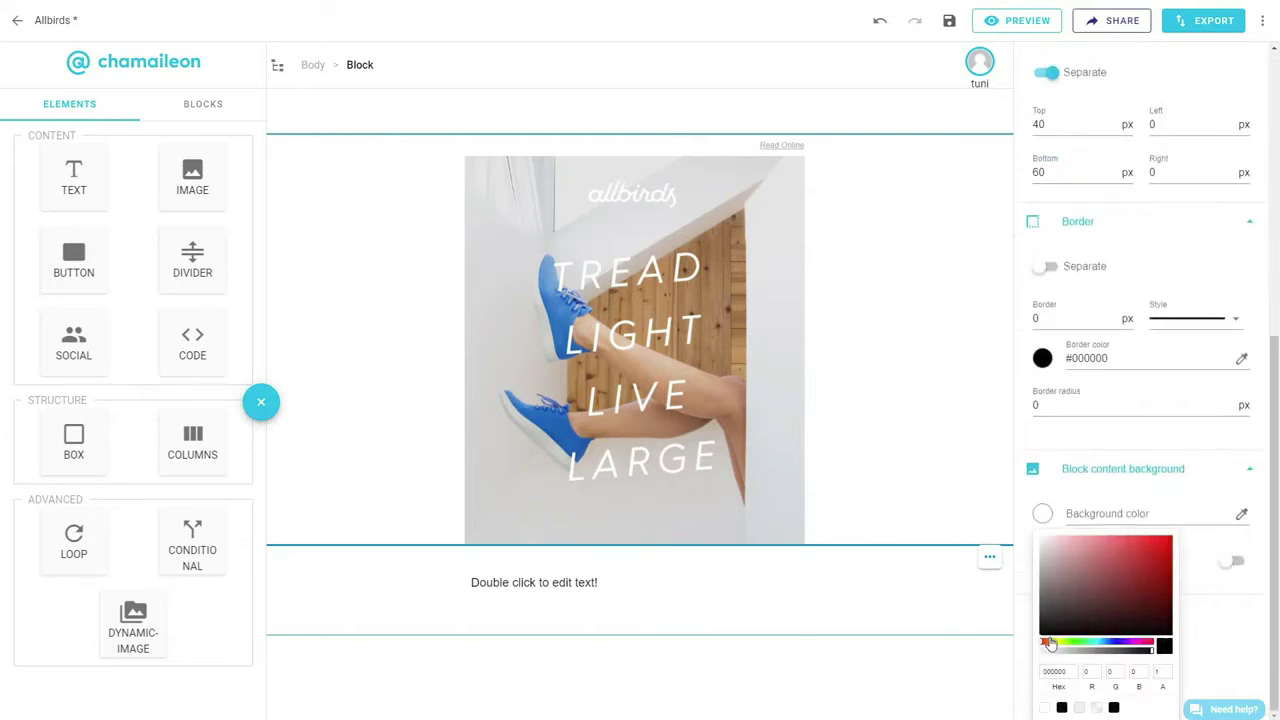
click(1080, 707)
Replace the placeholder text with the Allbirds copy from "At Allbirds, we make shoes from sheep" through "free as a bird.".
double_click(534, 584)
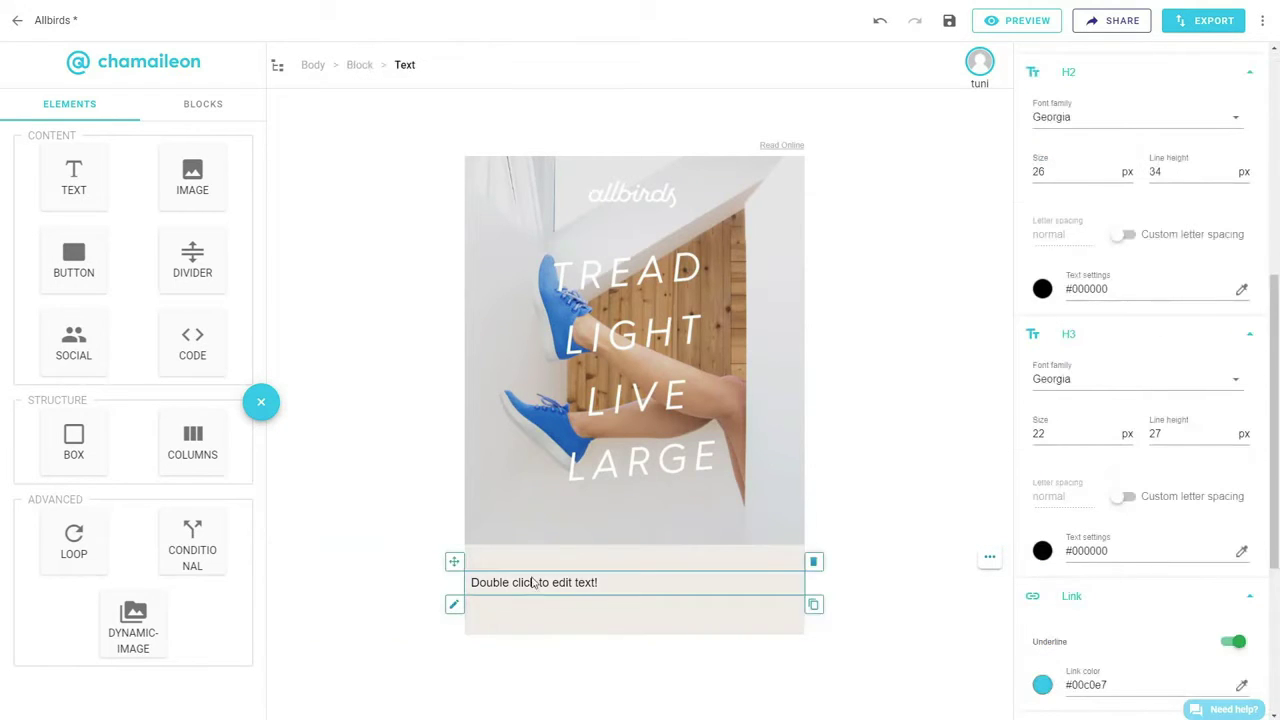
key(ctrl+a)
text(At Allbirds, we make shoes from sheep (their superfine NZ merino wool, that is). We found that anything synthetic materials can do, wool can do better -- not to mention more comfortably and sustainably. That's important to us. So, try our Wool Runners. They're soft, light, breathable, flexible - and quite possibly the most comfortable shoe you'll ever wear. In fact, we're so confident you'll love them, we give you 30 days to put them to the test. Take to the streets, hit the trails, run wild. If you're still not convinced, you can send them back for a full refund. Free shipping, free returns, free as a bird.)
Change the body text's font family and set its paddings to 20 px top, left and right and 30 px bottom.
scroll(1180, 360, up, 5)
click(1135, 105)
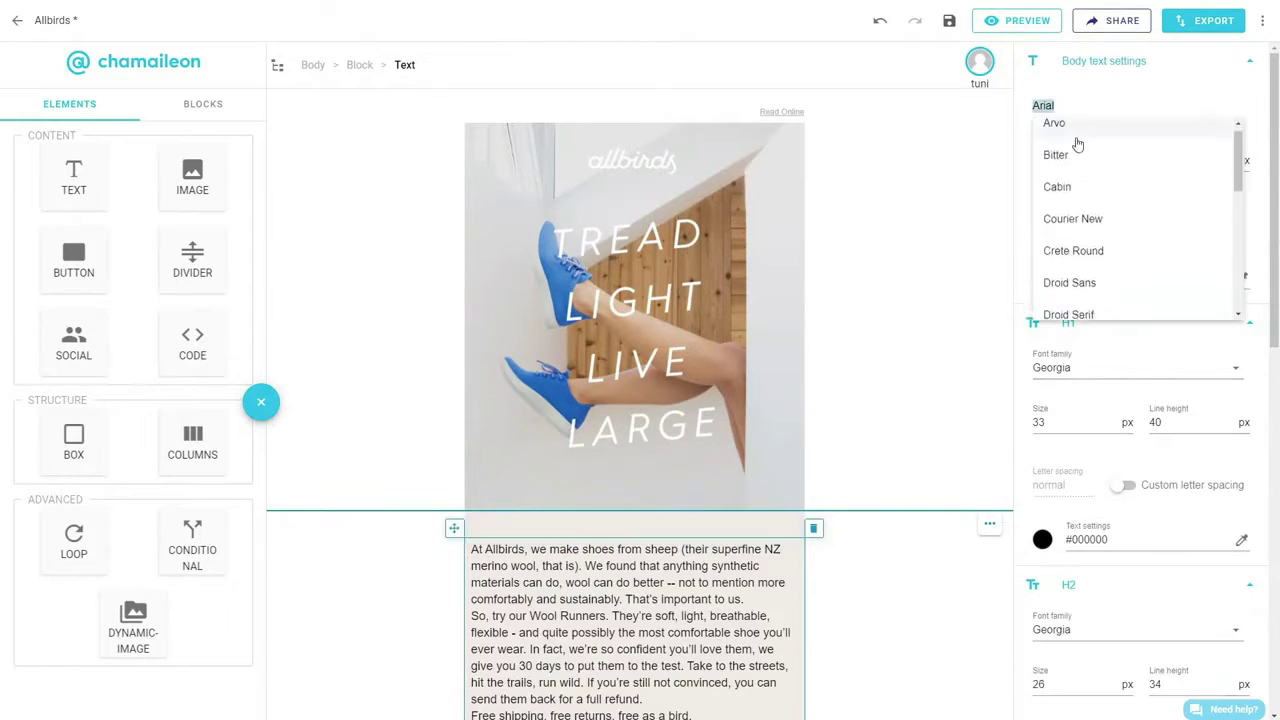
scroll(1100, 250, down, 3)
click(1069, 265)
text(30)
key(Return)
scroll(1114, 466, down, 8)
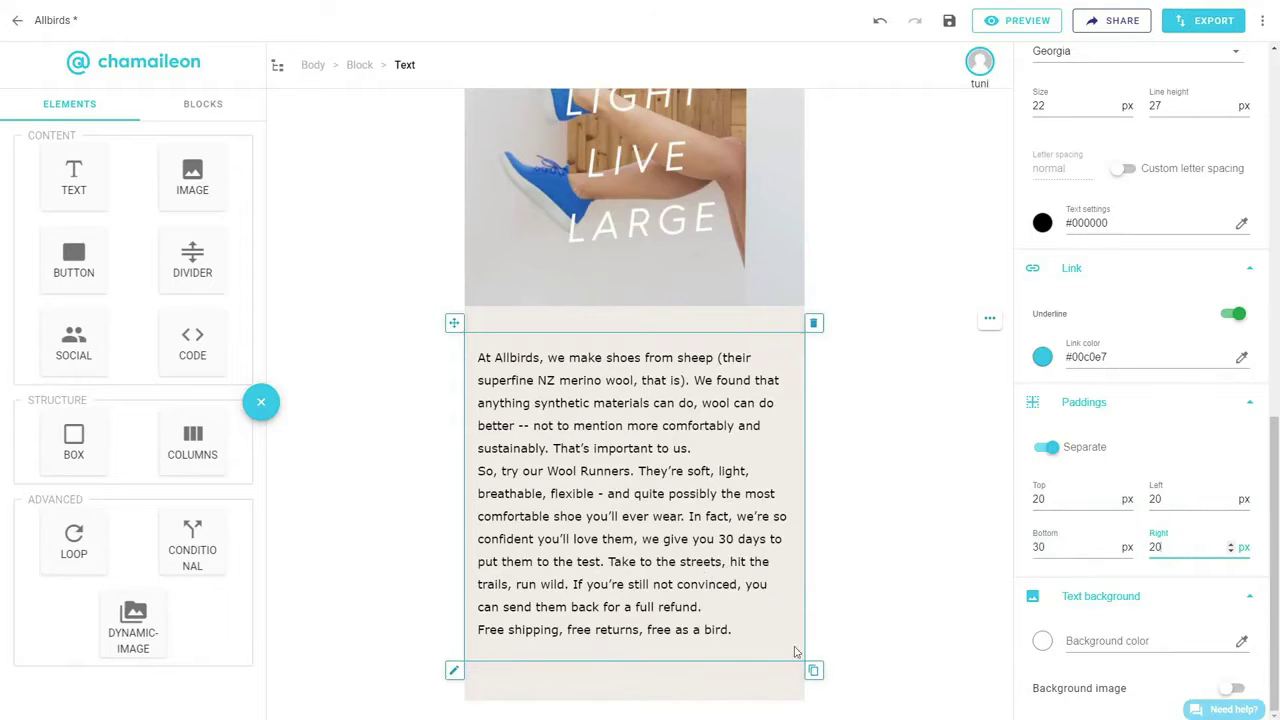
Duplicate the text element, keeping only the first paragraph in the original and the text from "So, try our Wool Runners" in the copy.
click(813, 671)
scroll(815, 600, down, 2)
click(478, 271)
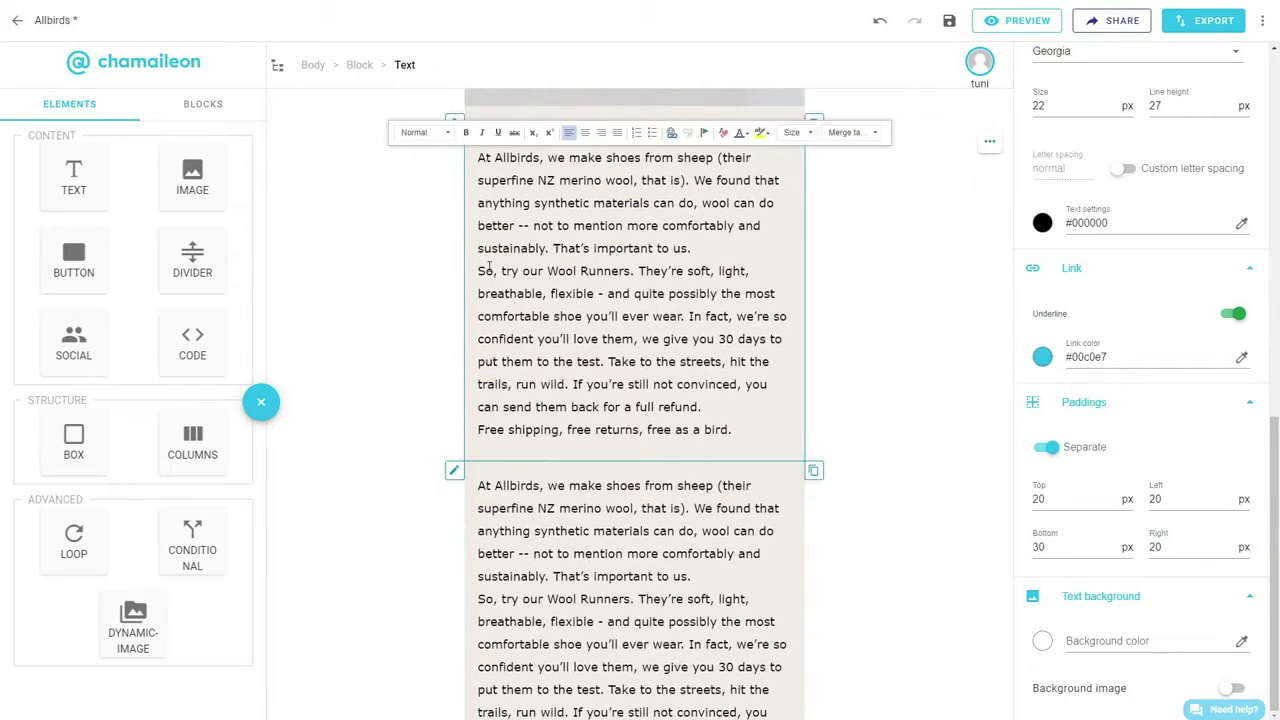
drag(478, 271, 478, 362)
key(Delete)
scroll(692, 440, up, 1)
key(Delete)
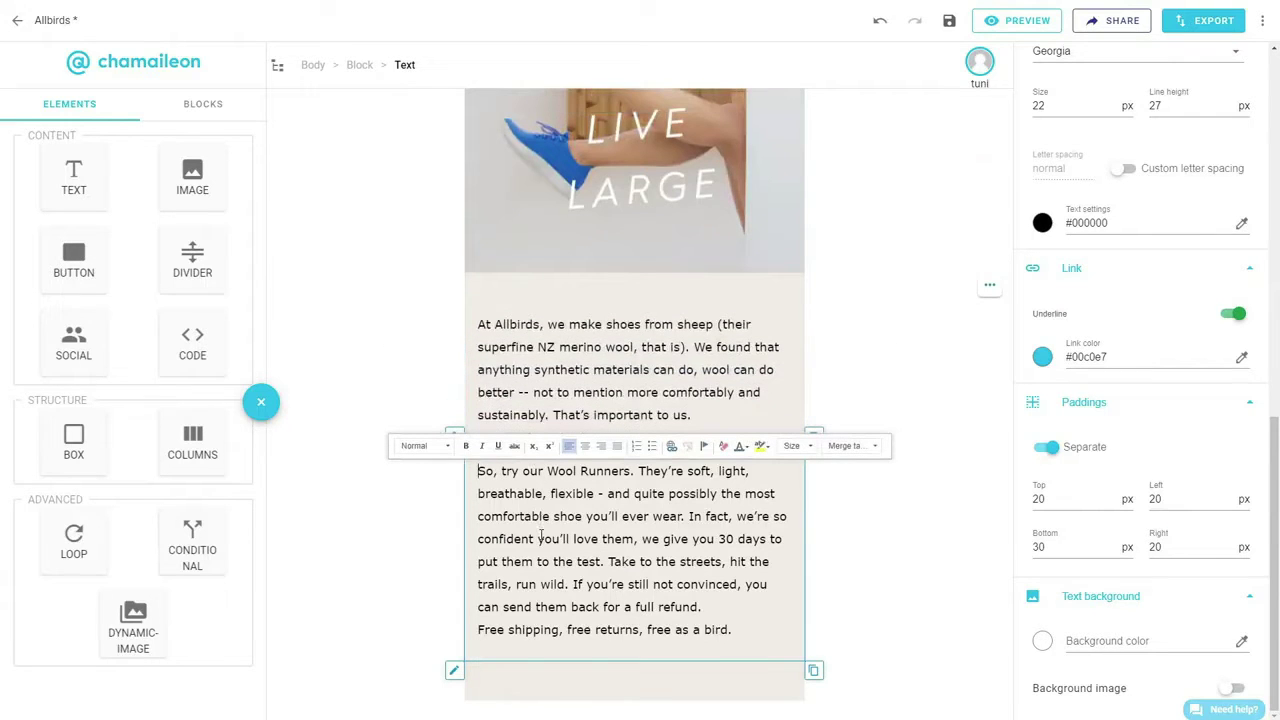
Move the line "Free shipping, free returns, free as a bird." into its own duplicated text element below.
drag(478, 630, 735, 630)
key(ctrl+c)
key(Delete)
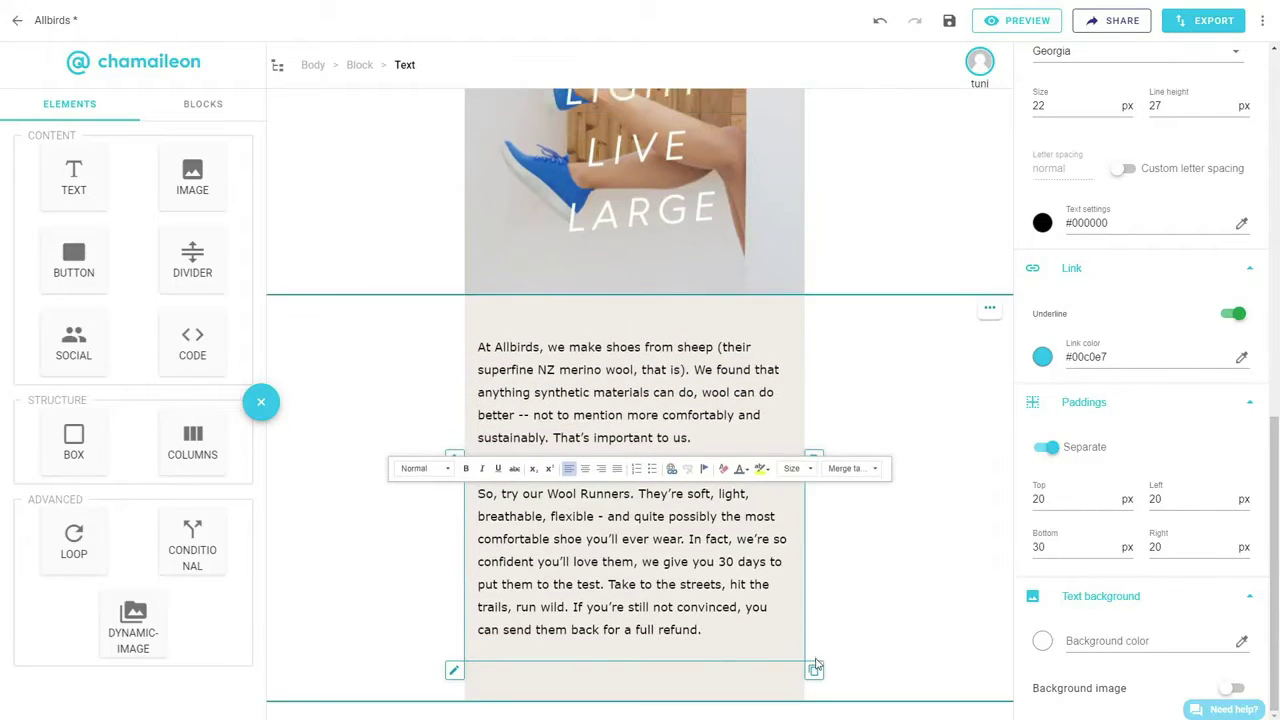
key(ctrl+a)
key(ctrl+v)
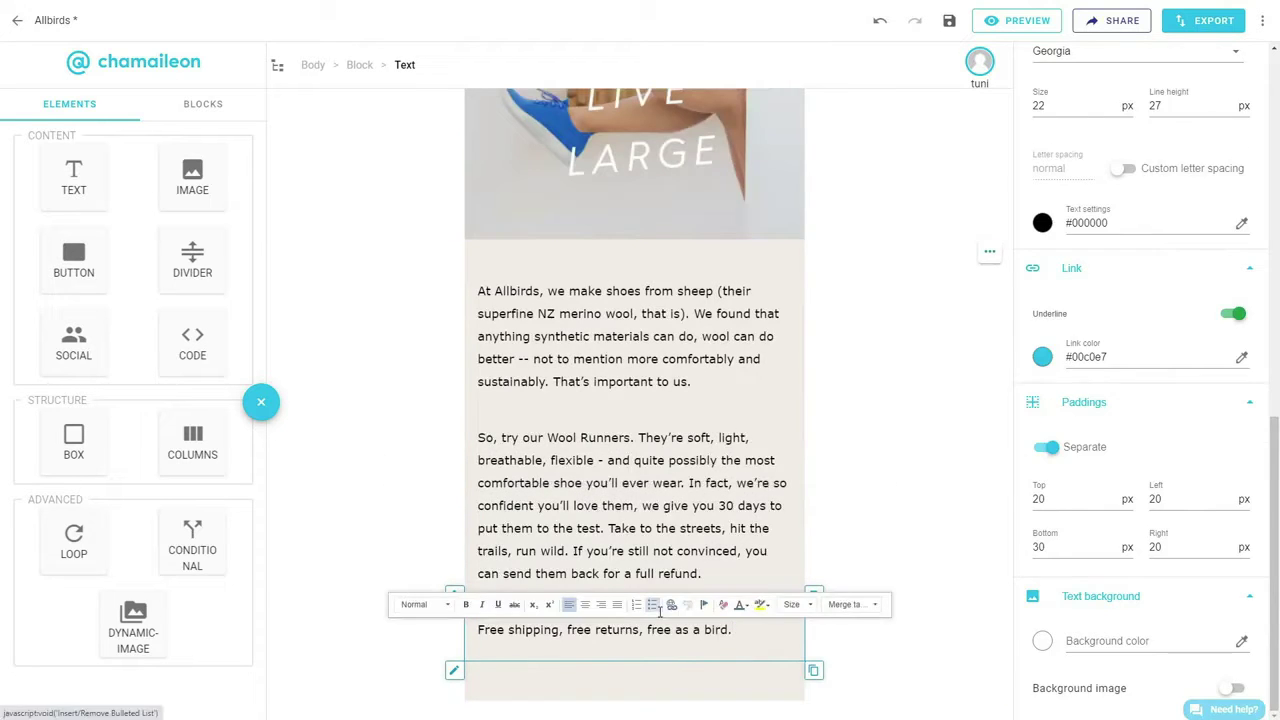
Add another duplicated text element at the end of the block reading "Welcome to the flock".
click(723, 615)
key(ctrl+a)
text(Welcome to the flock)
Set the "Welcome to the flock" text paddings to 0 px top and 5 px left, bottom and right.
scroll(1140, 450, down, 5)
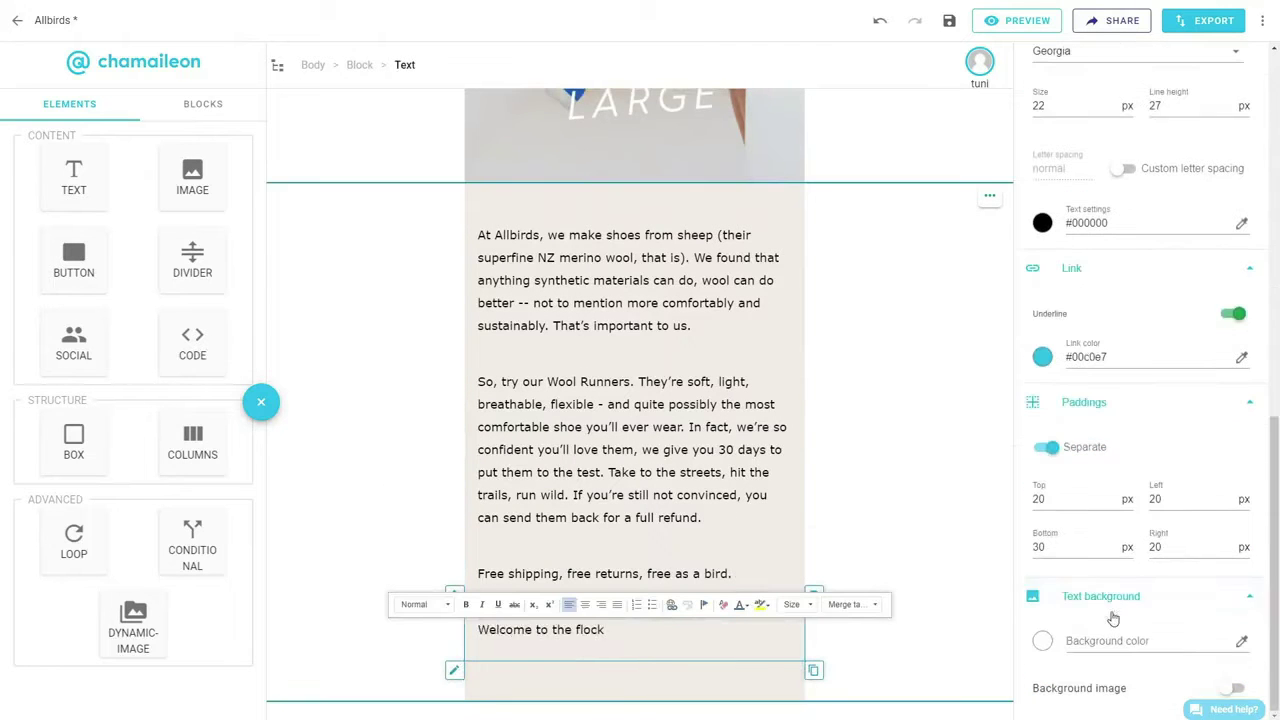
click(1036, 502)
text(0)
key(Tab)
text(5)
key(Tab)
text(5)
key(Tab)
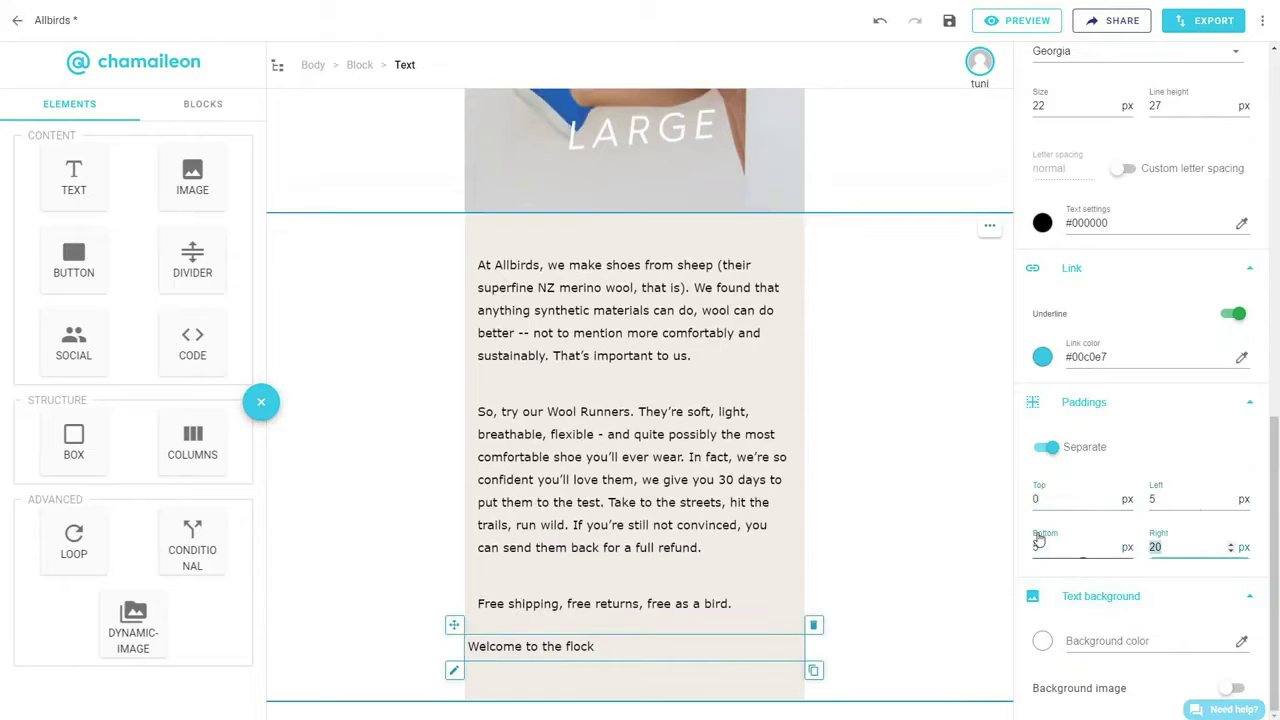
text(5)
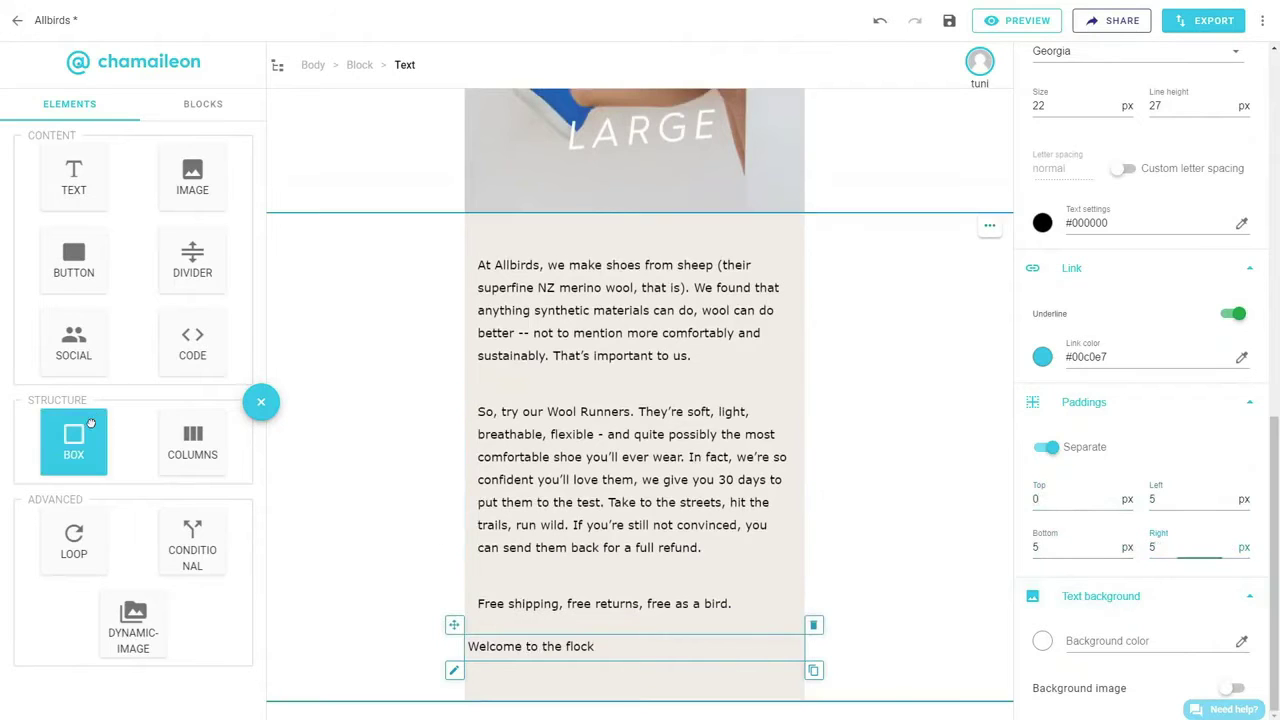
Insert a box above the first paragraph and set its left and right paddings to 20 px.
drag(74, 440, 570, 275)
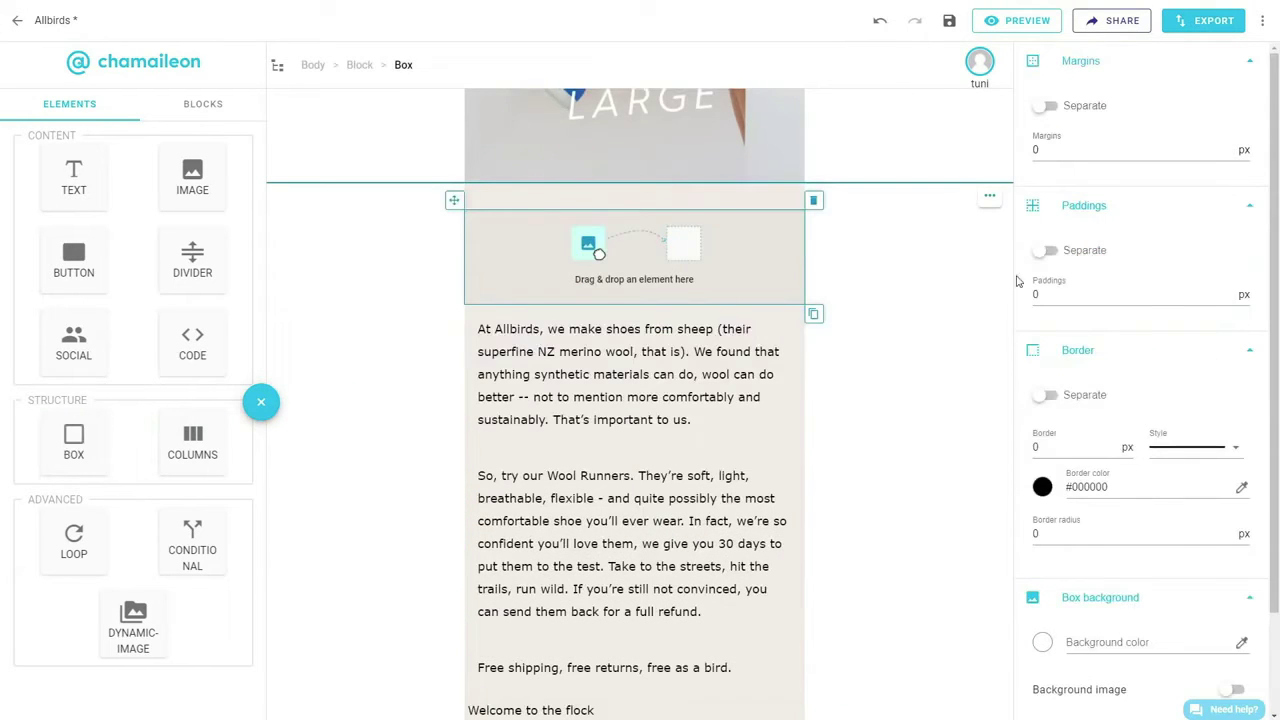
click(1050, 252)
text(20)
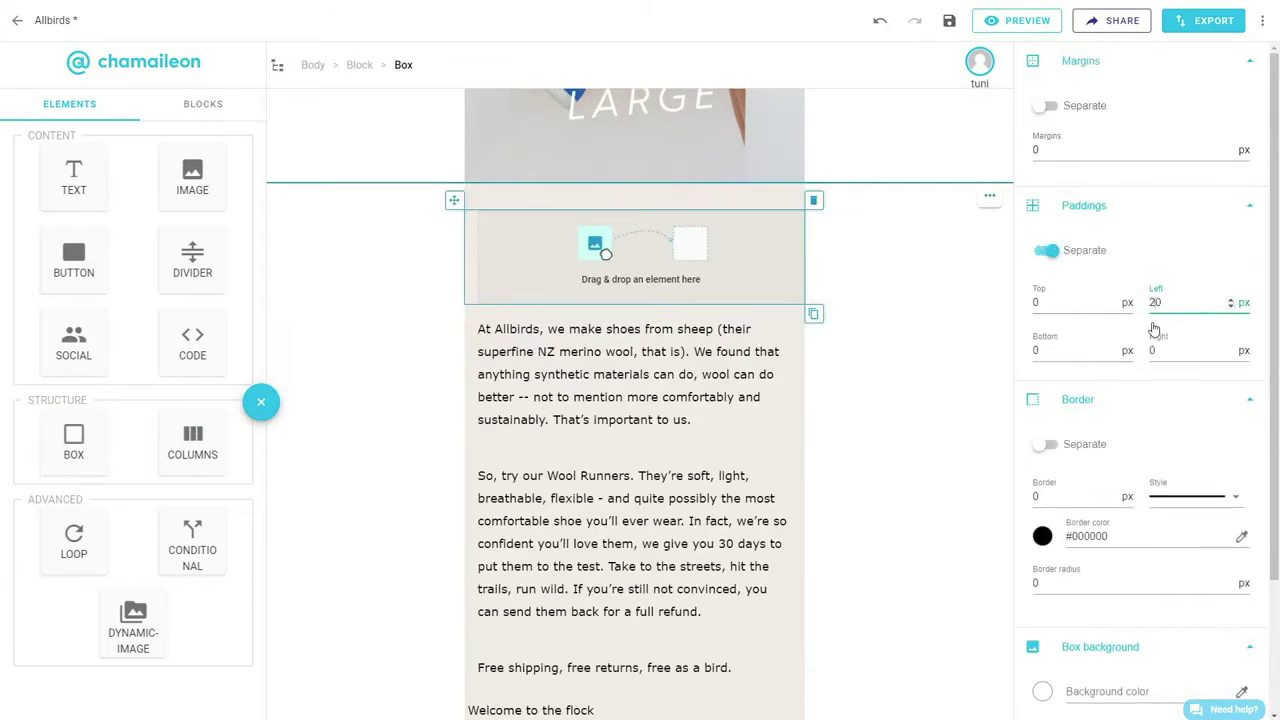
click(1160, 350)
text(20)
Place a two-column layout in the box with a 163 px wide first column and columns not reordered on mobile.
drag(214, 440, 710, 252)
click(1065, 160)
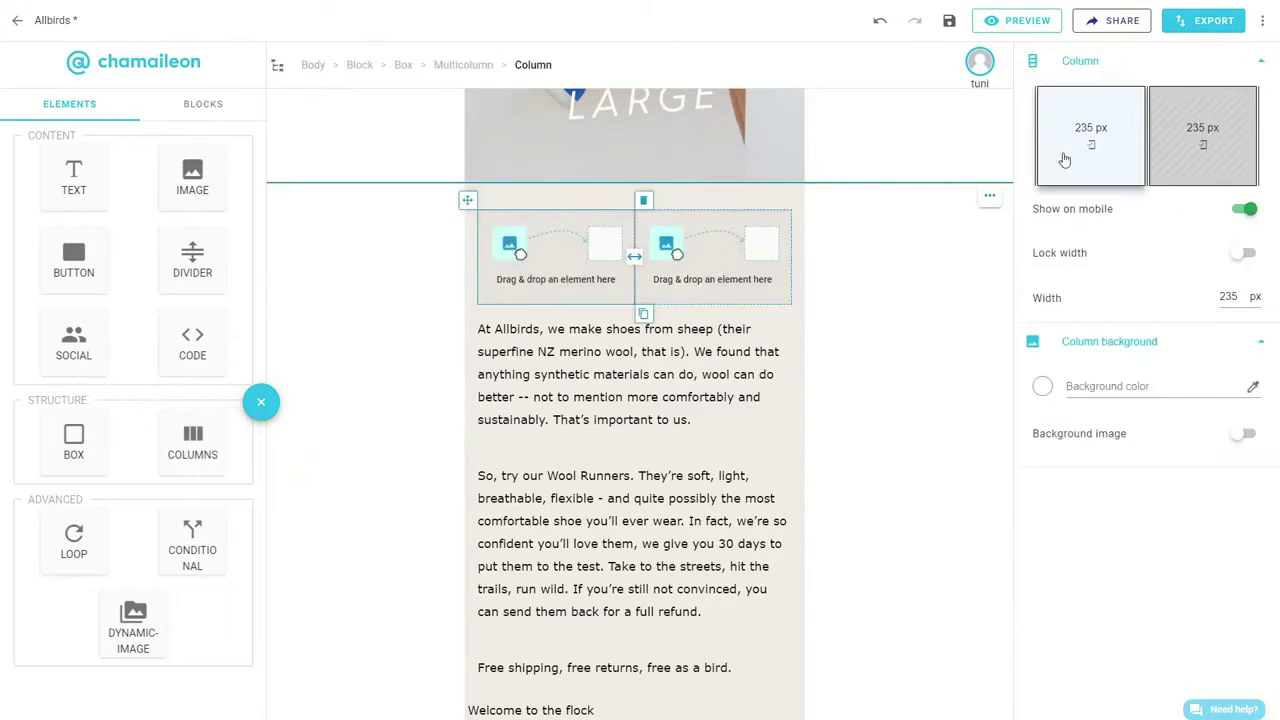
click(1186, 311)
text(1)
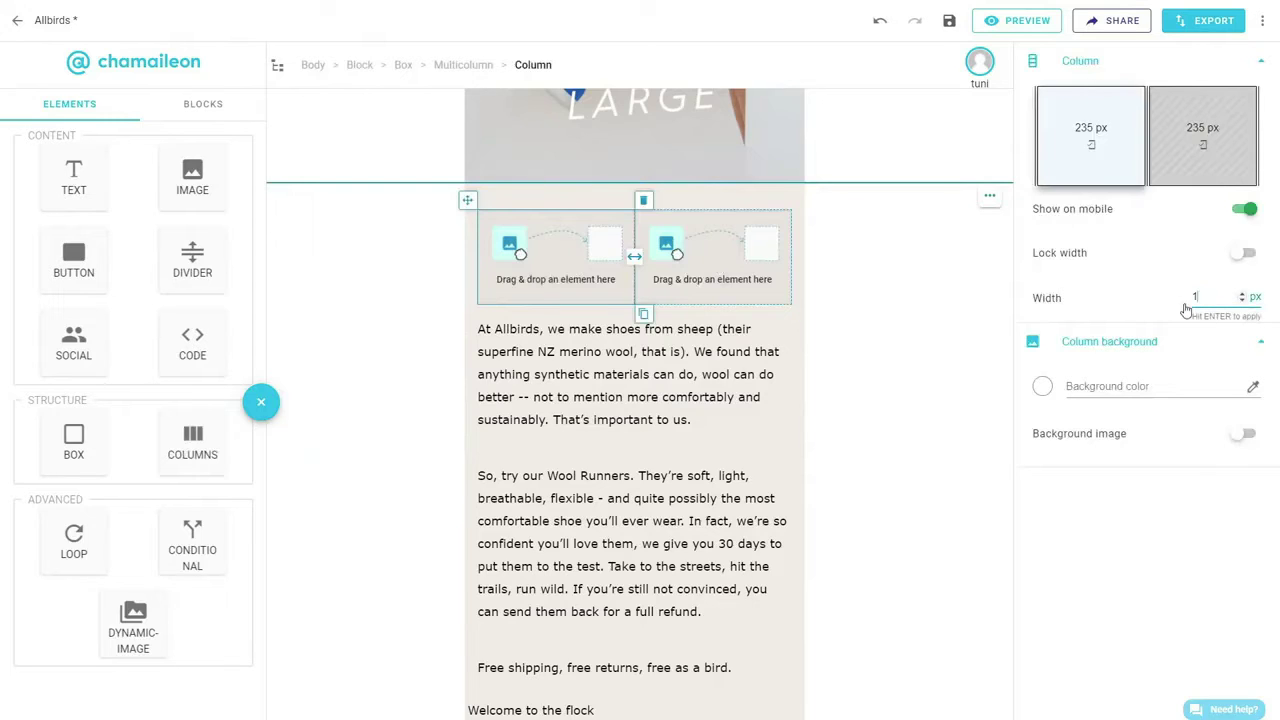
text(63)
key(Return)
click(440, 66)
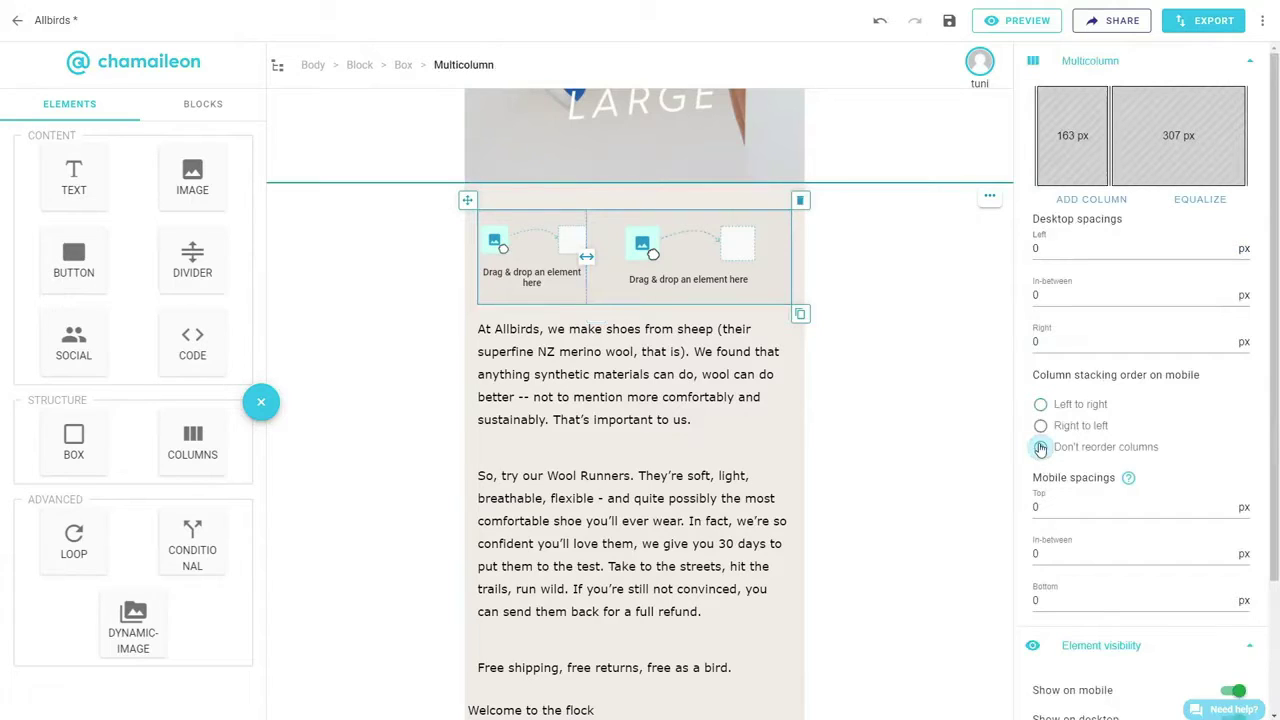
Add an image element to the narrow first column and align it left.
drag(192, 178, 531, 256)
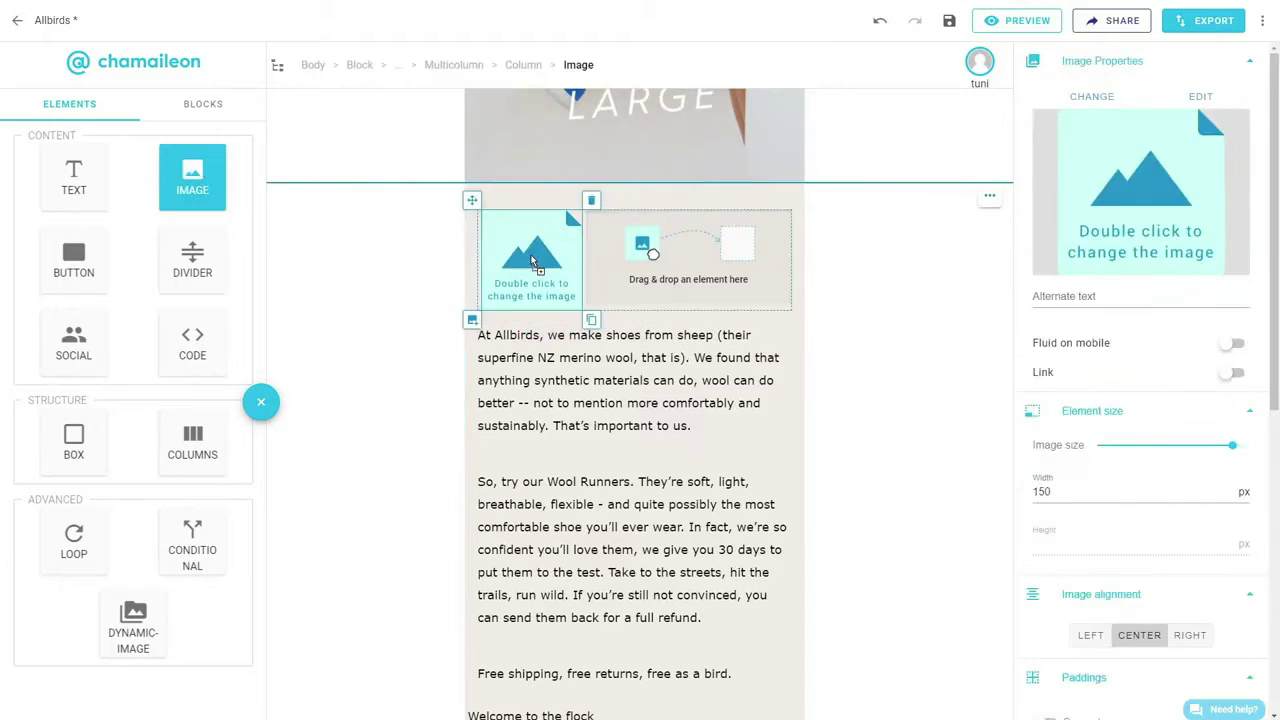
scroll(1128, 490, down, 3)
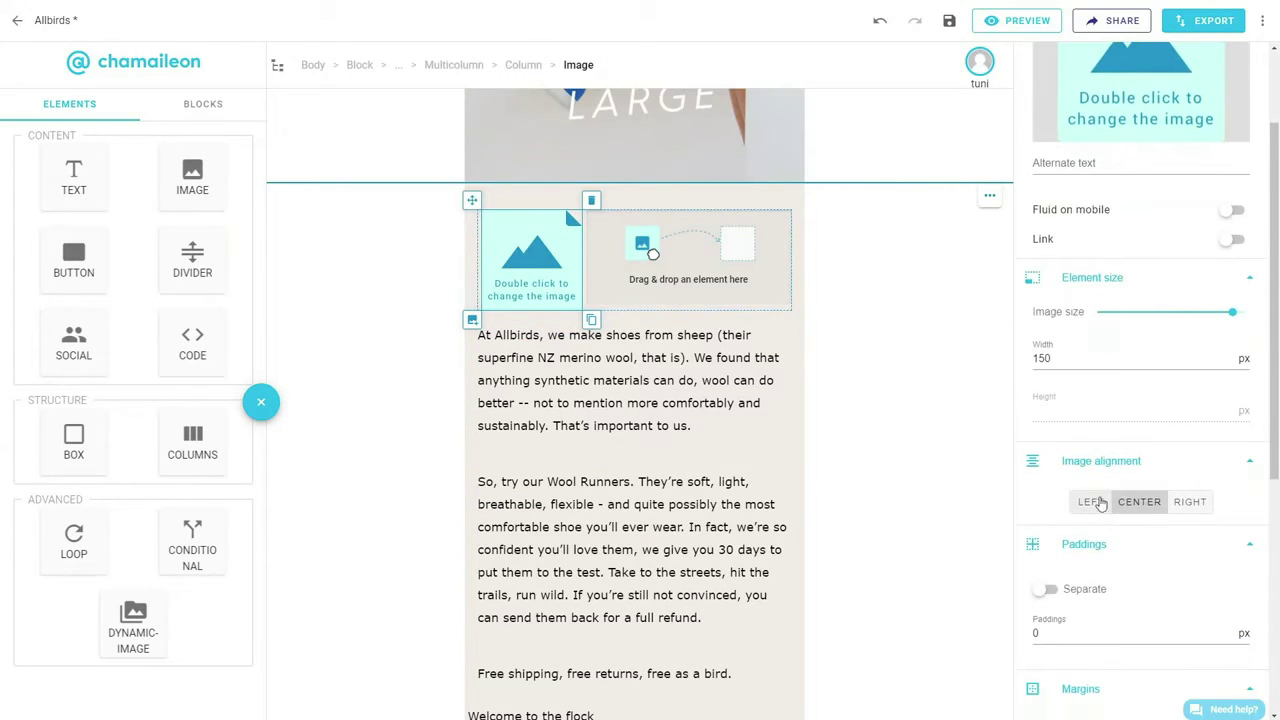
click(1090, 502)
Give the first-column image a 5 px top margin and use AllBirds-11.png from the gallery as its picture.
scroll(1101, 505, down, 1)
scroll(1101, 505, down, 2)
click(1050, 535)
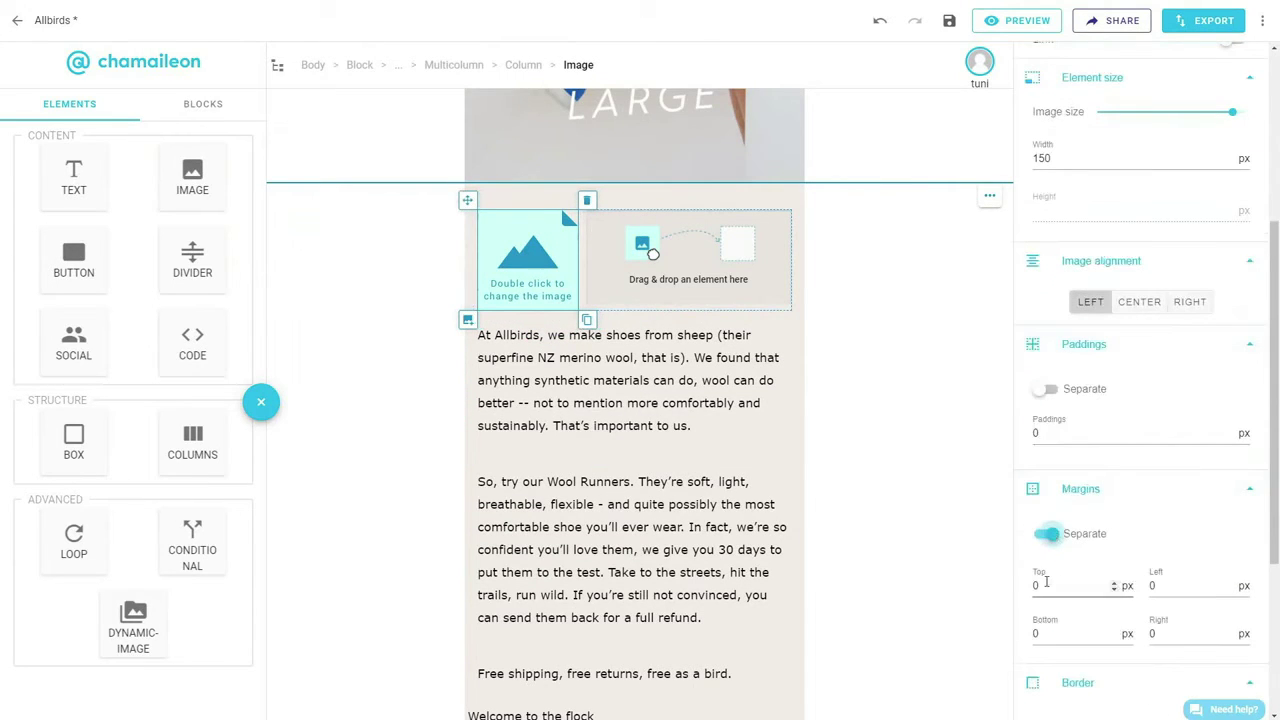
double_click(560, 287)
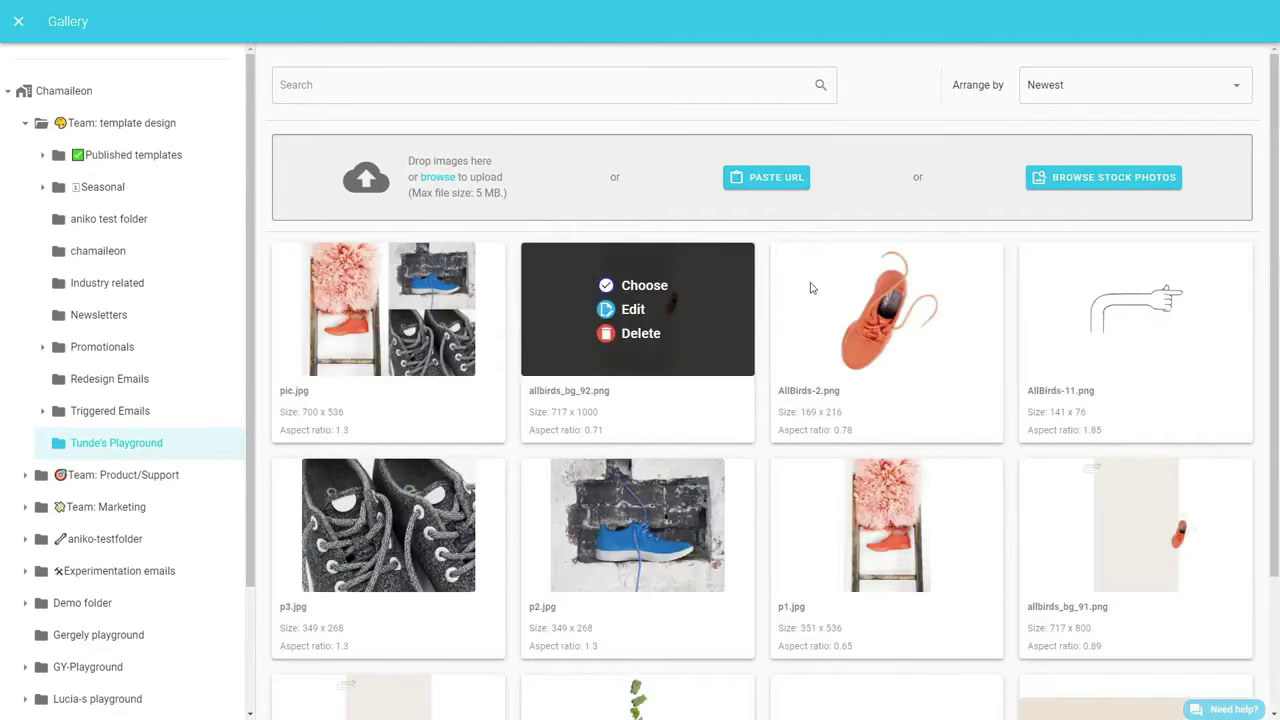
click(1126, 288)
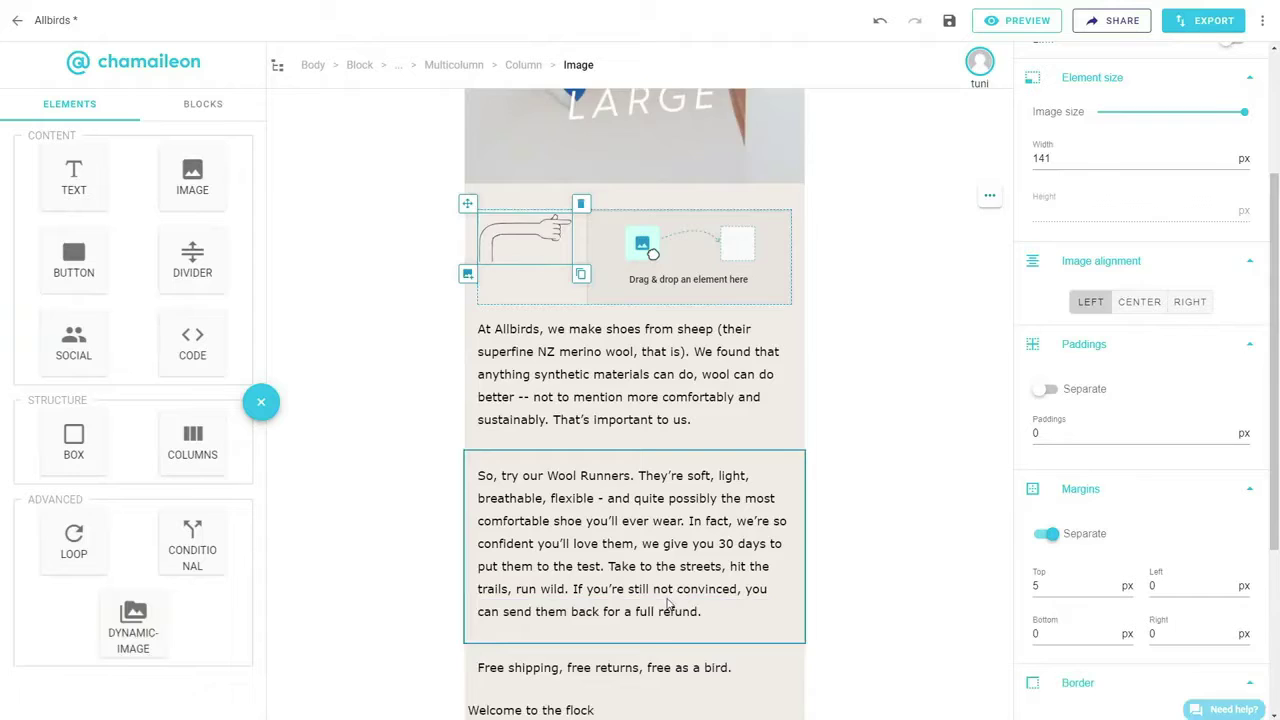
Move the "Welcome to the flock" text into the column beside the pointing-hand image.
scroll(518, 640, down, 1)
click(518, 645)
drag(454, 626, 740, 195)
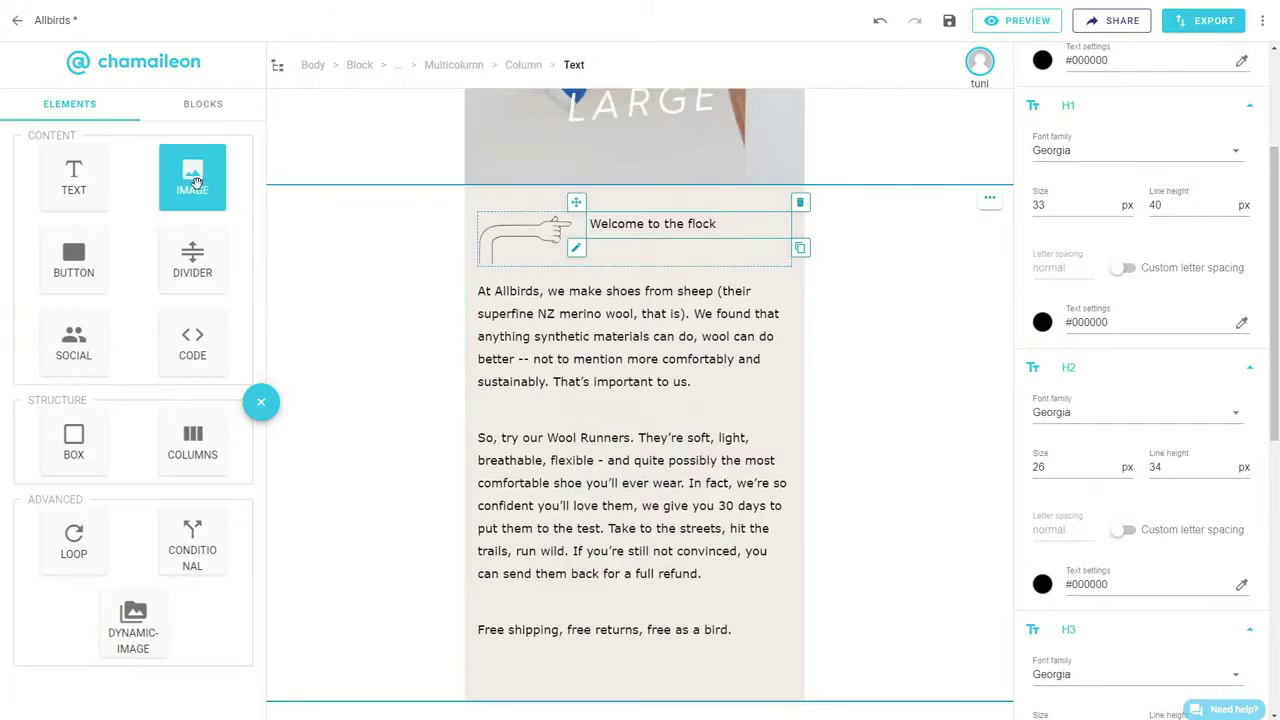
Add an image element below the "Free shipping" line and align it right.
drag(192, 178, 618, 656)
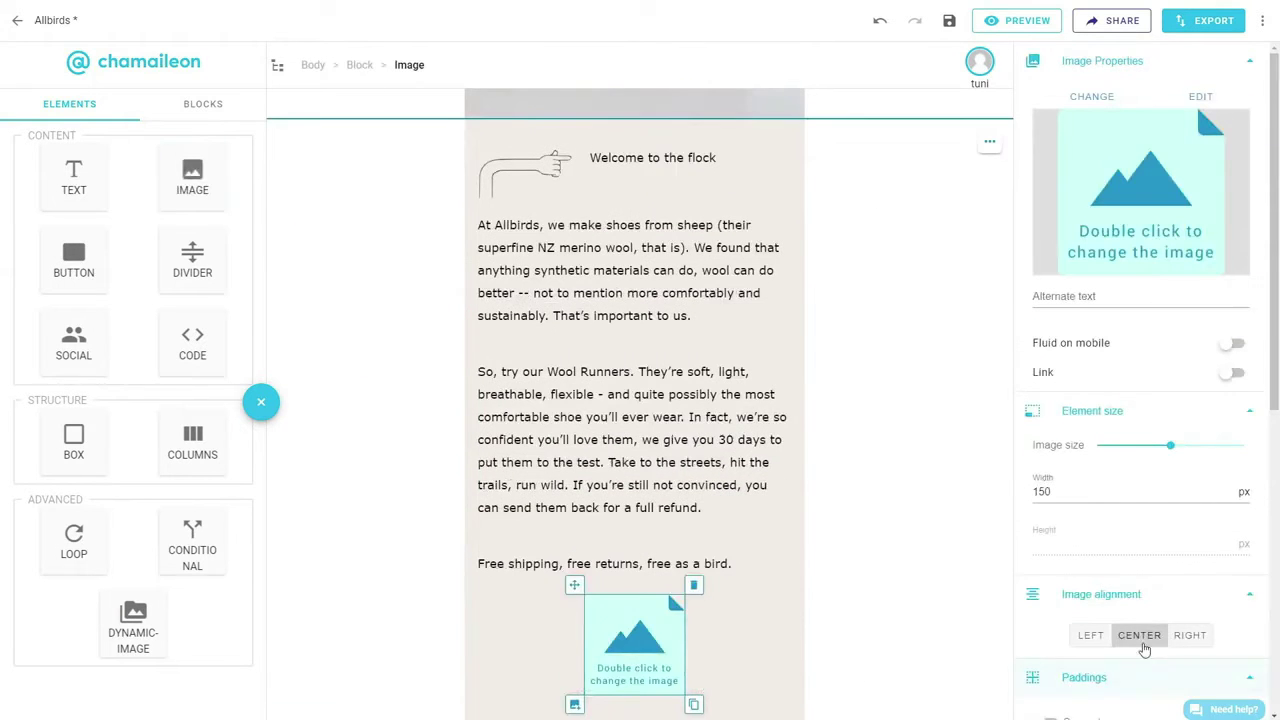
click(1189, 636)
Set the new image's margins to 20 px left and right and 30 px bottom, and use AllBirds-2.png from the gallery.
scroll(1133, 620, down, 3)
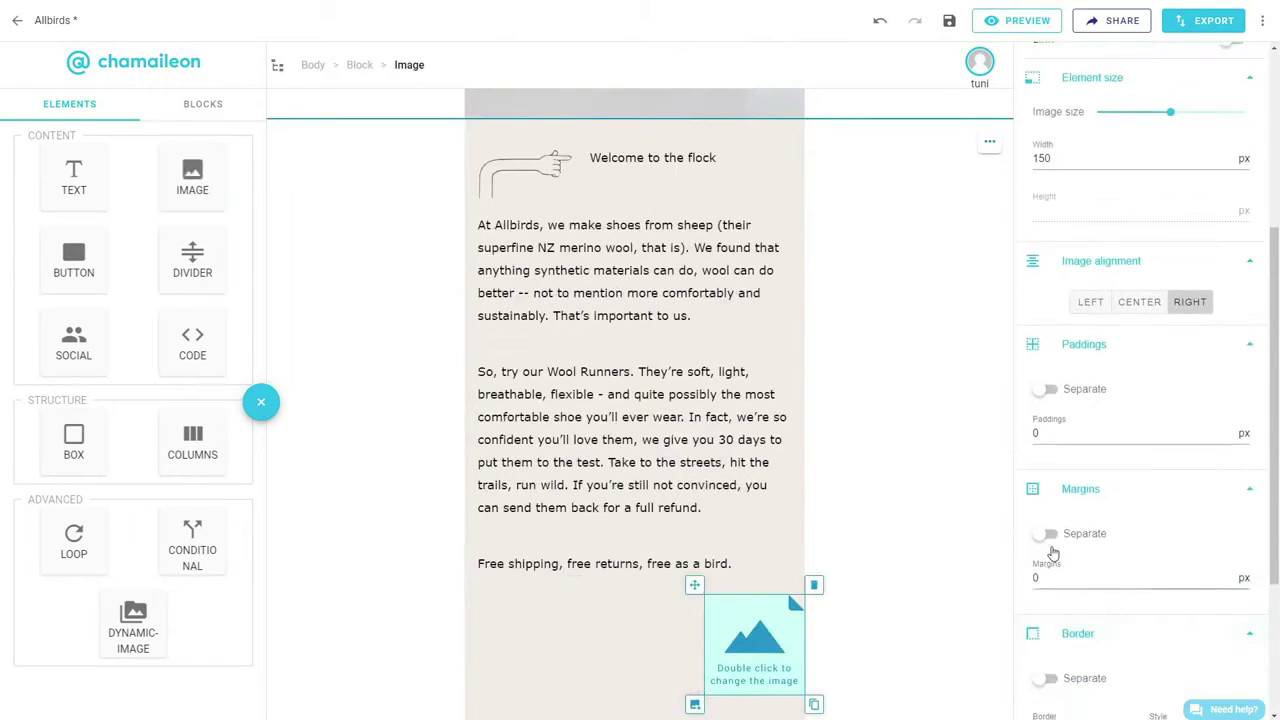
click(1046, 533)
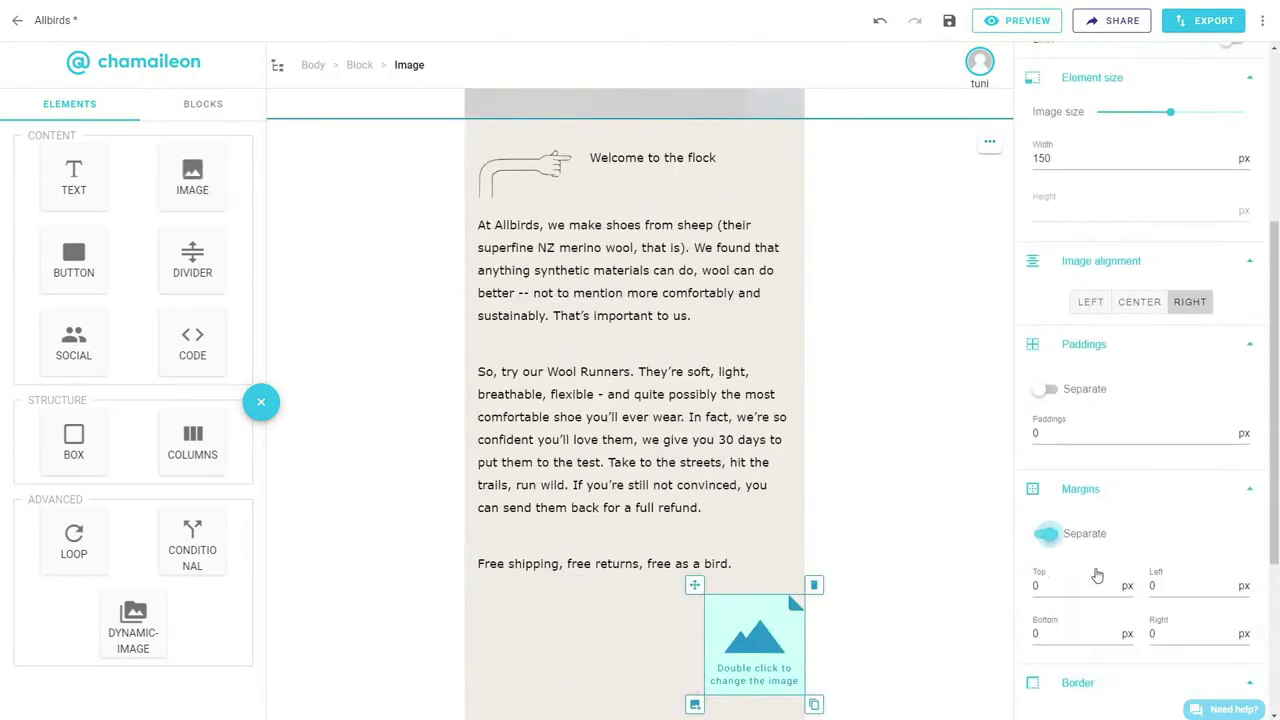
click(1153, 633)
text(20)
double_click(765, 640)
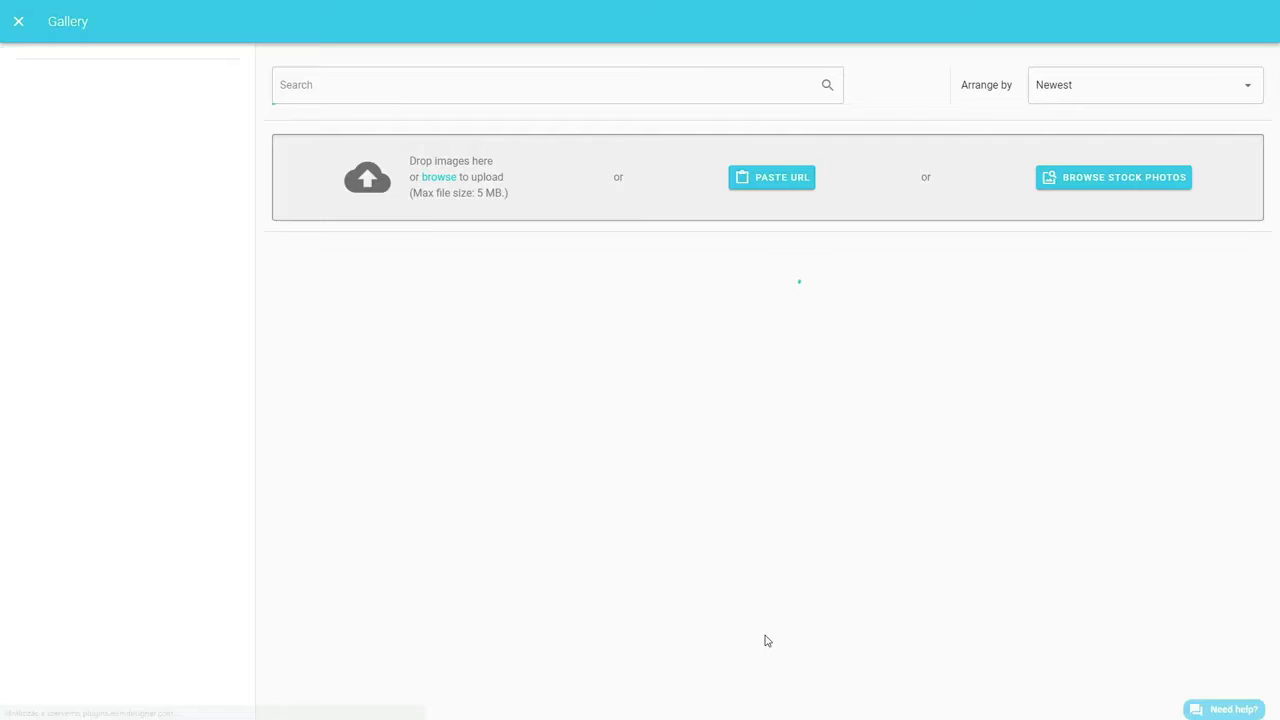
click(881, 289)
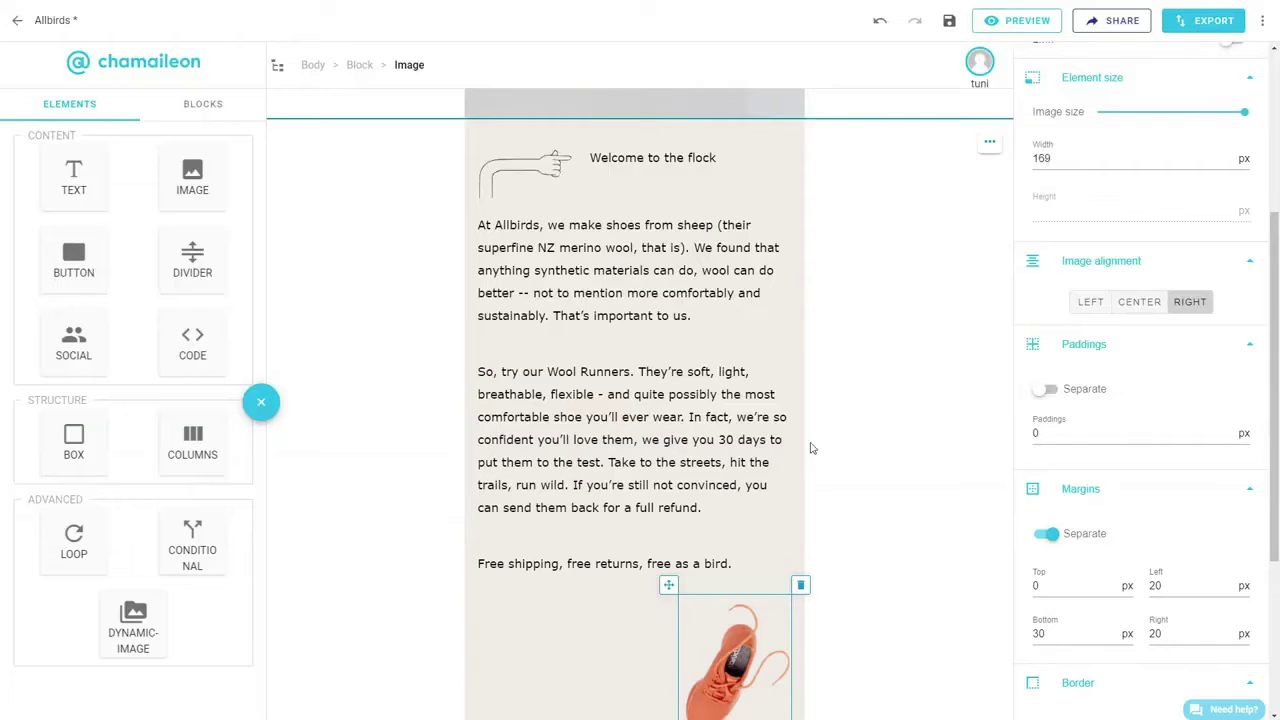
Add a button element below the orange shoe image.
scroll(706, 512, down, 1)
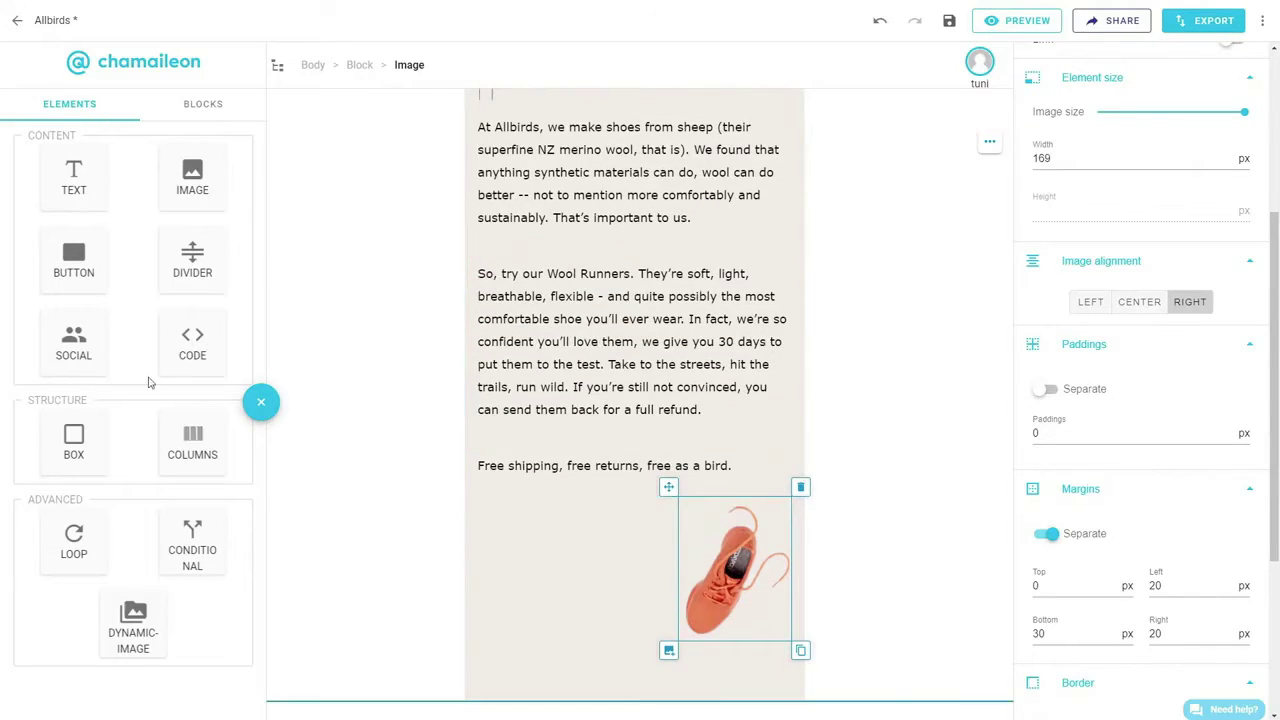
drag(73, 260, 624, 638)
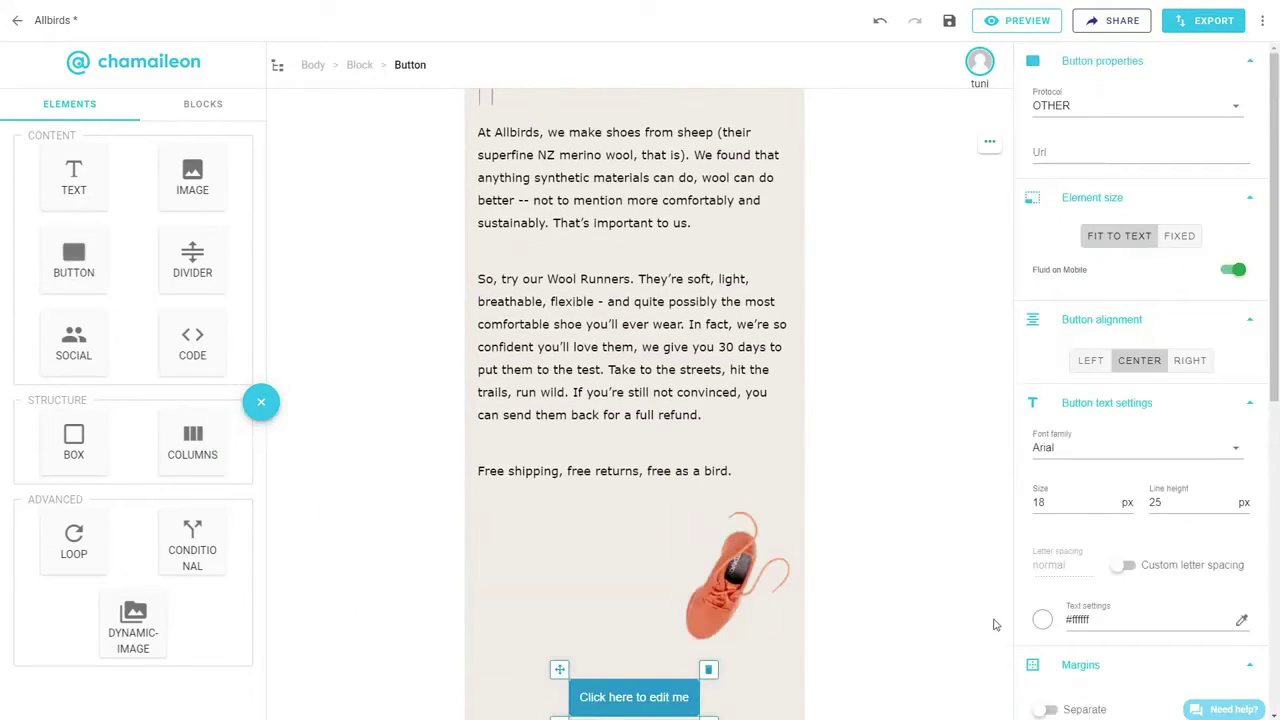
Turn off the button's Fluid on Mobile option and set its text to Verdana, 12 px, line height 19 px, letter spacing 0.2 em.
click(1080, 447)
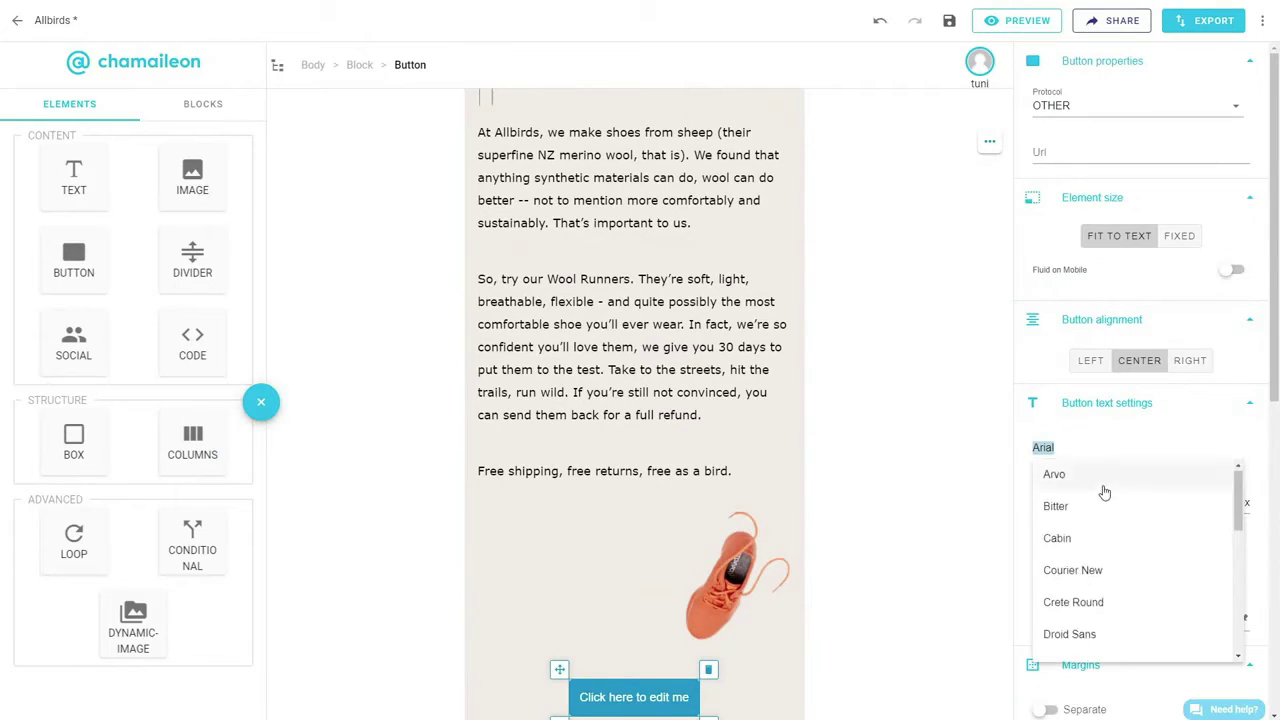
scroll(1020, 529, down, 10)
click(1045, 645)
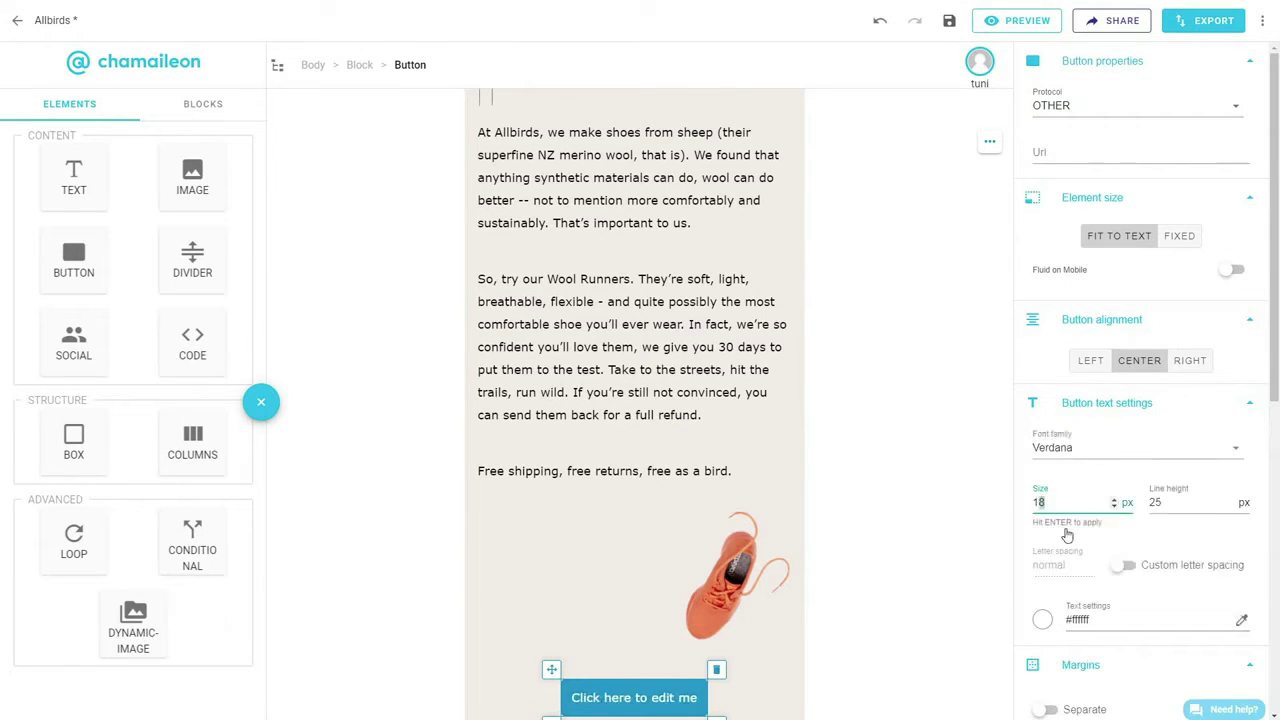
text(2)
key(Tab)
text(.2)
scroll(1100, 450, down, 3)
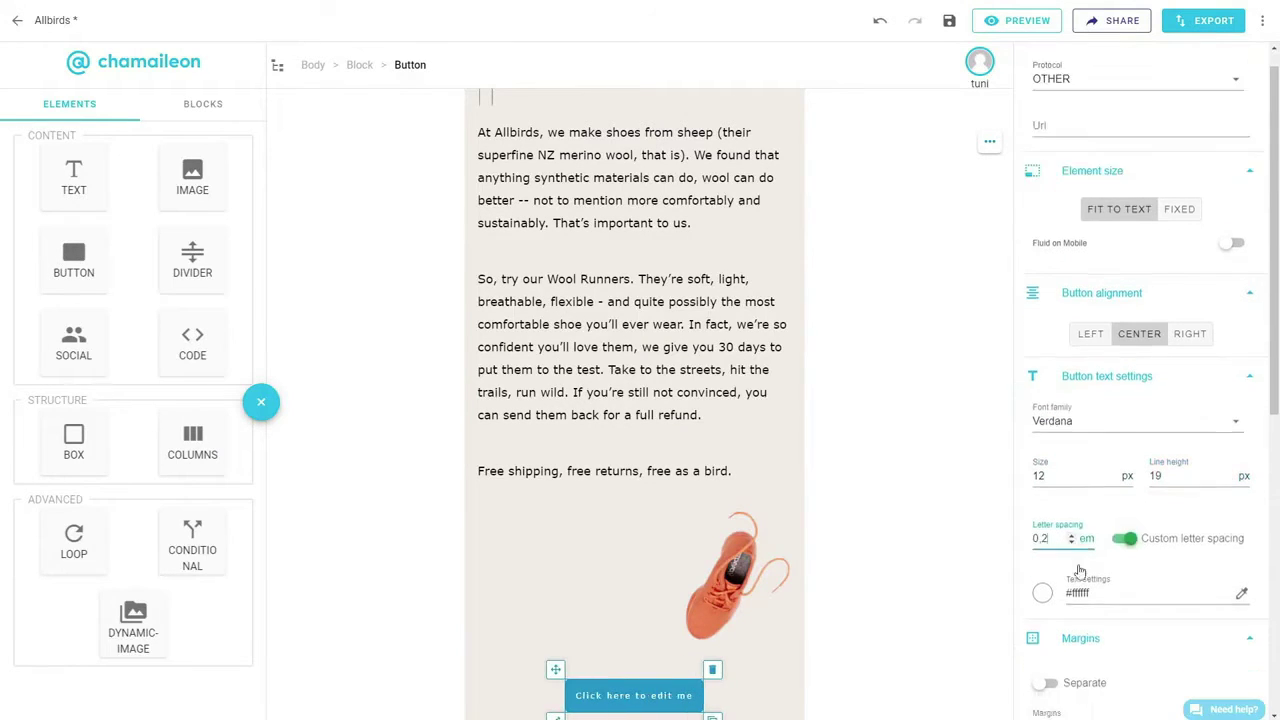
Set separate button margins of 30 px top, 0 px bottom and 20 px left and right.
click(1048, 511)
click(1060, 606)
text(0)
Set separate button paddings of 22 px top and bottom and 54 px left and right.
scroll(1040, 600, down, 3)
click(1046, 572)
text(22)
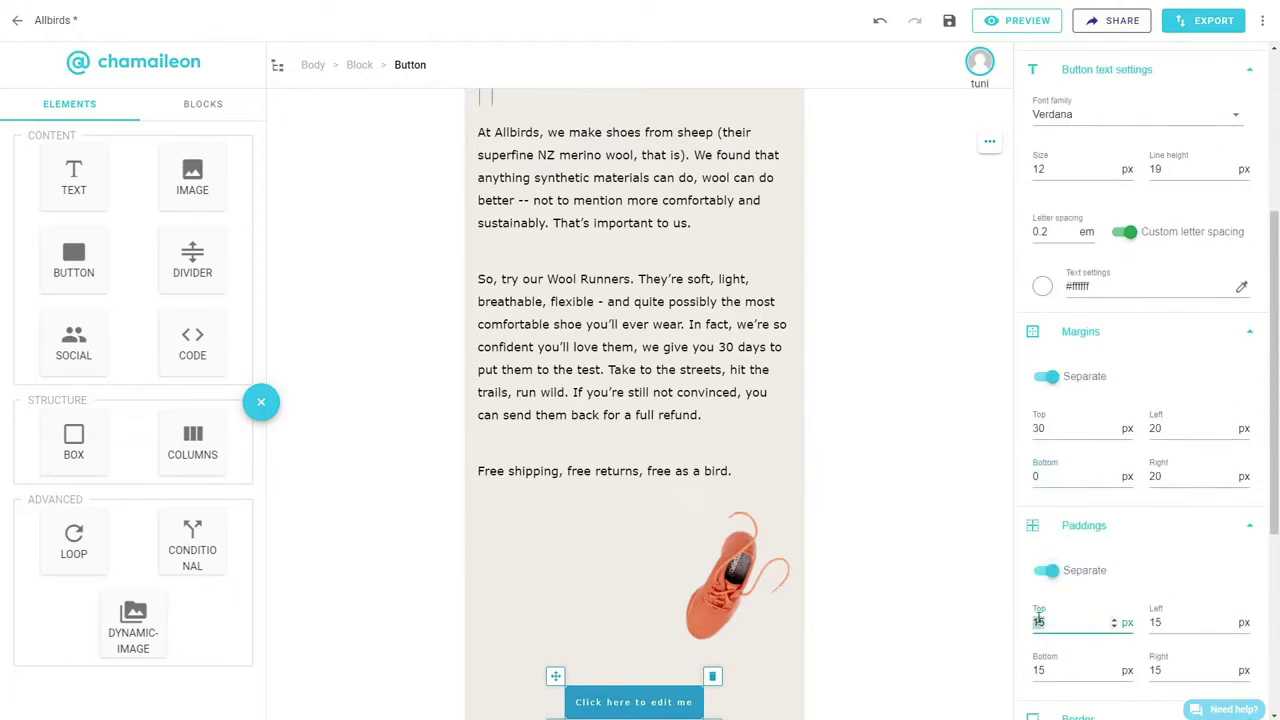
key(Tab)
text(54)
key(Tab)
text(22)
key(Tab)
text(54)
Give the button a 3 px border radius and a #000000 background color.
scroll(1072, 607, down, 3)
double_click(1070, 648)
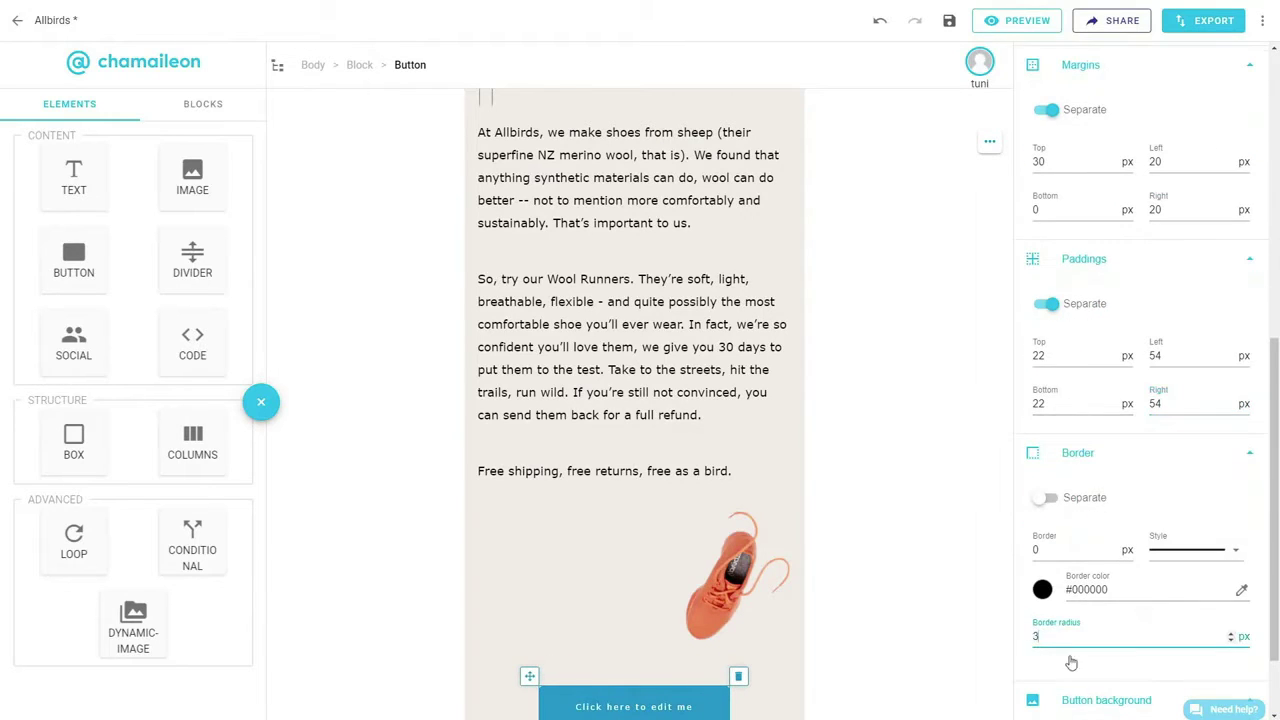
text(3)
scroll(1075, 659, down, 2)
click(1098, 643)
text(#000)
key(Return)
scroll(690, 550, down, 1)
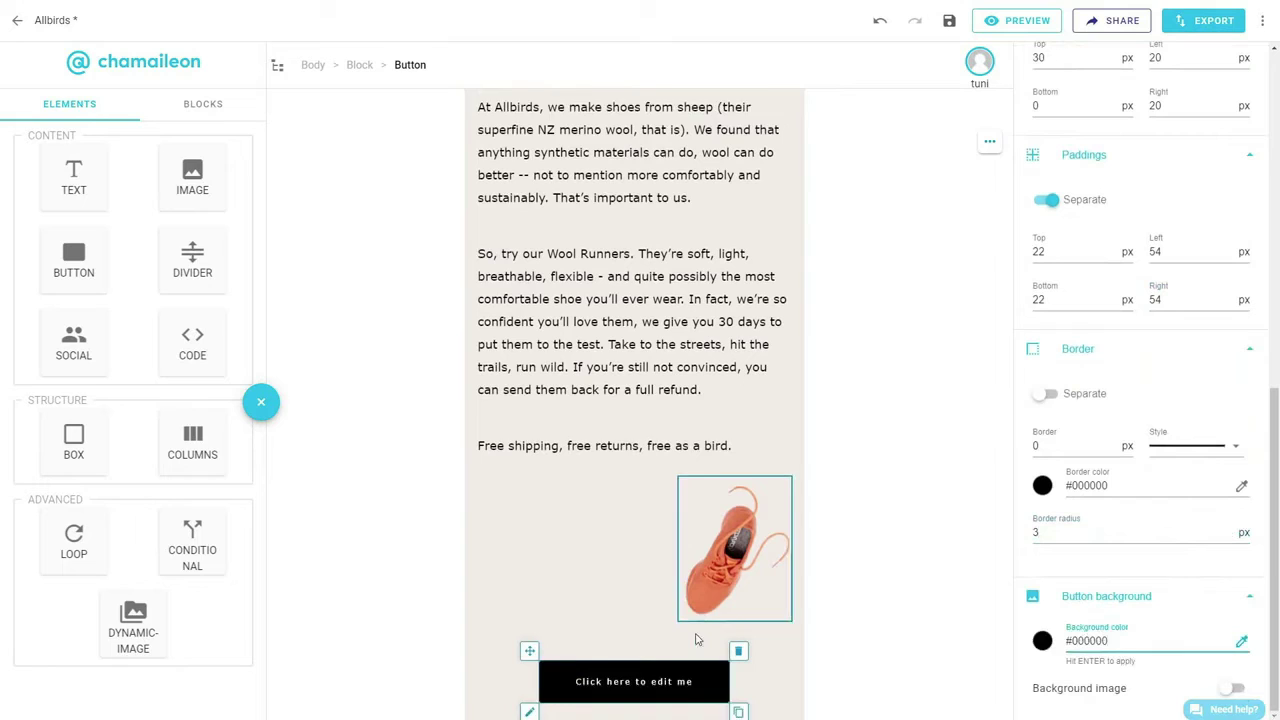
Replace the button's label with "SHOP WOOL RUNNERS".
click(690, 640)
text(SHOP WOOL RUNNERS)
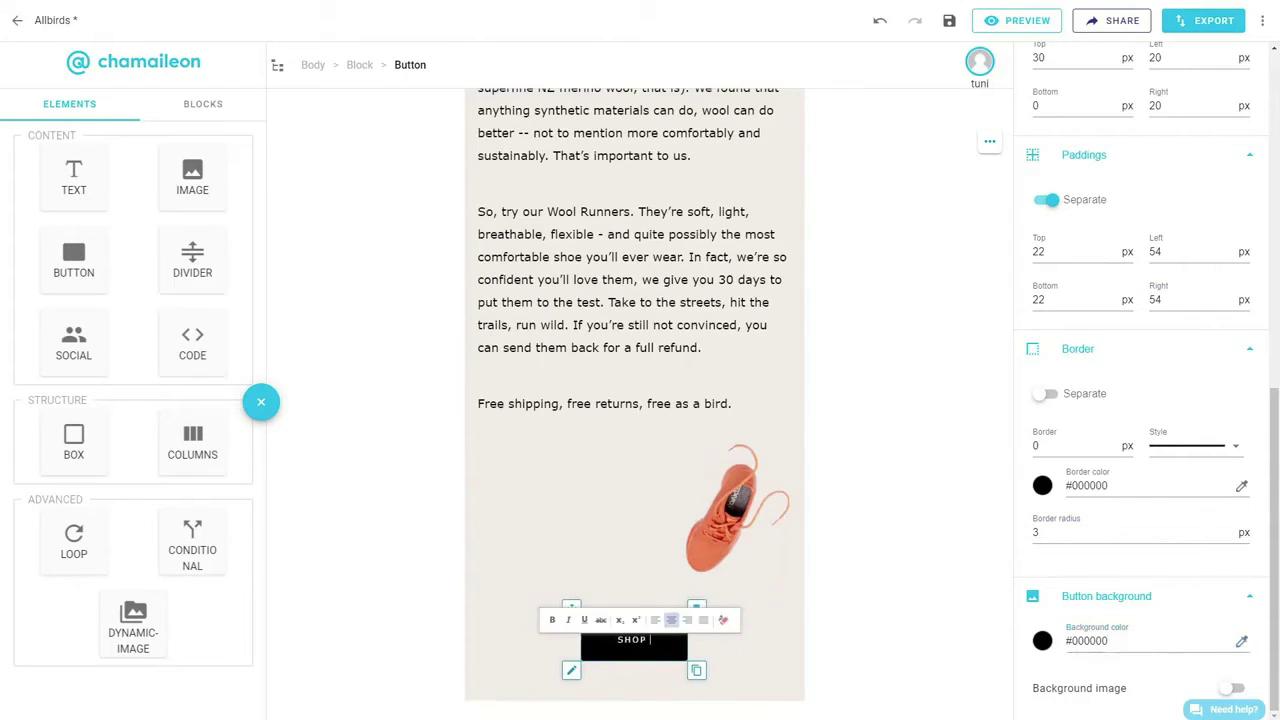
click(770, 635)
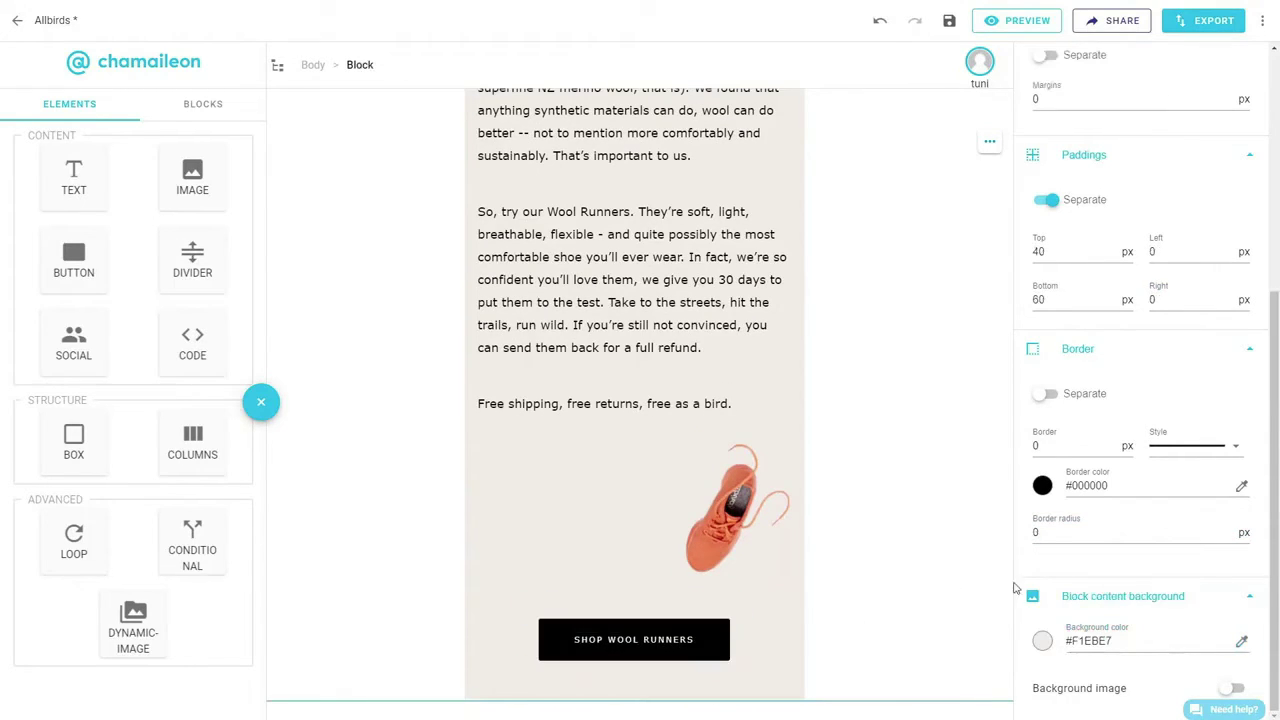
Hide the welcome block on desktop so it shows only on mobile.
scroll(1147, 503, up, 1)
scroll(1147, 503, up, 3)
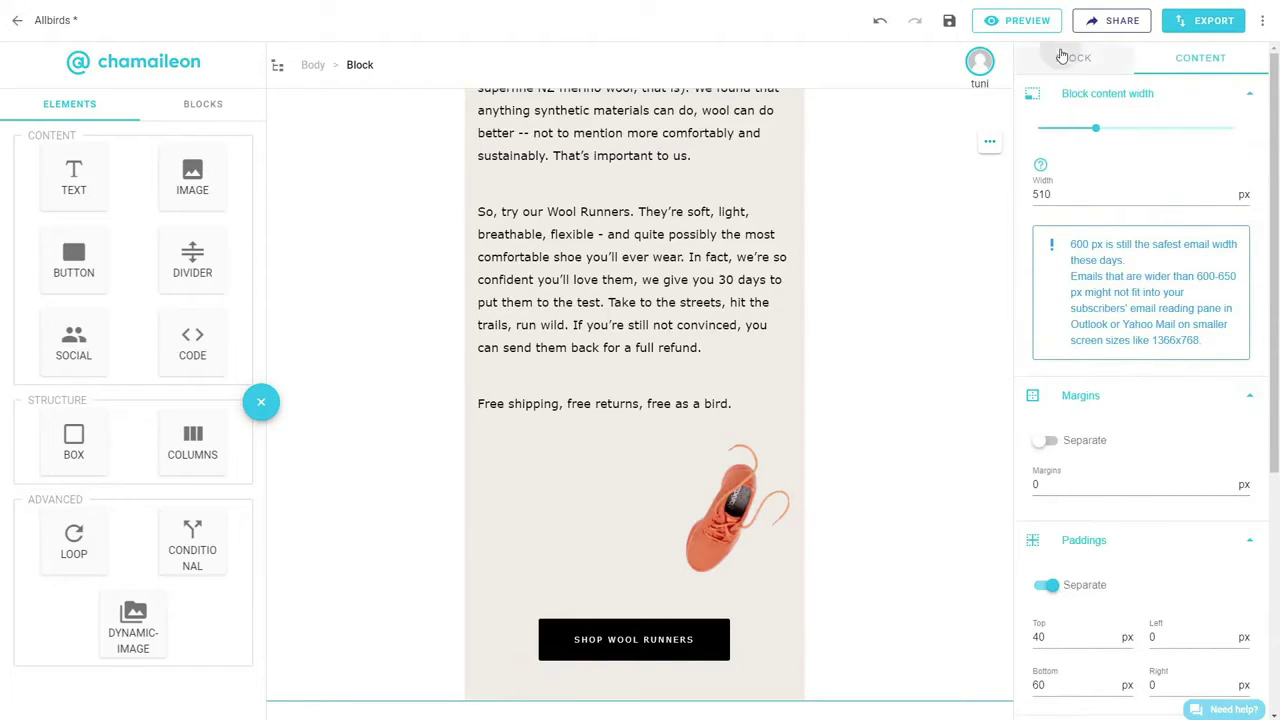
click(1062, 56)
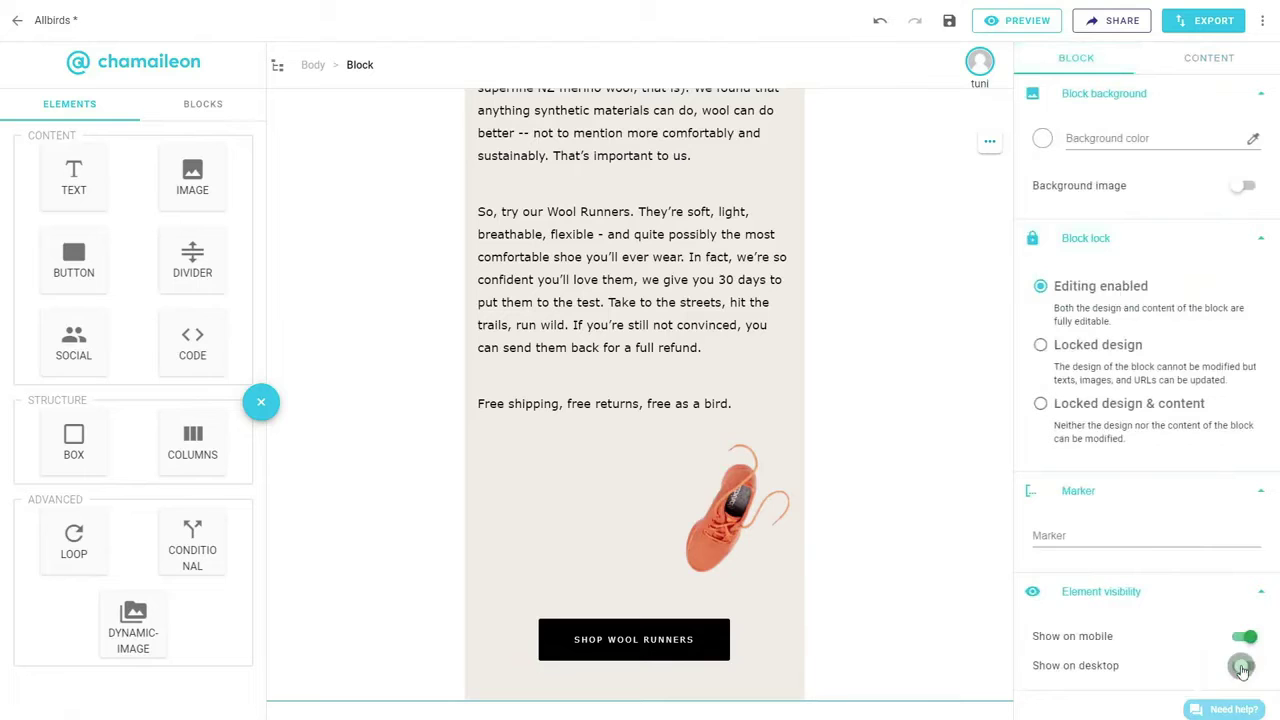
scroll(924, 209, up, 6)
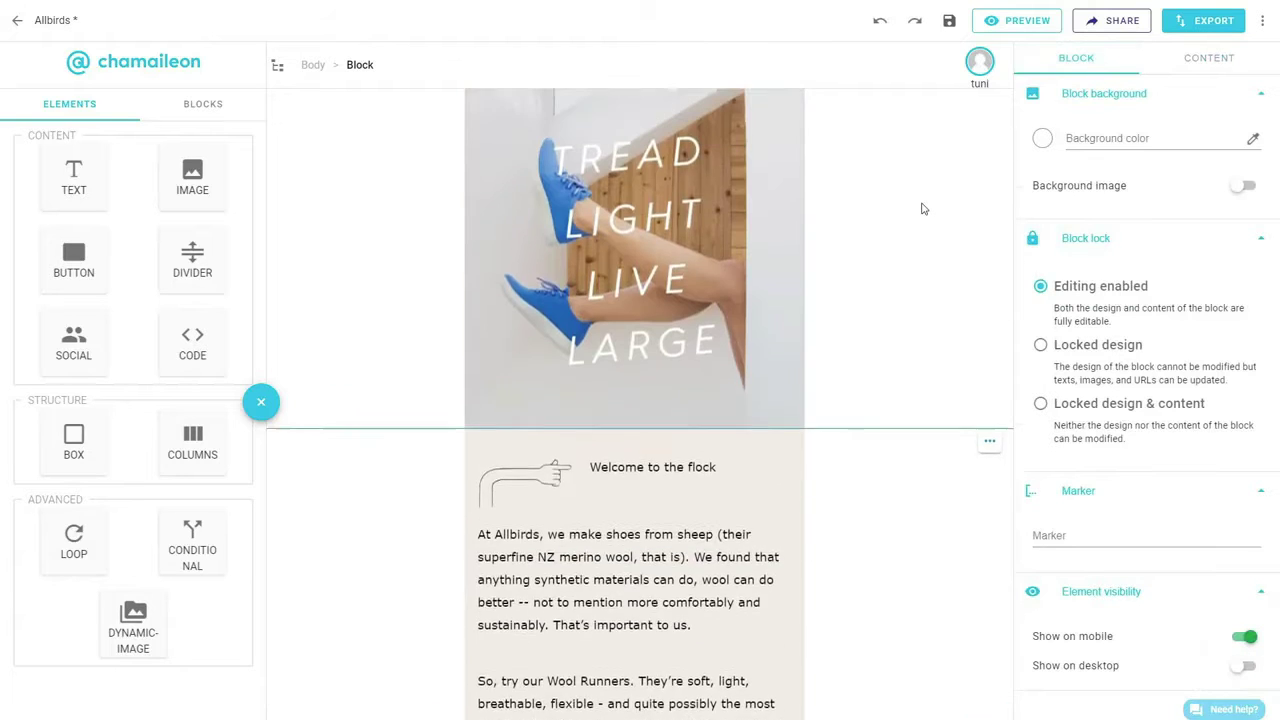
scroll(924, 212, down, 6)
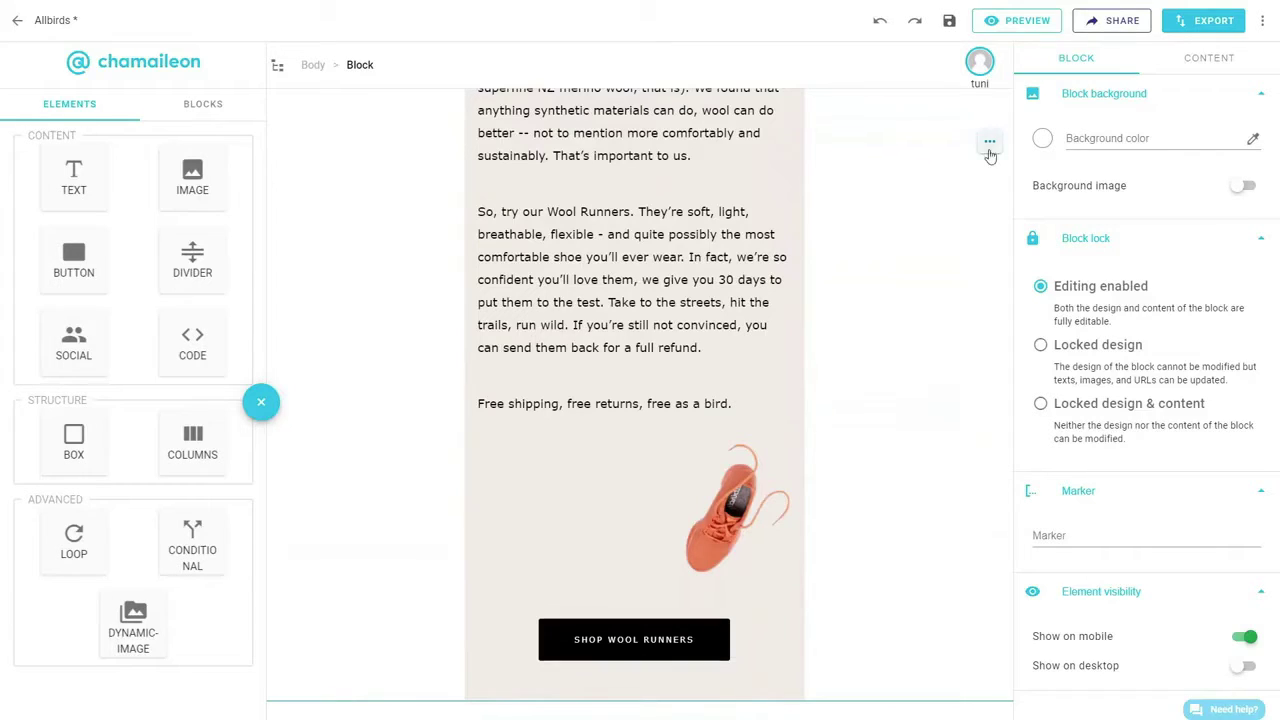
Duplicate the welcome block and set the copy to show only on desktop.
click(990, 244)
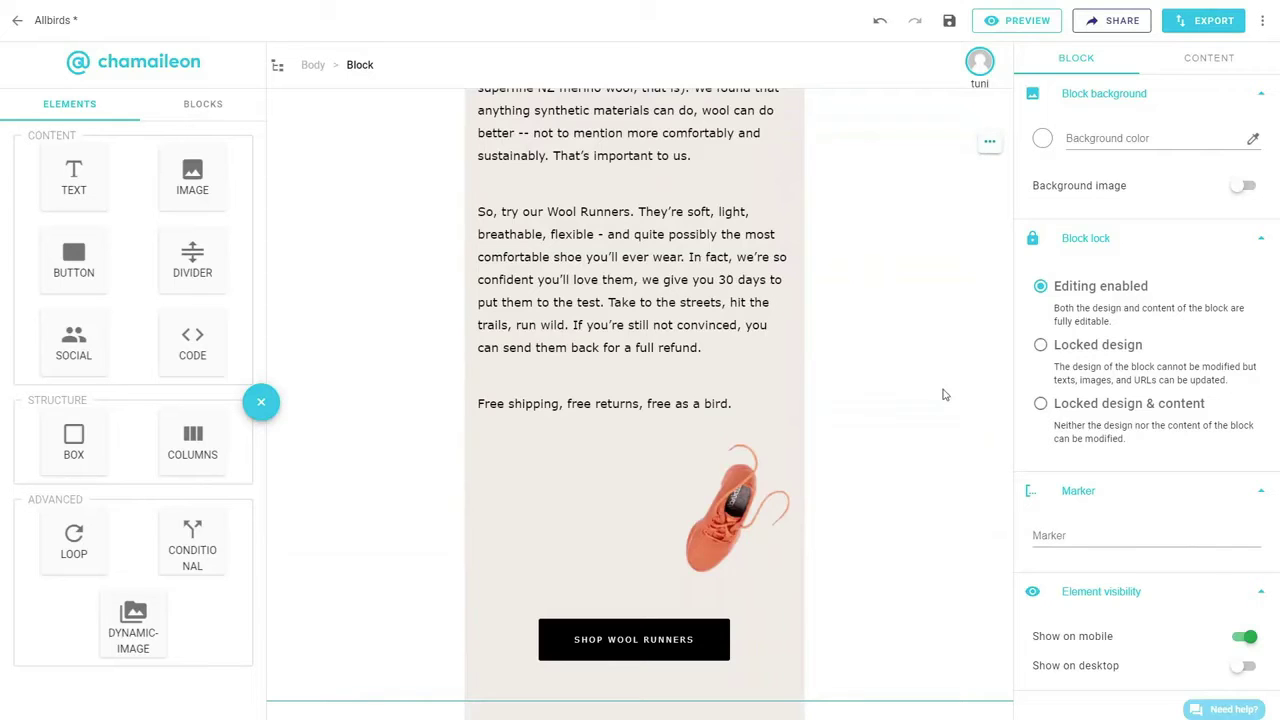
scroll(942, 395, down, 4)
mouse_move(928, 511)
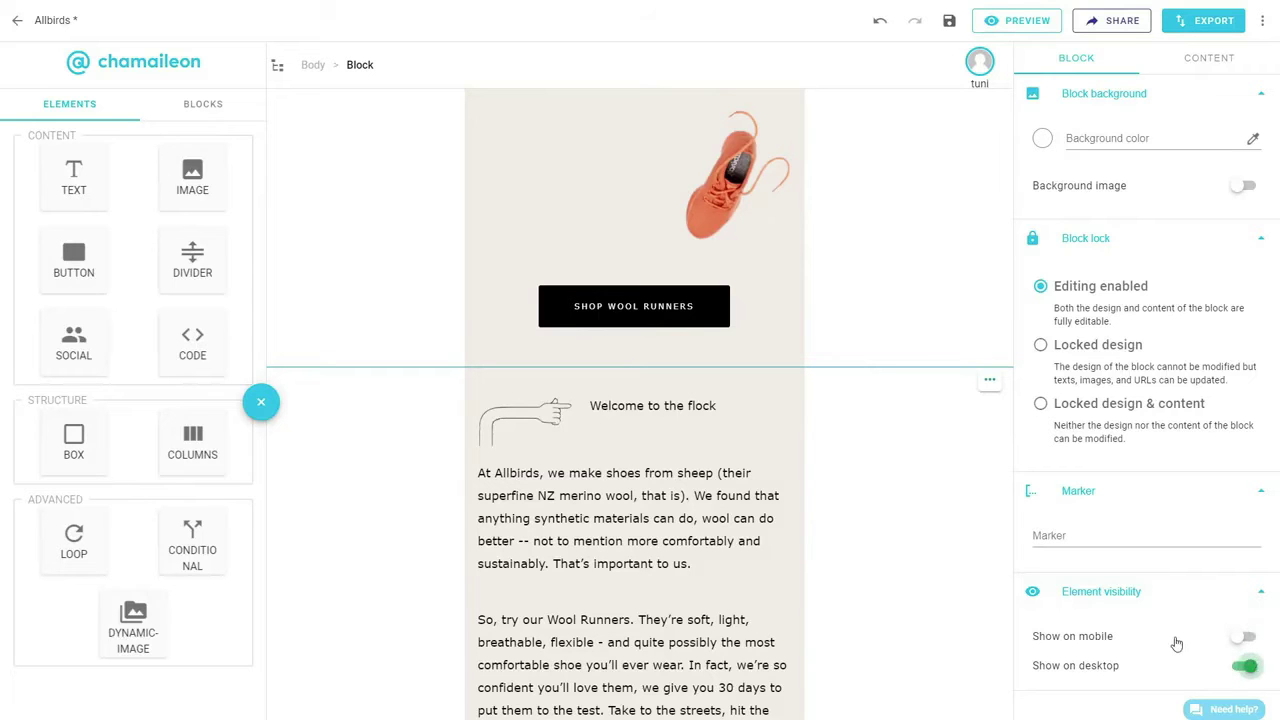
Enable a background image for the desktop block and set its content's top padding to 25 px.
click(1245, 186)
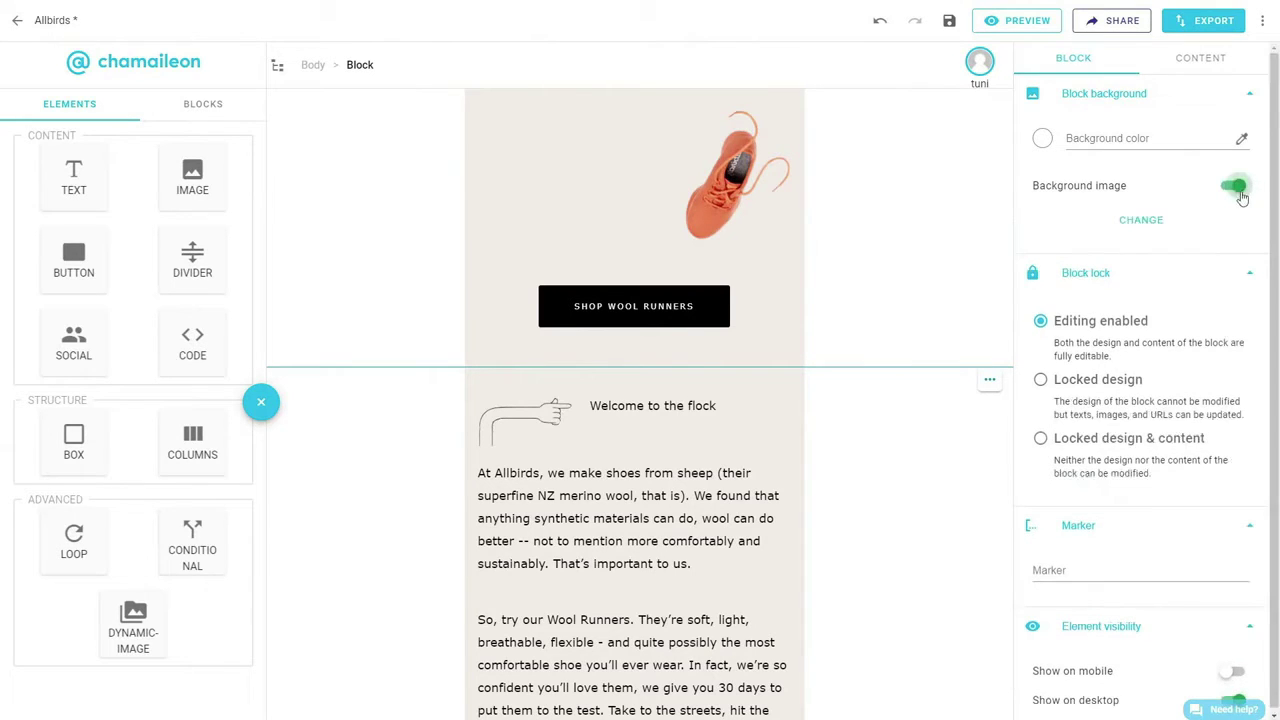
click(1216, 66)
scroll(1092, 352, down, 3)
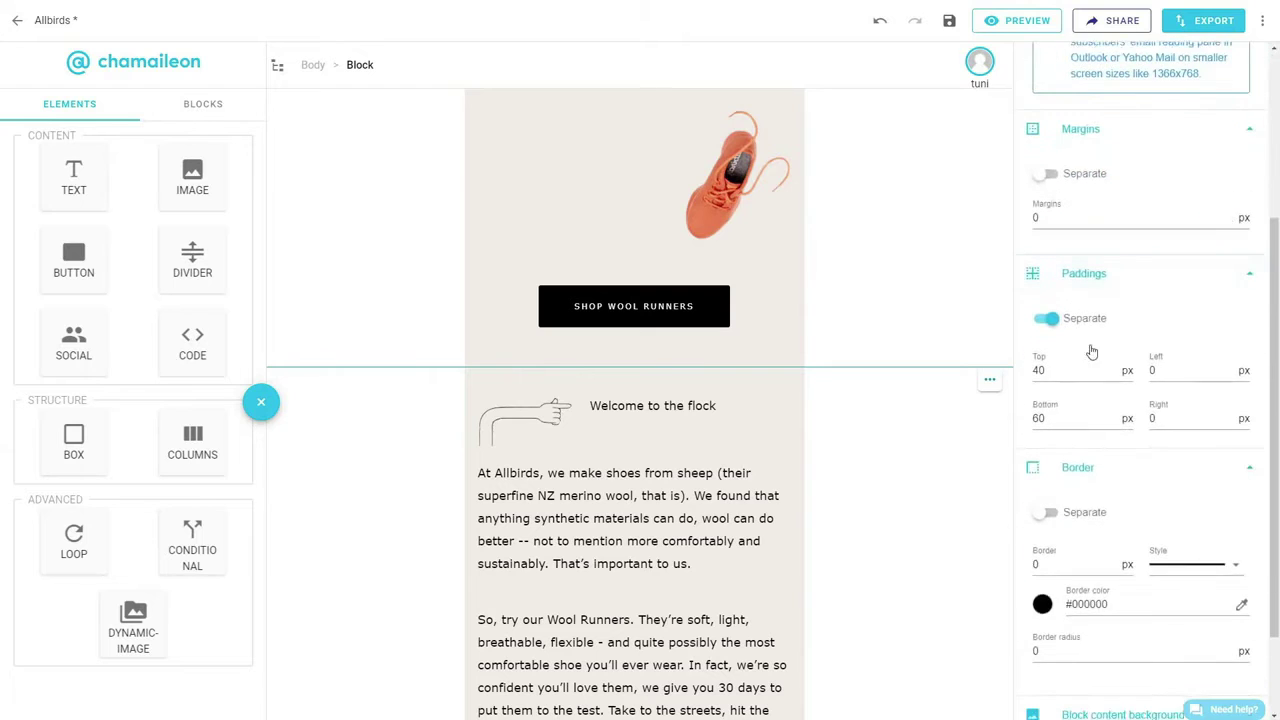
text(25)
scroll(1068, 410, down, 2)
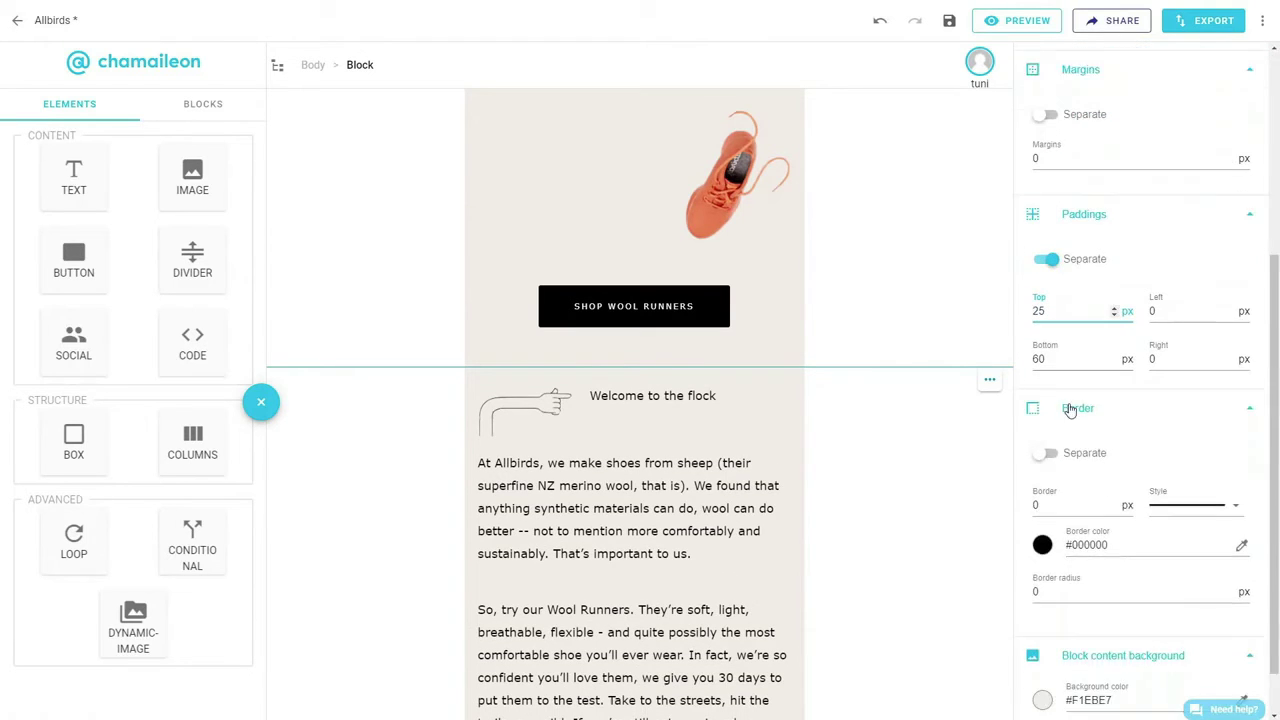
Make the desktop block's content background color transparent.
click(1043, 643)
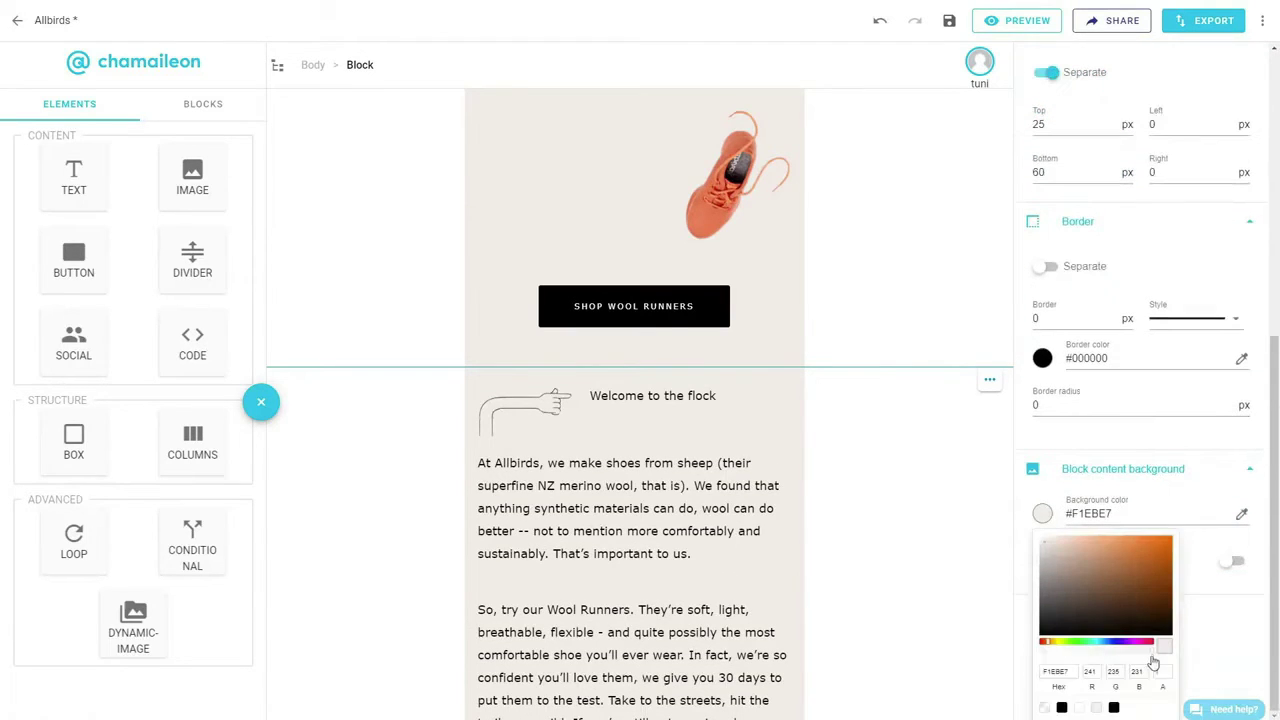
drag(1043, 655, 1037, 656)
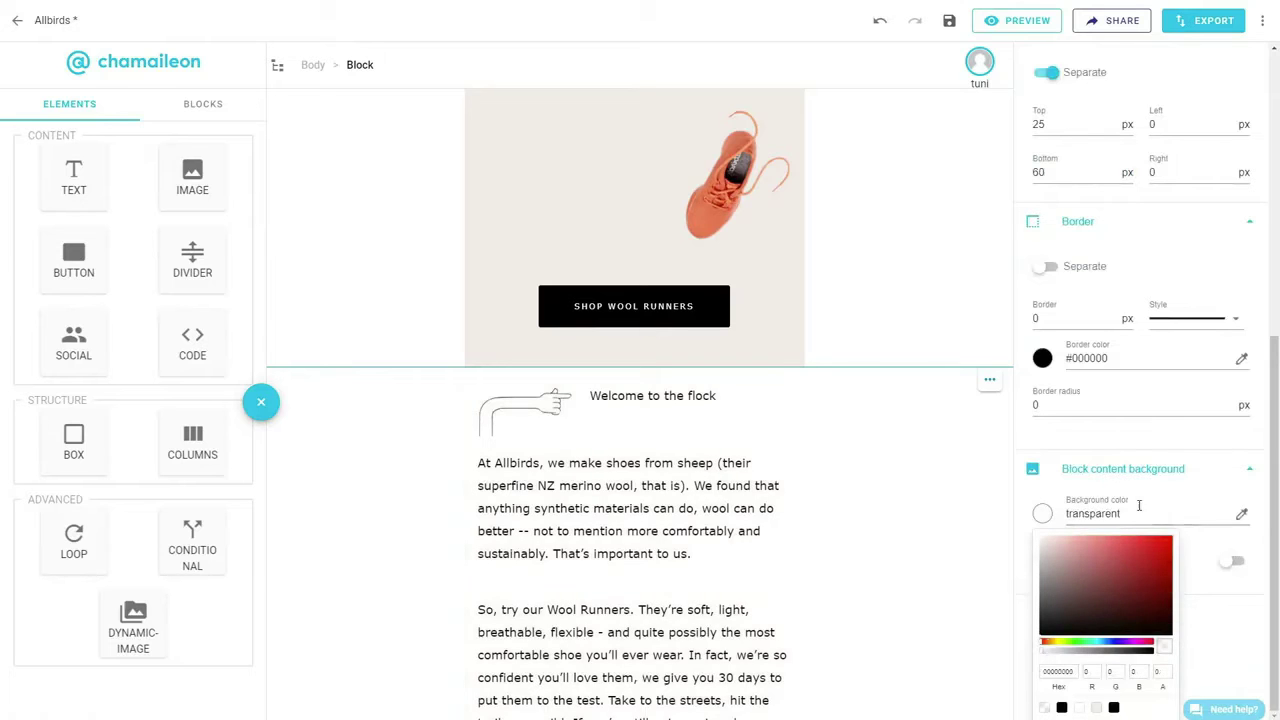
scroll(1138, 505, up, 5)
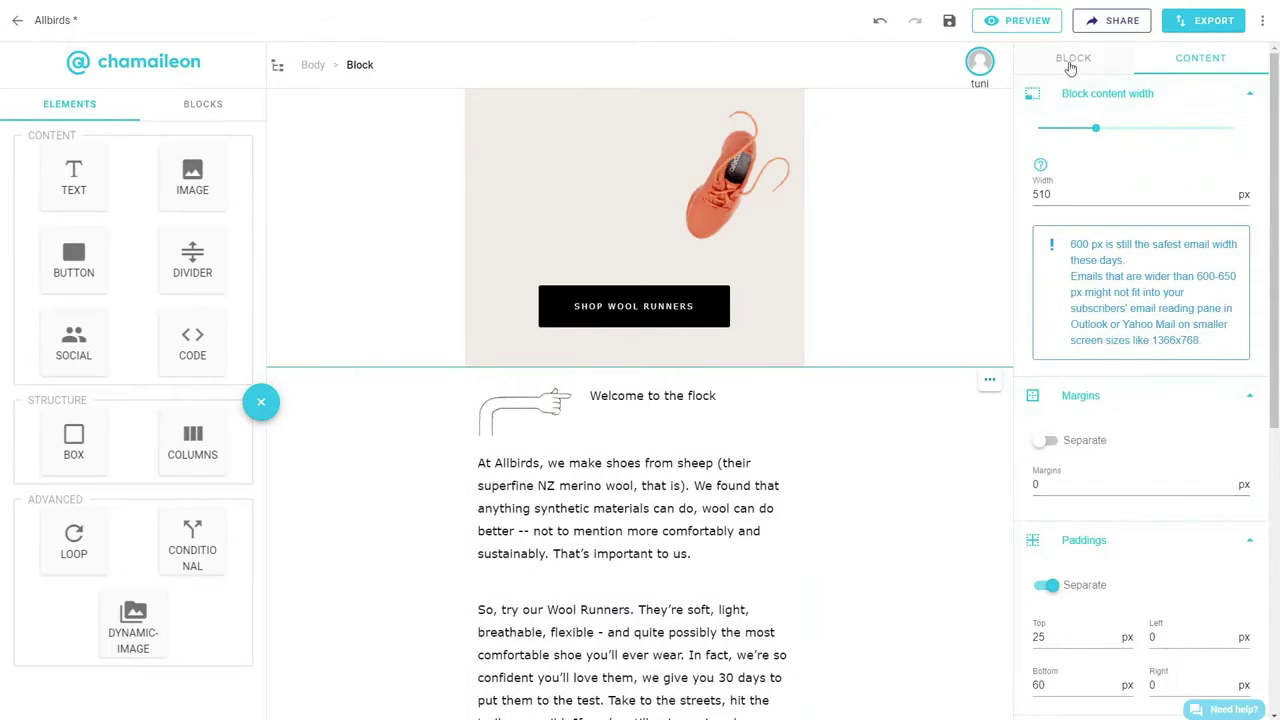
Use allbirds_bg_92.png from the gallery as the desktop block's background image, positioned center top.
click(1068, 60)
click(1137, 225)
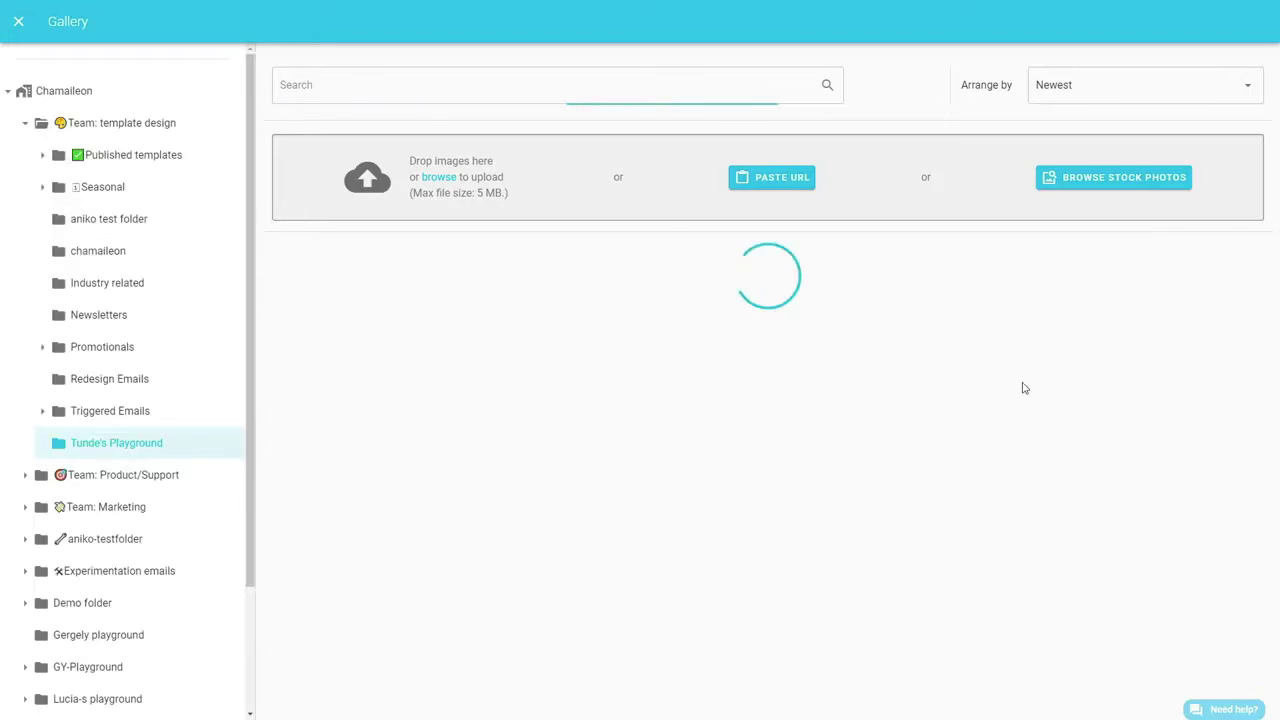
mouse_move(678, 327)
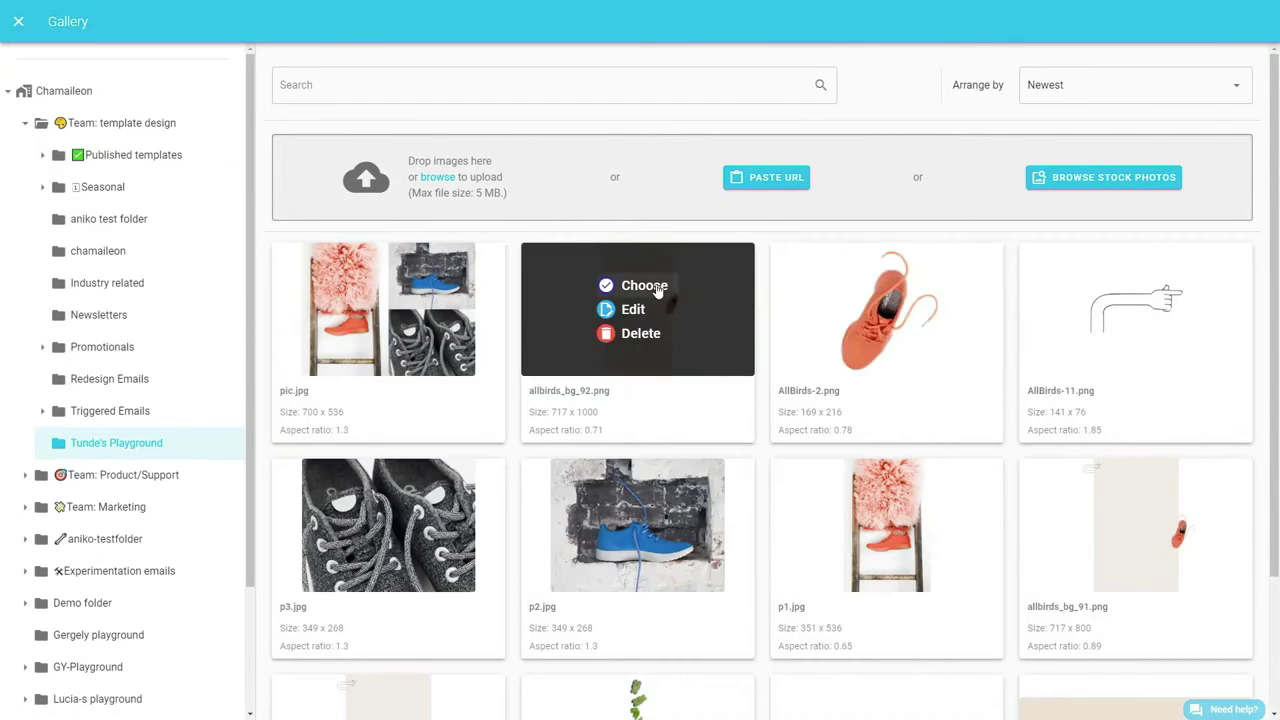
click(644, 286)
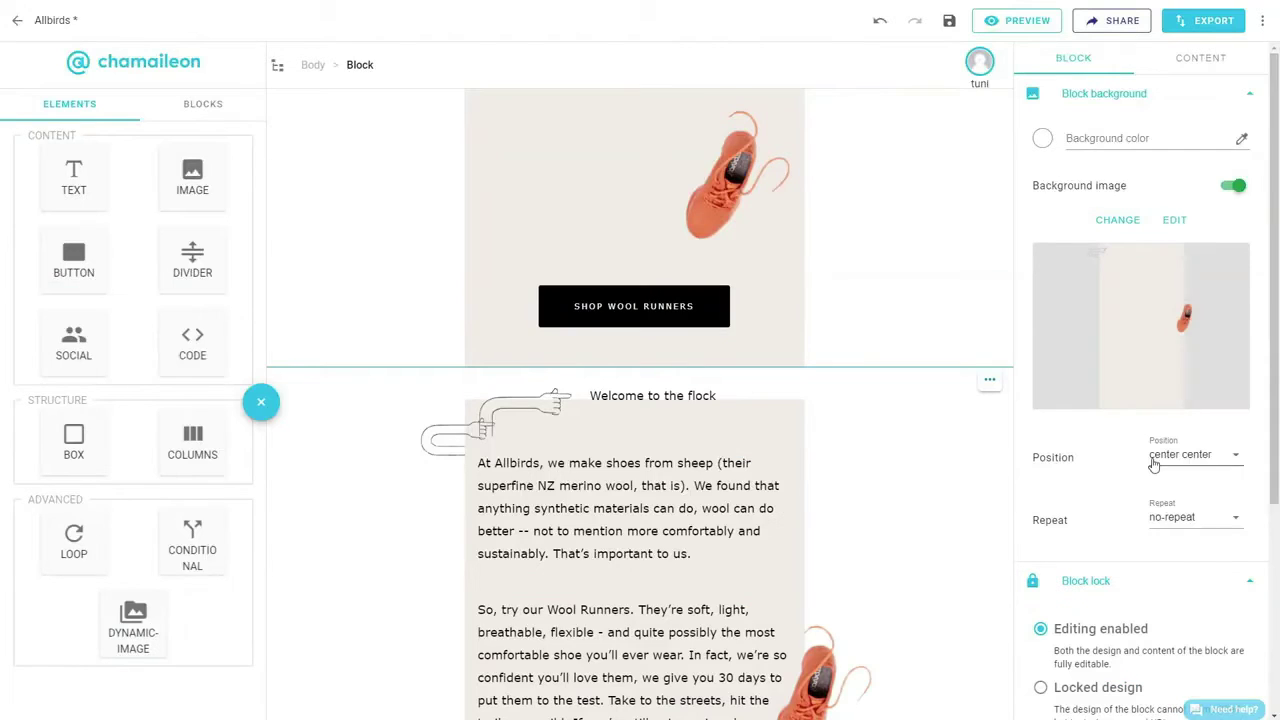
click(1155, 465)
click(1180, 452)
Delete the orange shoe image element above the button in the desktop block.
scroll(771, 567, down, 3)
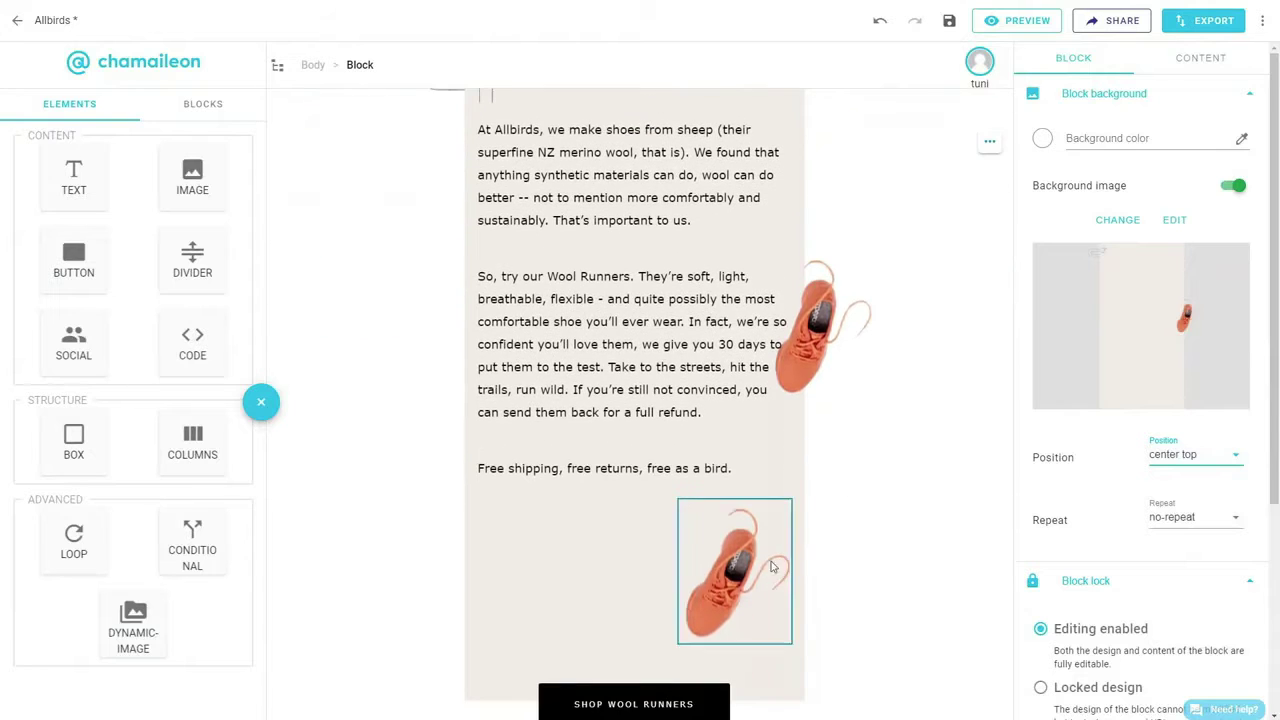
click(771, 567)
click(804, 502)
scroll(860, 536, up, 1)
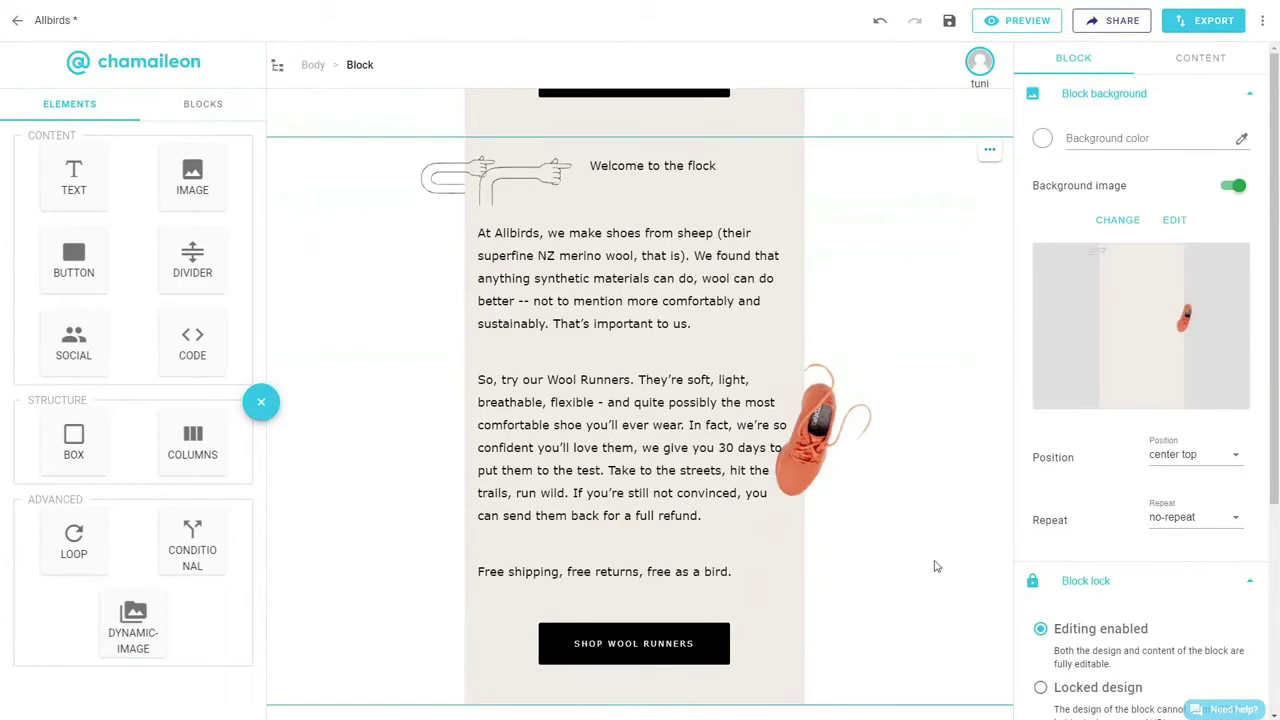
Move the desktop block's "Welcome to the flock" text out of the columns and remove the pointing-hand image element.
scroll(935, 566, up, 1)
click(650, 295)
drag(576, 273, 572, 368)
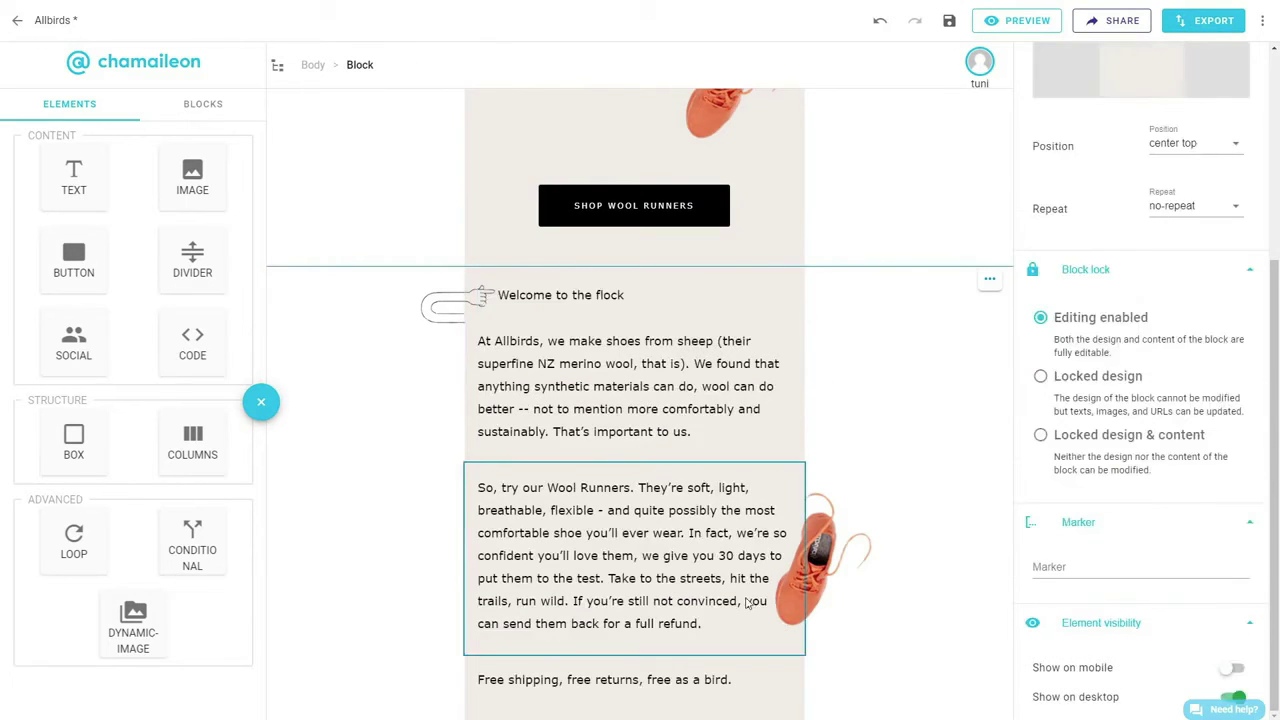
scroll(947, 650, down, 1)
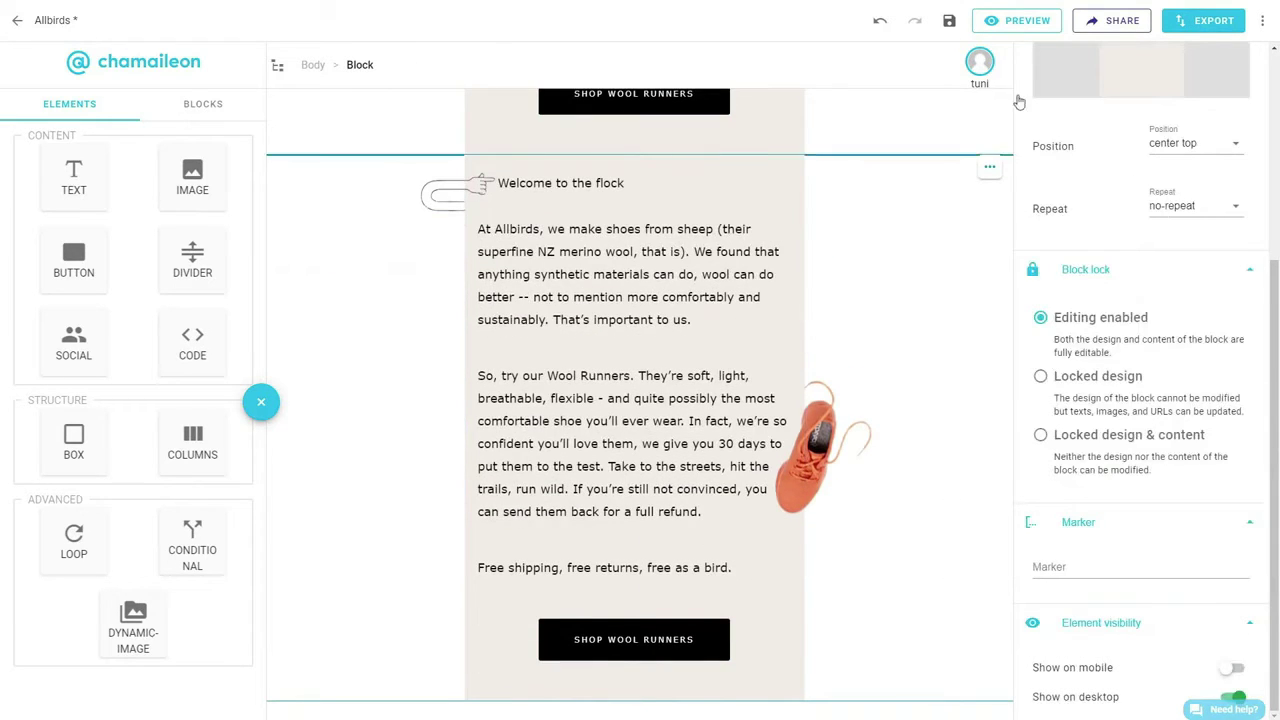
Preview the email's mobile and desktop versions from top to bottom, then return to the editor.
click(991, 18)
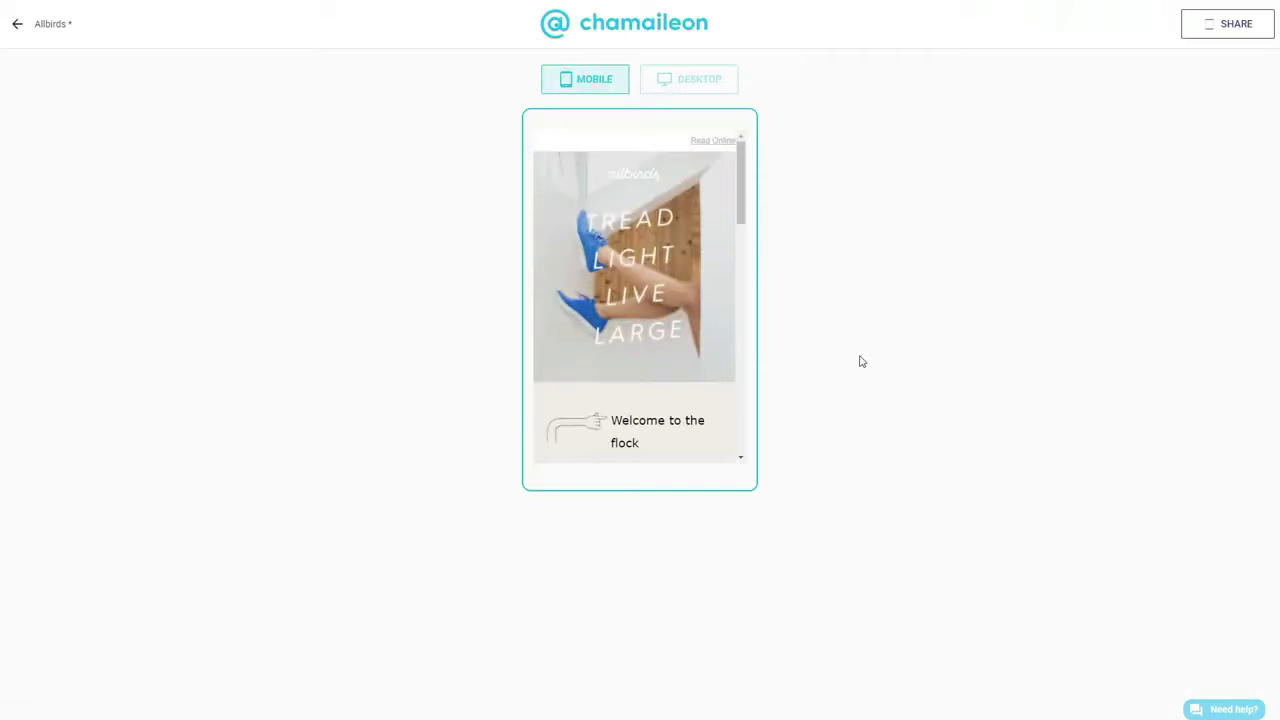
scroll(715, 370, down, 10)
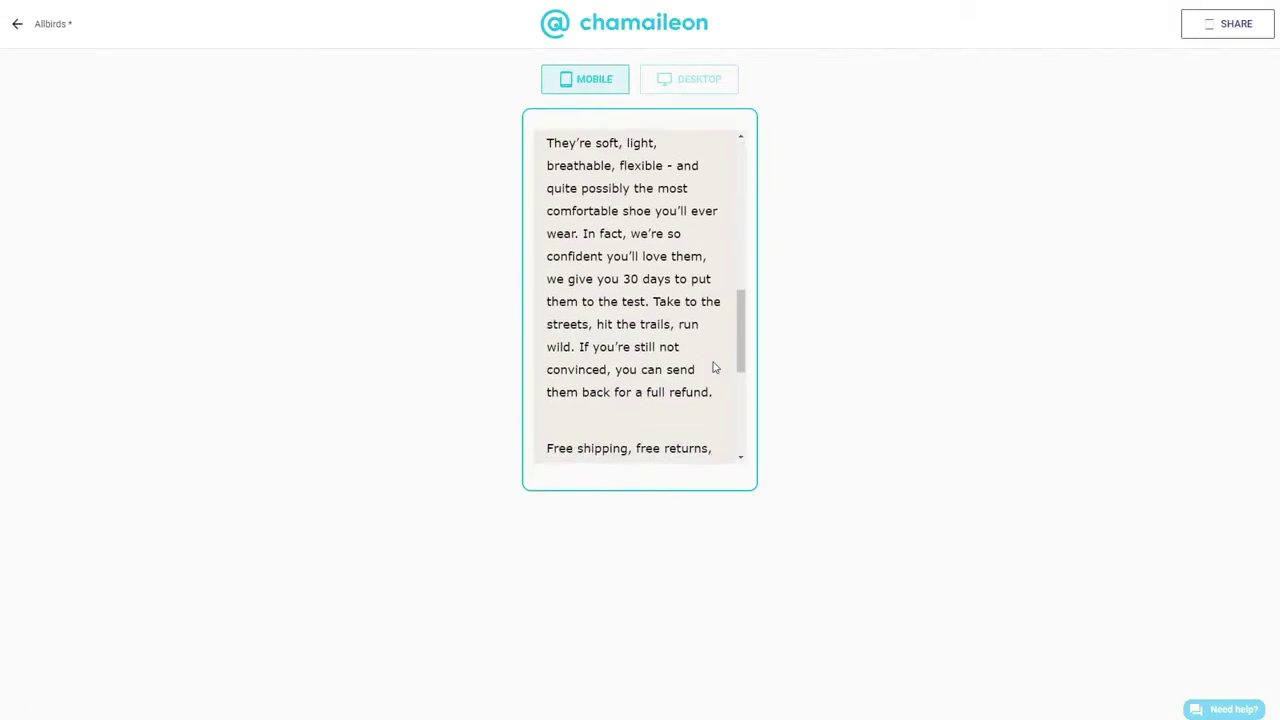
scroll(715, 368, down, 2)
click(700, 80)
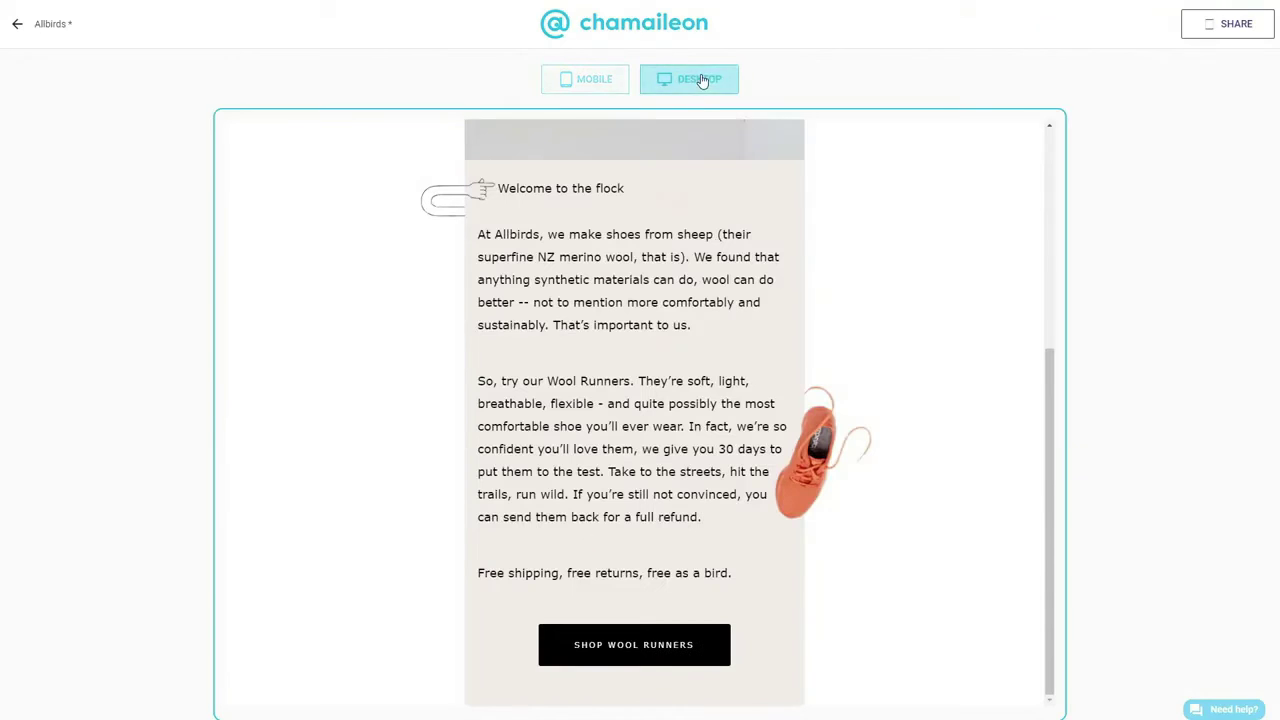
scroll(1017, 406, up, 1)
drag(1047, 420, 1045, 252)
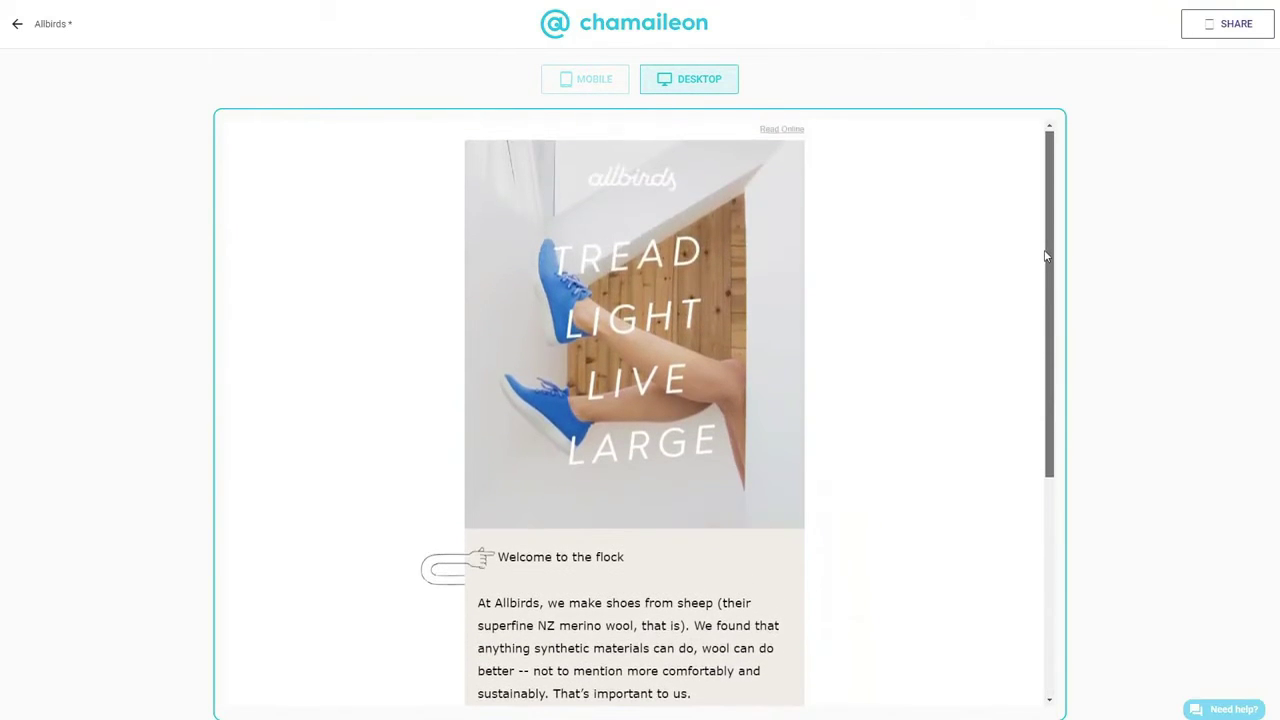
drag(1046, 257, 1024, 495)
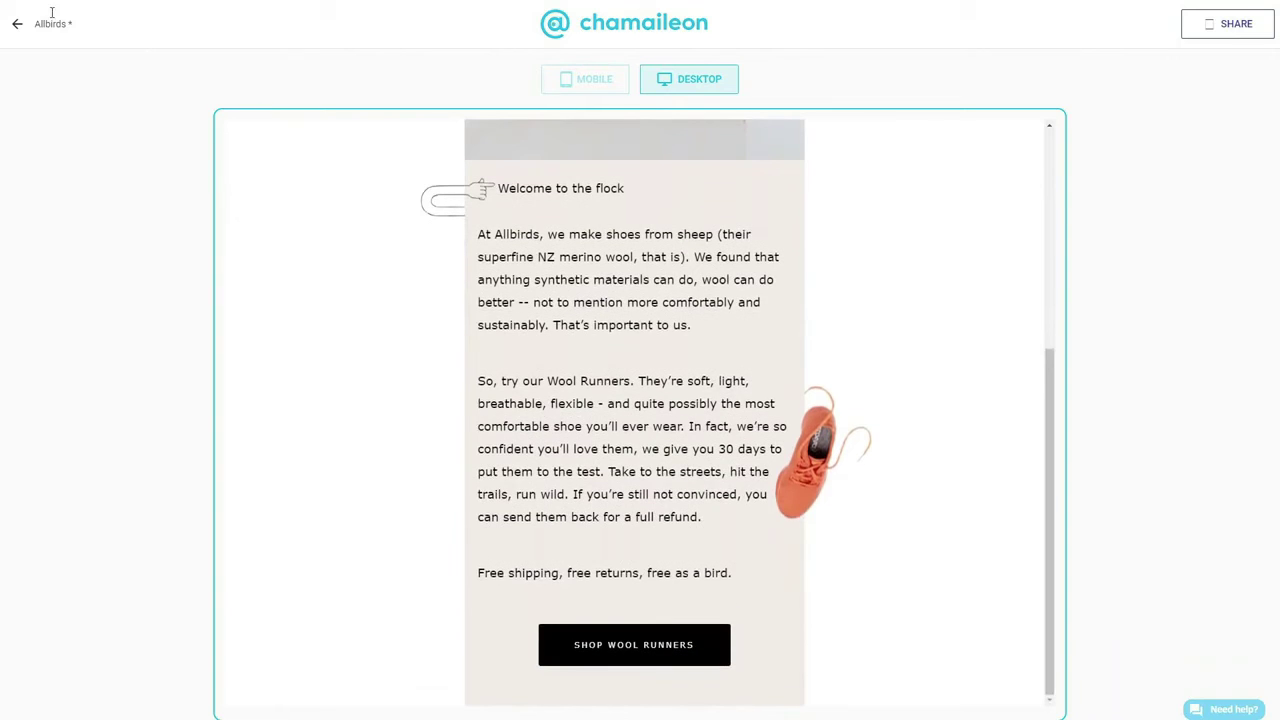
click(14, 25)
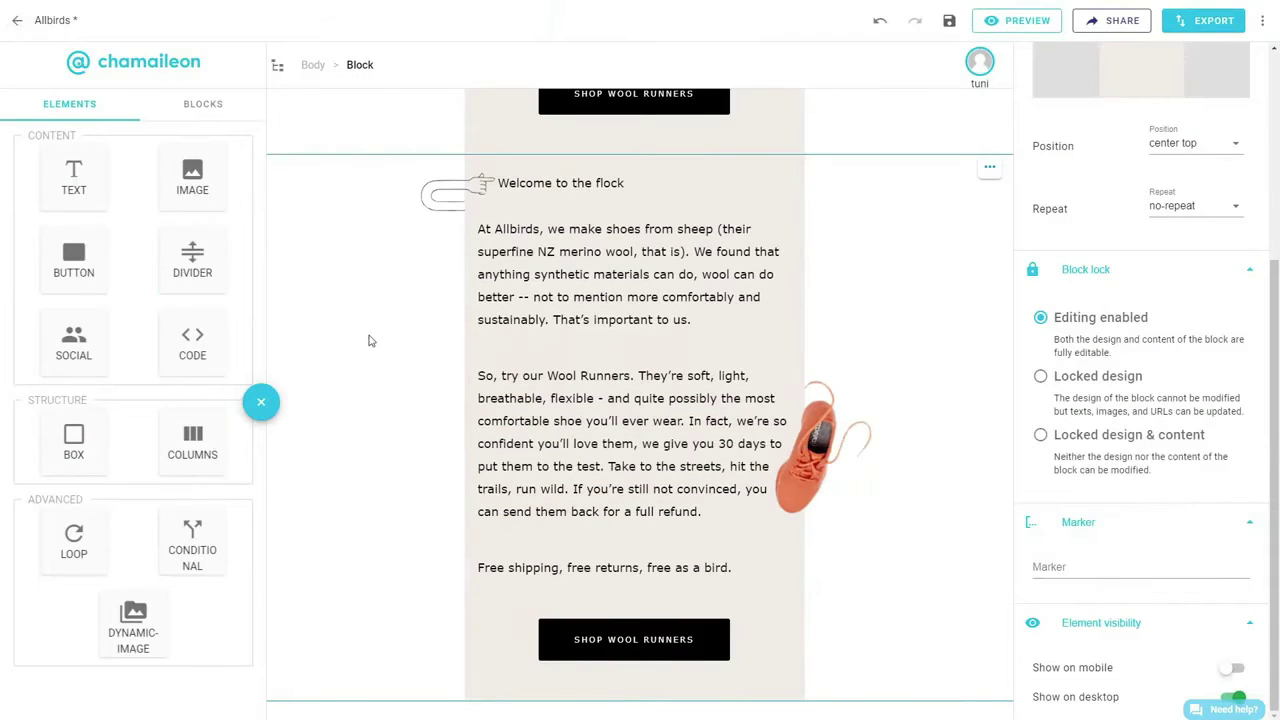
Add a two-column element below the desktop block with Don't reorder columns, and place the text "SHARE:" in its first column.
drag(200, 428, 784, 717)
drag(924, 710, 924, 708)
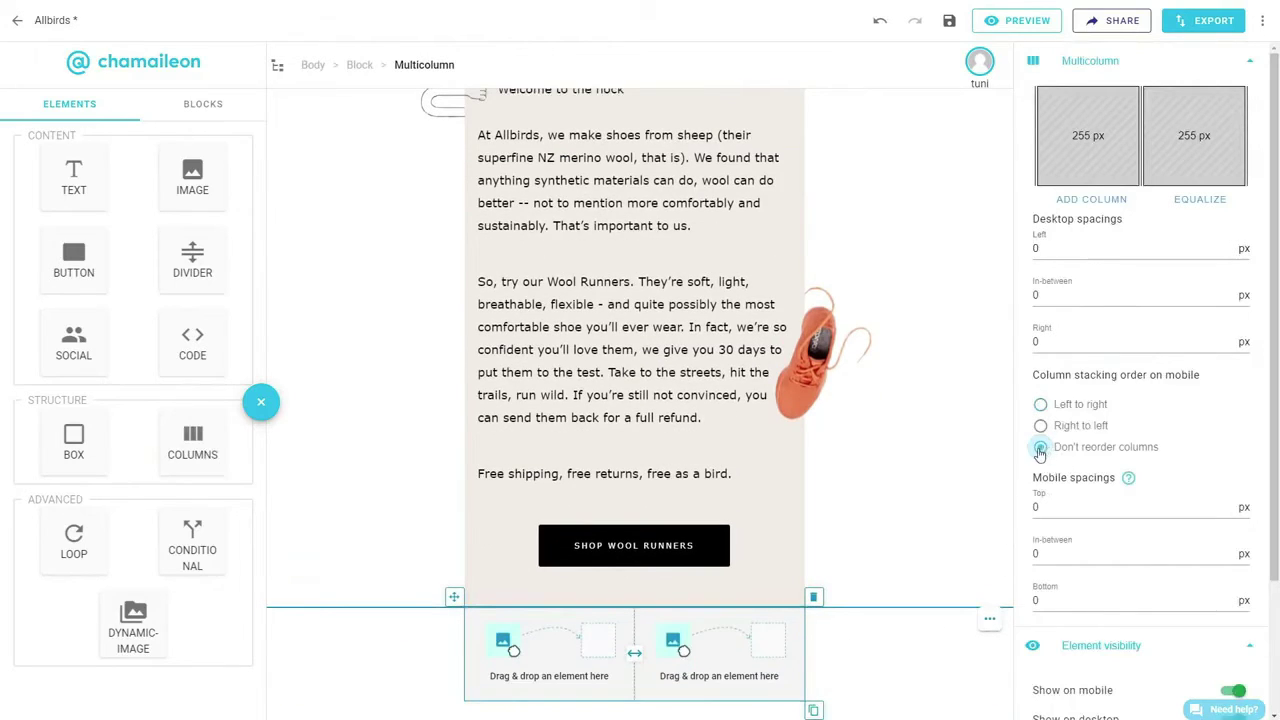
drag(73, 175, 566, 620)
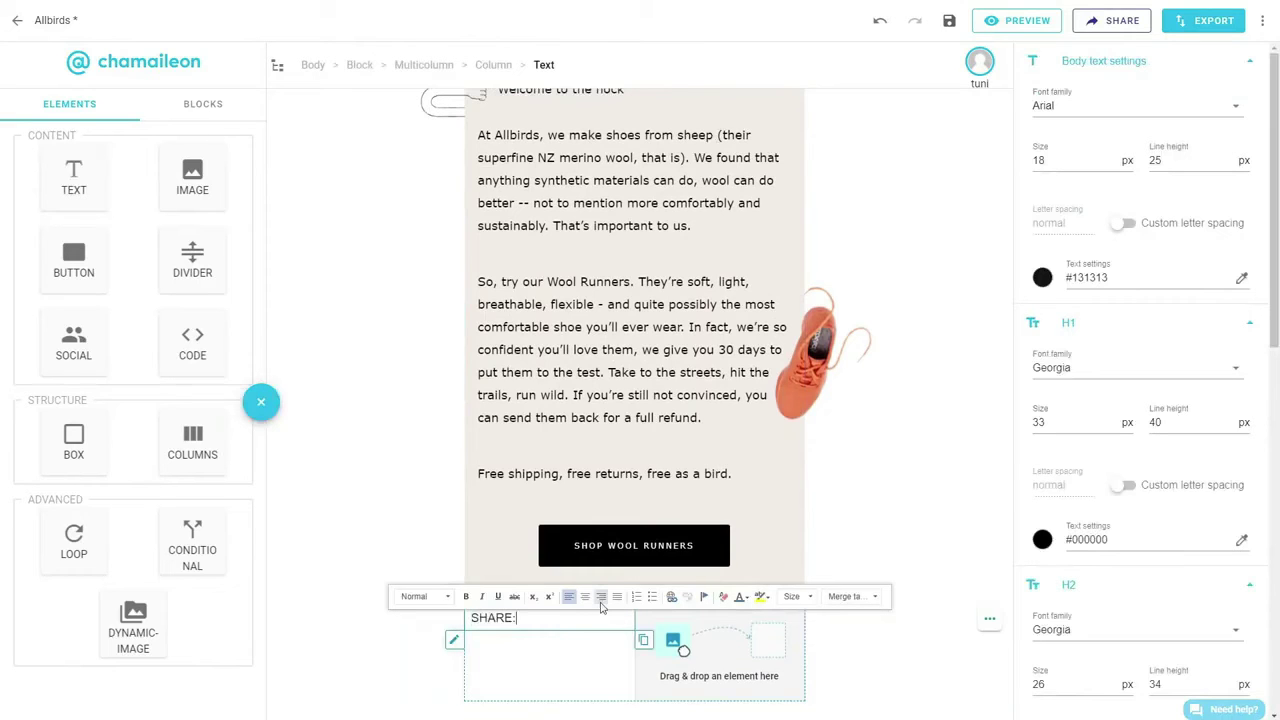
Right-align the "SHARE:" text and format it in Verdana, size 14 px, line height 20 px, colour #ffffff.
click(1112, 104)
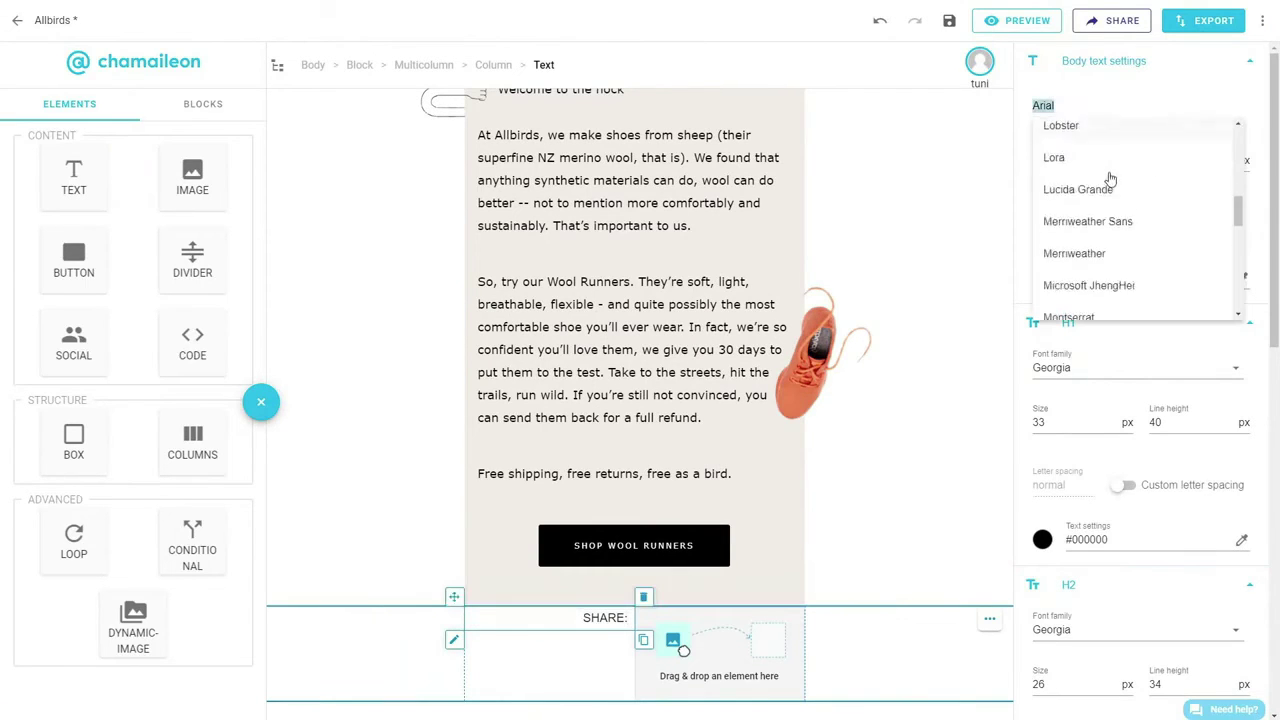
scroll(1100, 200, down, 8)
click(1060, 300)
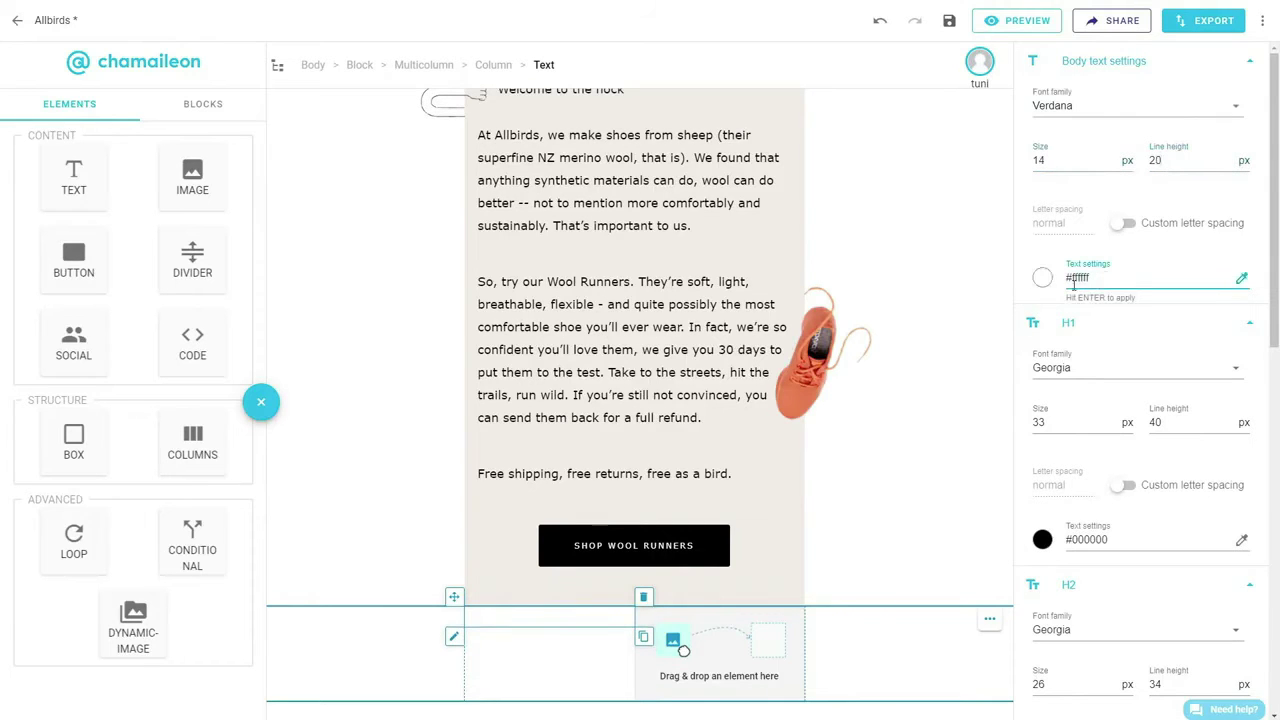
Give the share block's content separate paddings of 30 px top and bottom and 20 px left and right, plus a black background.
click(359, 64)
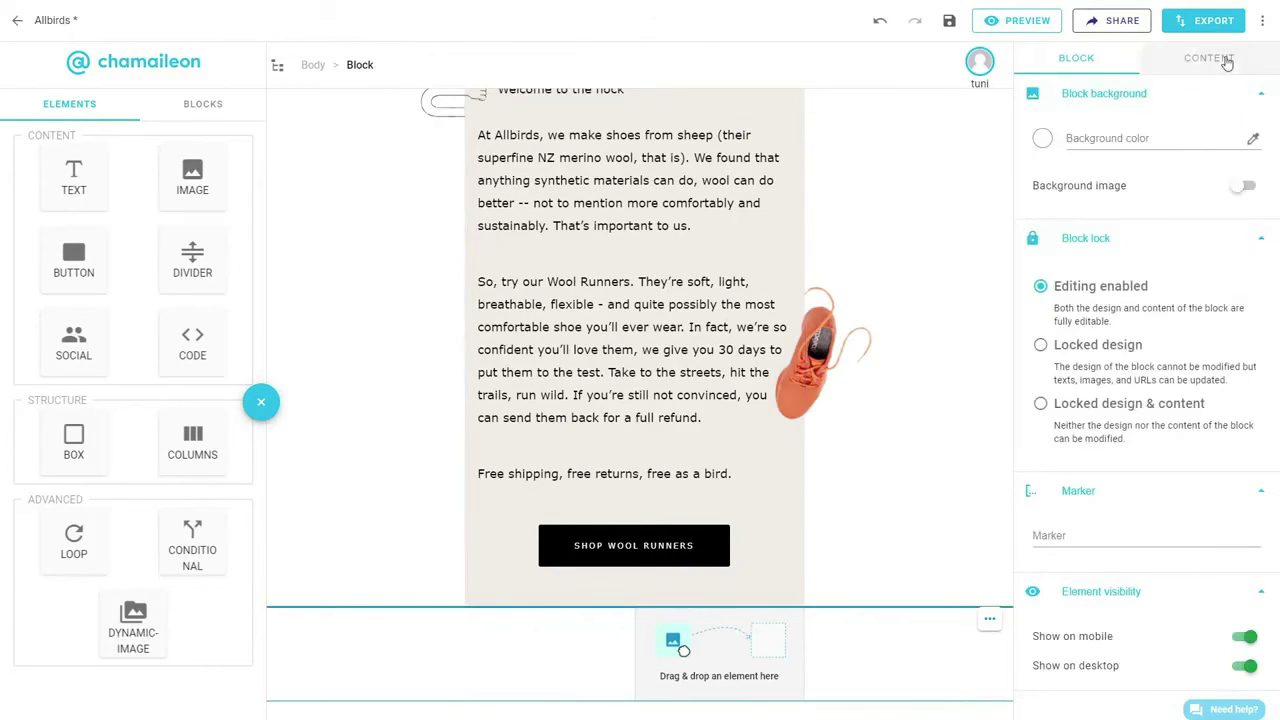
click(1226, 61)
scroll(1140, 300, down, 4)
click(1046, 318)
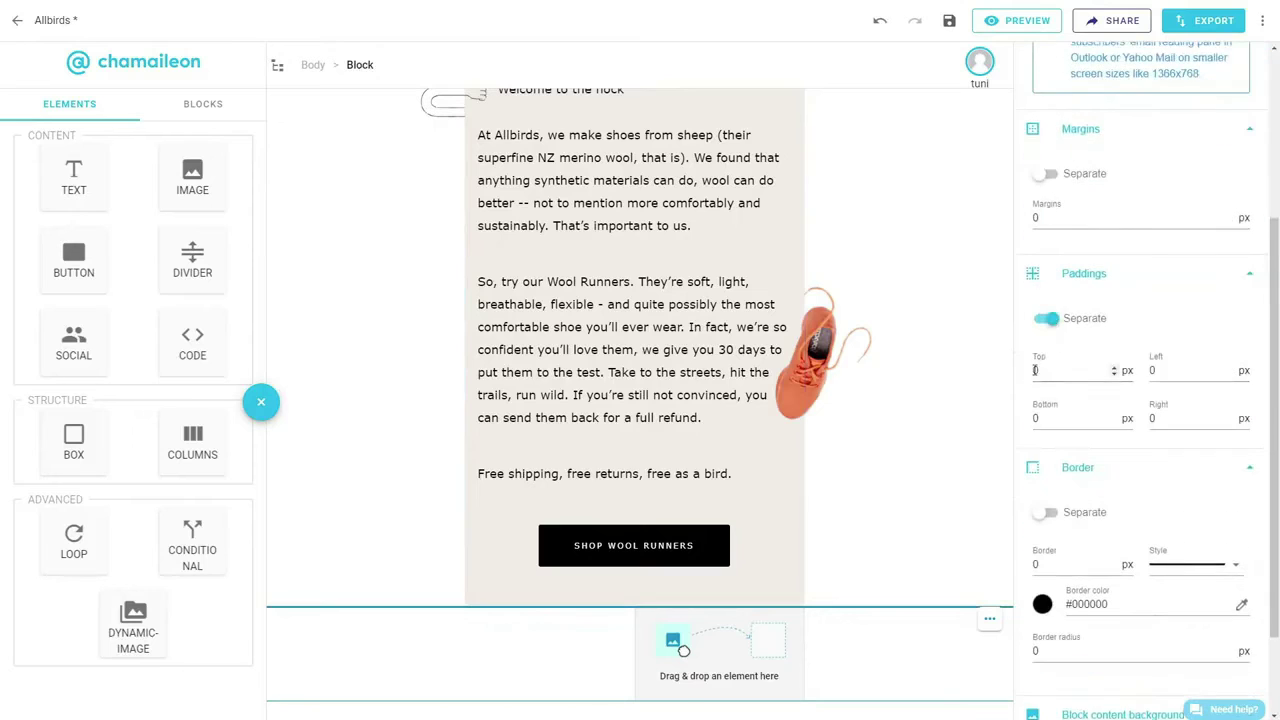
click(1035, 370)
text(30)
key(Tab)
text(20)
key(Tab)
text(30)
key(Tab)
text(20)
scroll(1145, 472, down, 2)
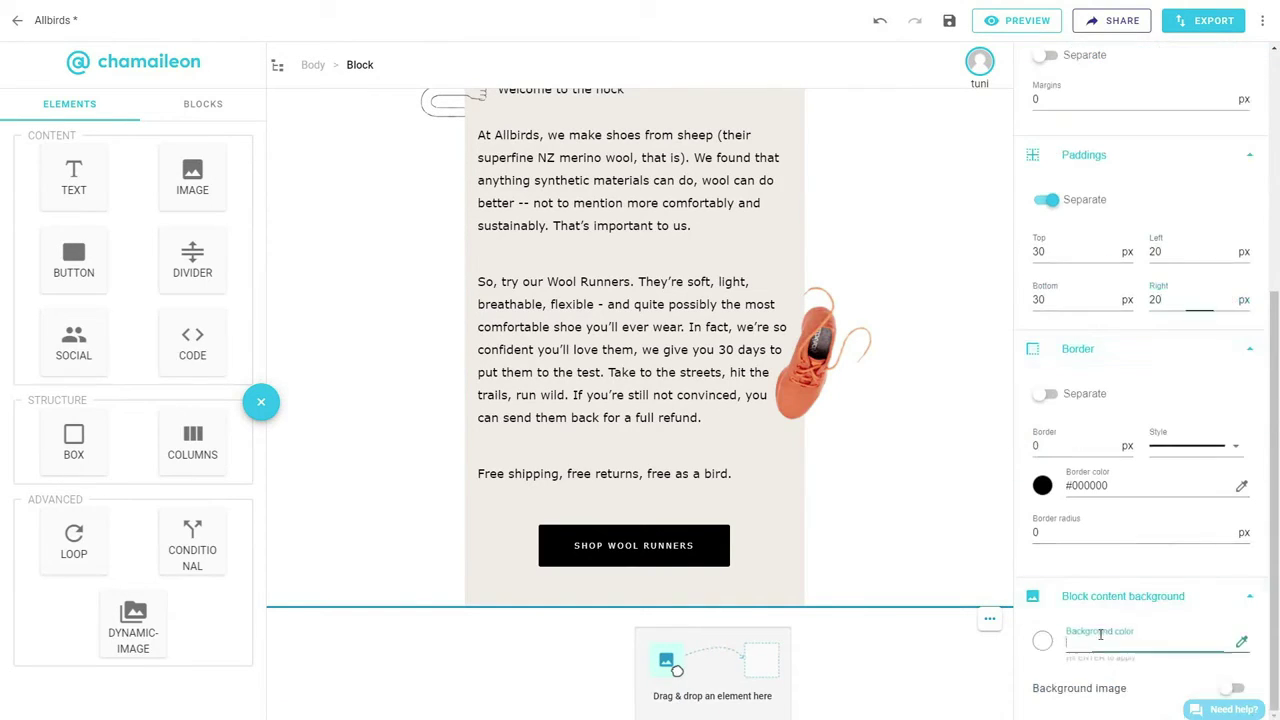
click(1103, 628)
Add a social element to the share row's second column with the flat icon set and white color scheme.
drag(73, 340, 675, 665)
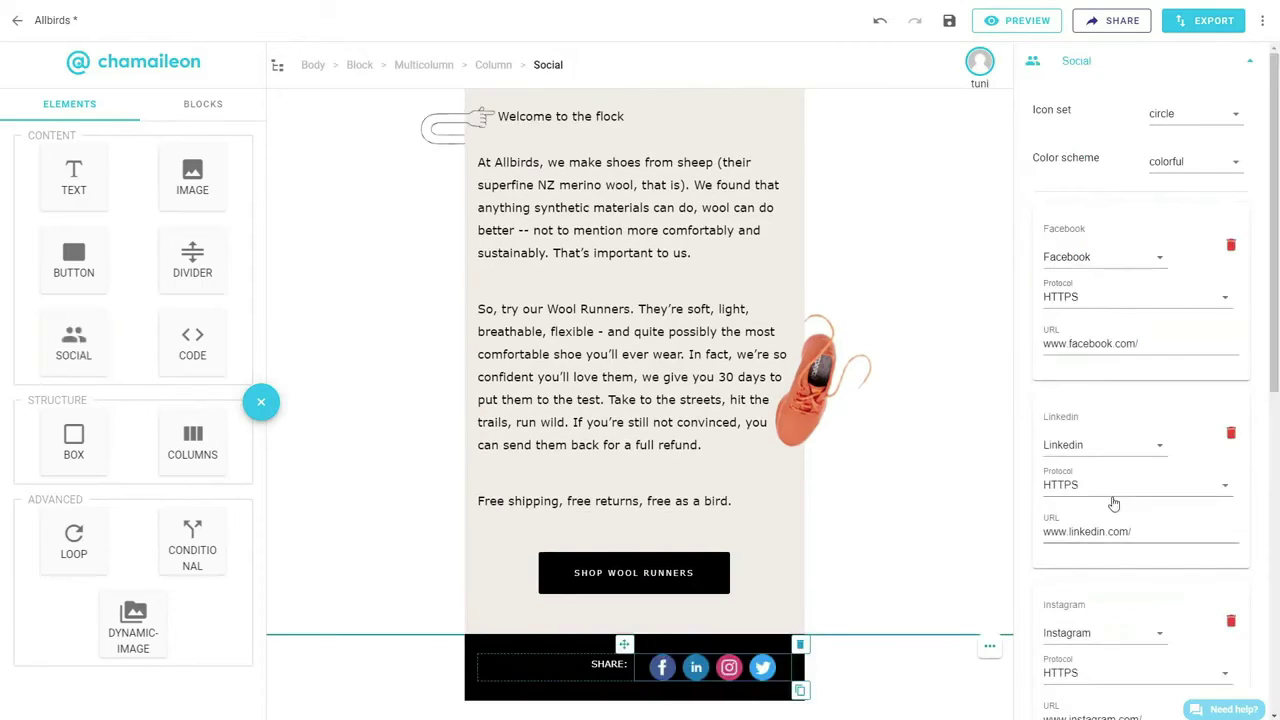
click(1187, 117)
click(1176, 186)
click(1176, 163)
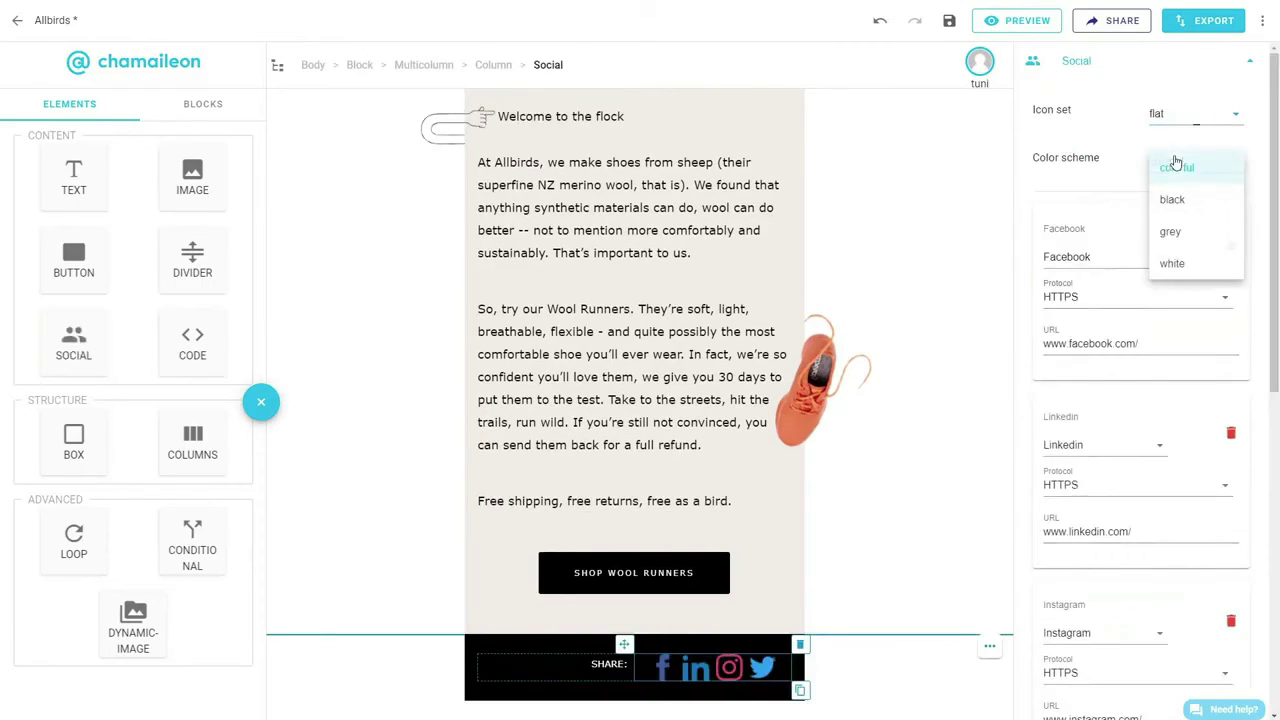
click(1172, 263)
Left-align the social icons, set their size to S and the icon spacing to 8 px.
scroll(1157, 358, down, 6)
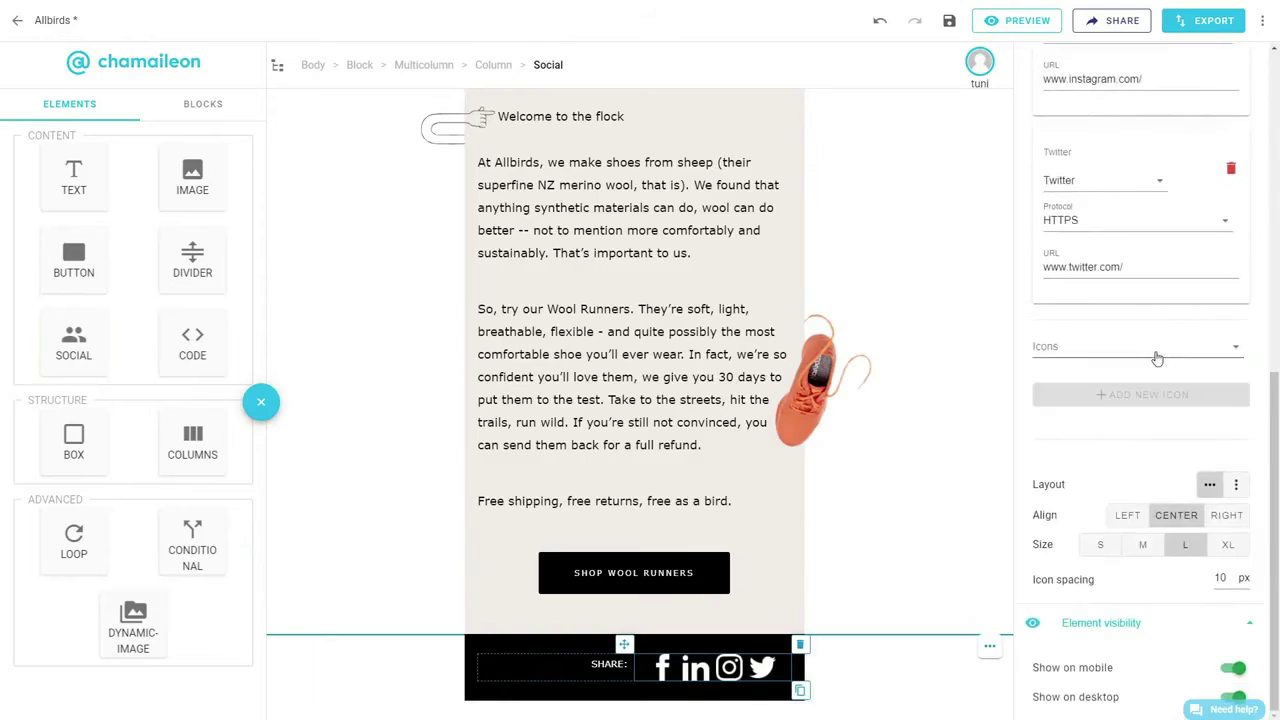
click(1127, 515)
click(1101, 545)
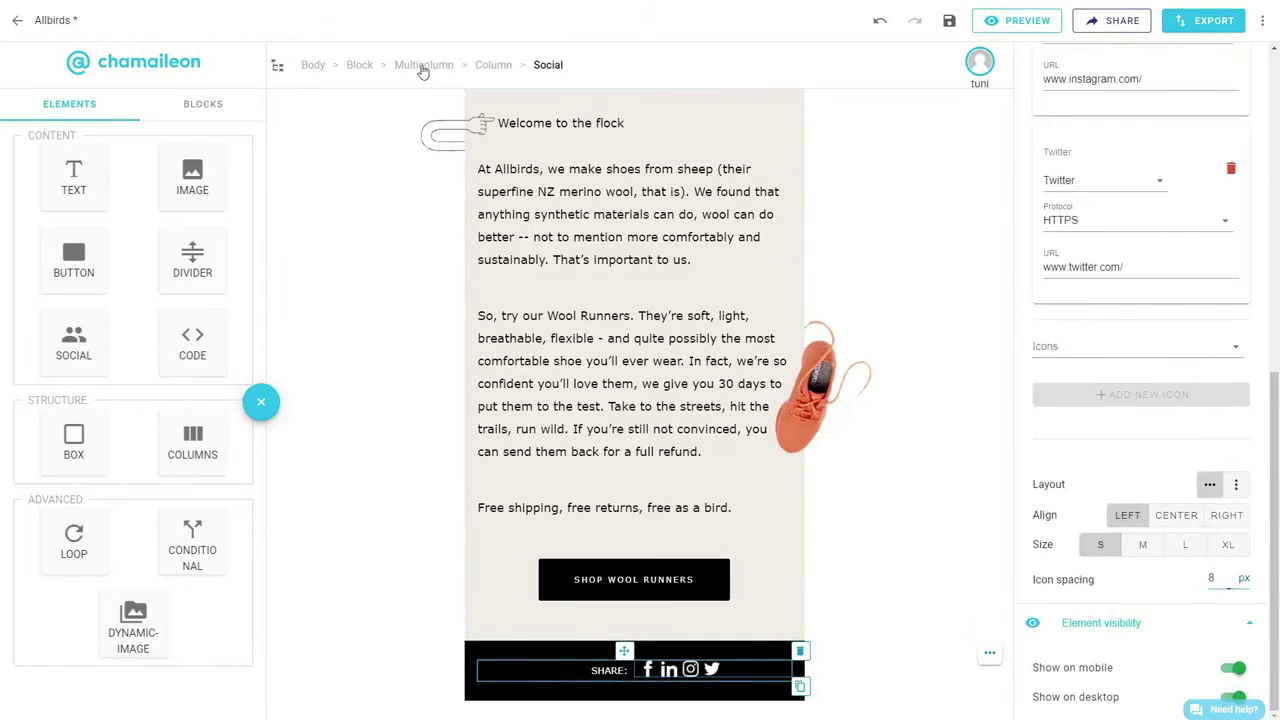
Set the width of the share row's first column to 180 px.
click(423, 65)
scroll(1076, 310, up, 3)
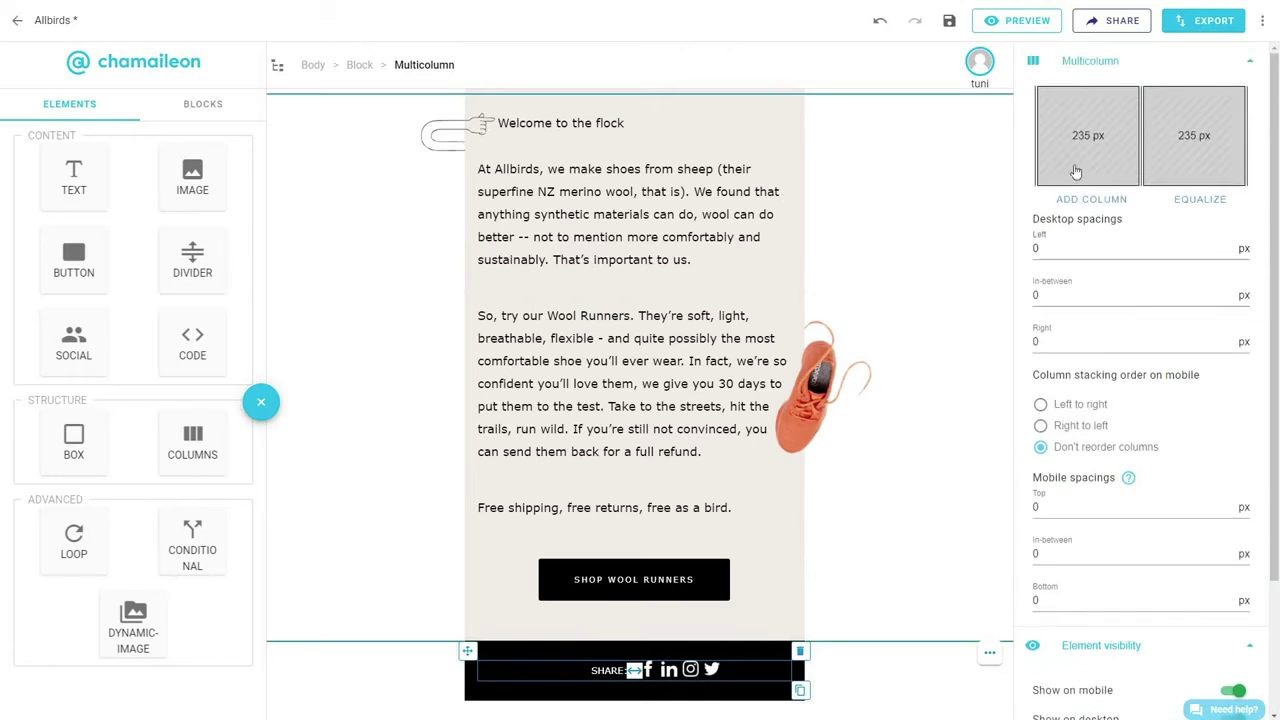
click(1074, 158)
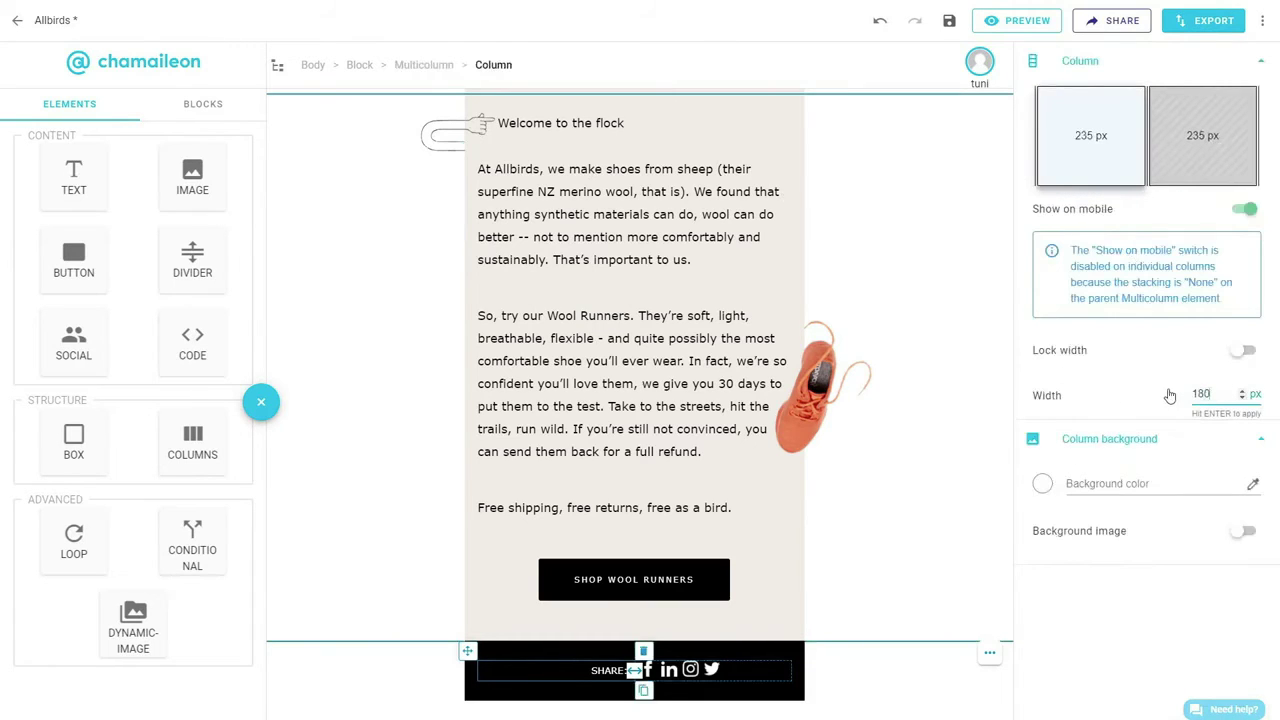
text(180)
key(Return)
click(986, 437)
Preview the email's mobile and desktop versions, including the share row, and return to the editor.
click(1018, 20)
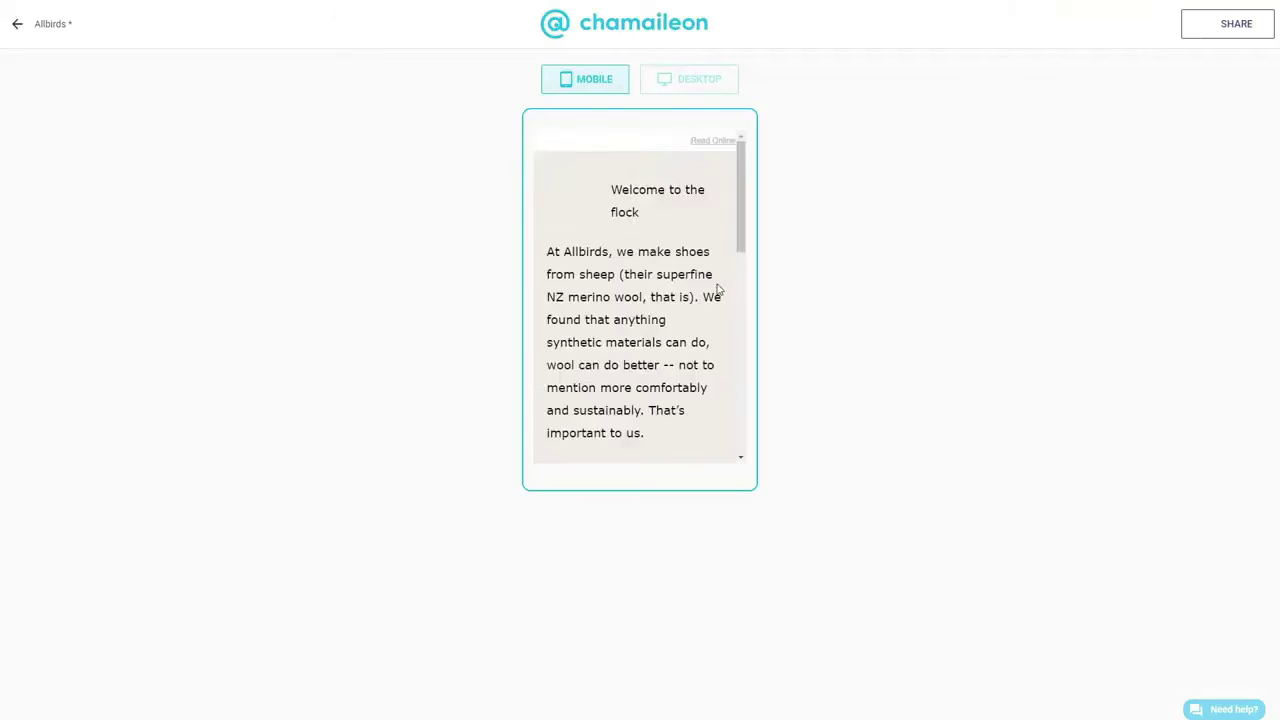
drag(742, 196, 743, 349)
click(706, 92)
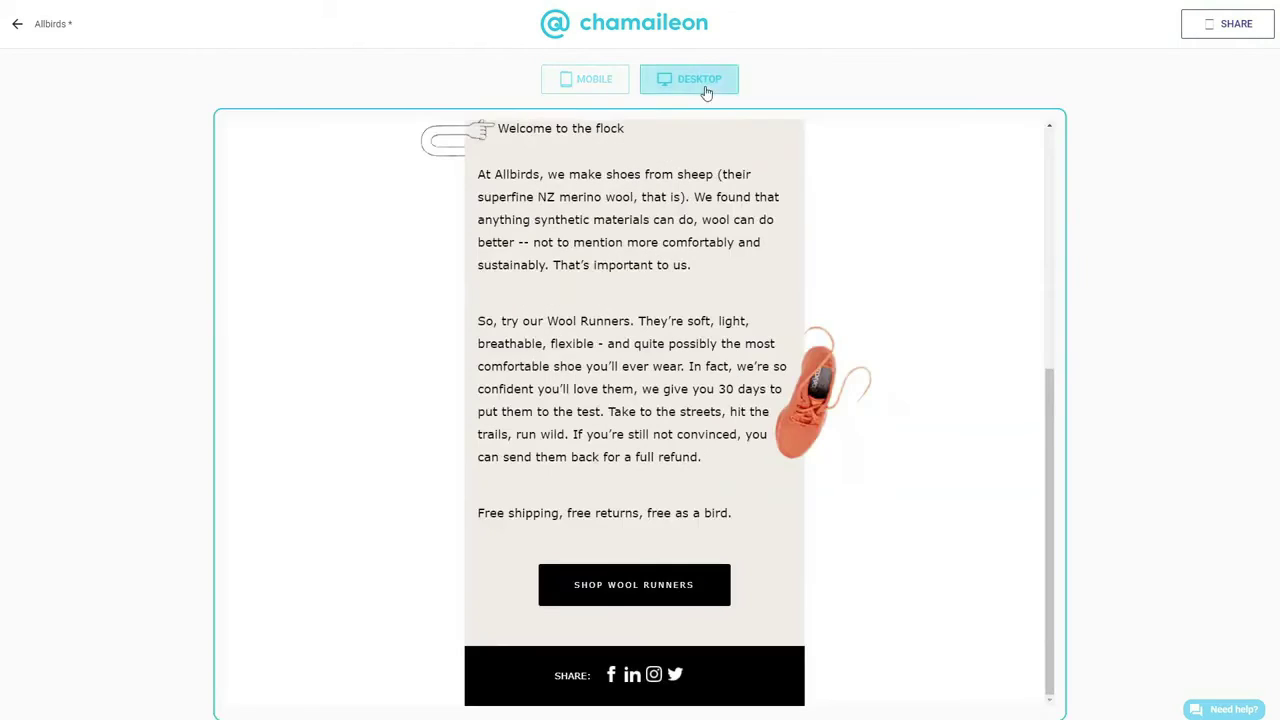
scroll(924, 513, up, 5)
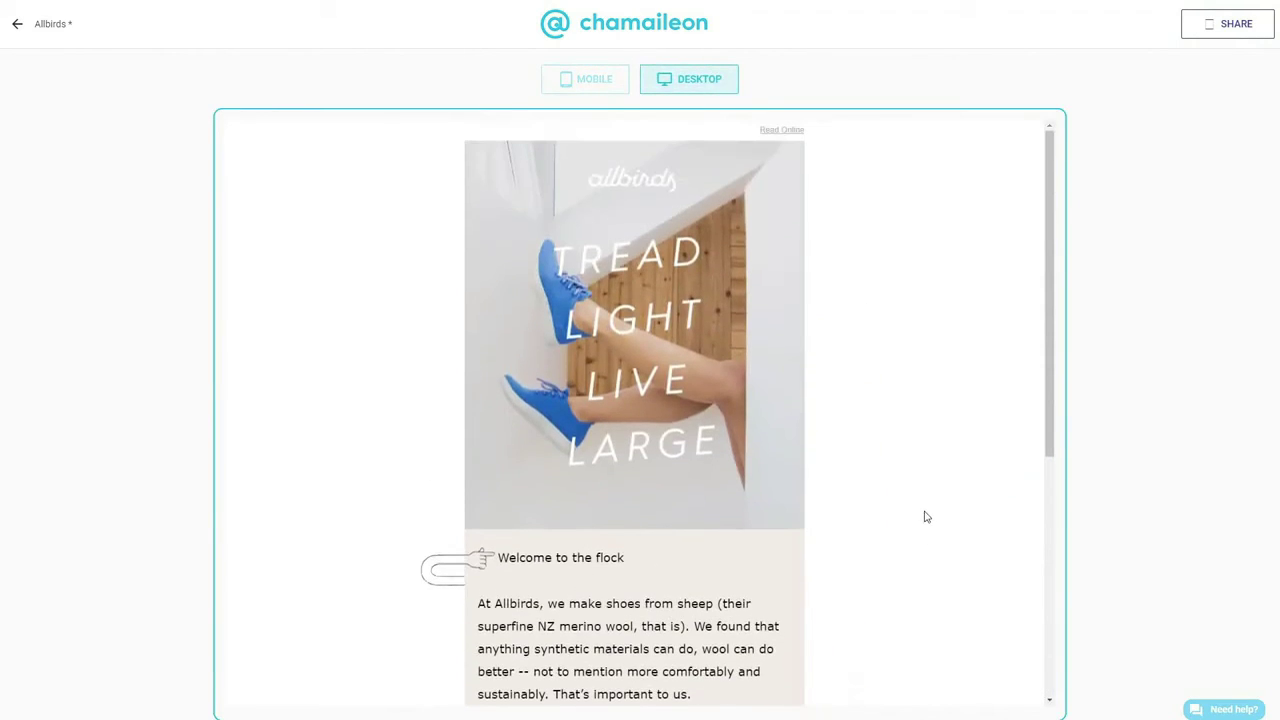
click(17, 23)
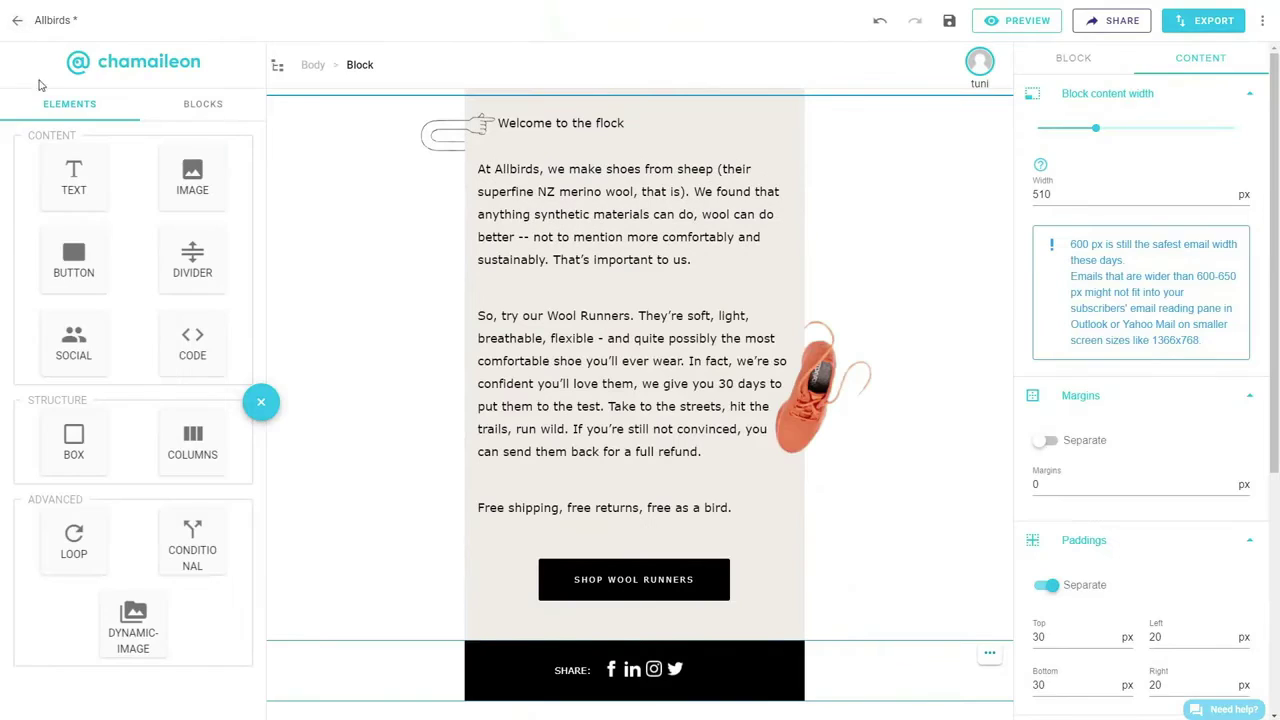
Insert an image element between the desktop block and the share row, using pic.jpg from the gallery.
drag(192, 172, 908, 646)
double_click(670, 651)
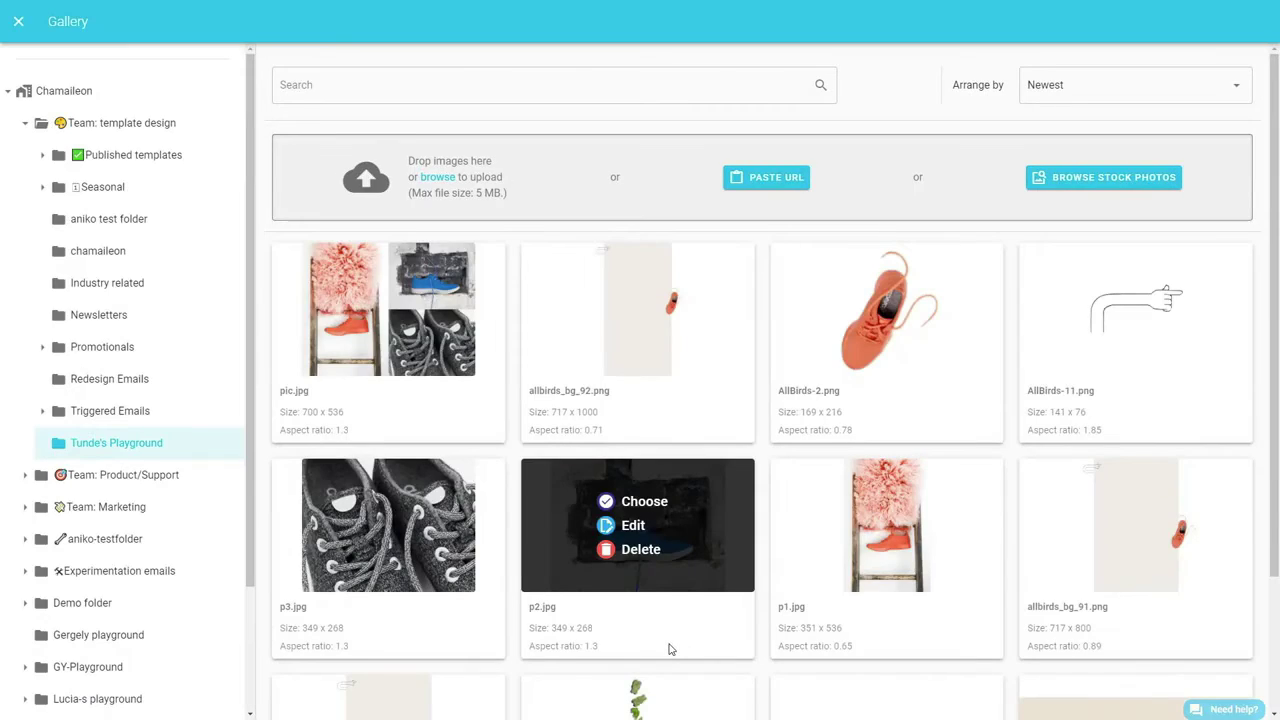
click(395, 288)
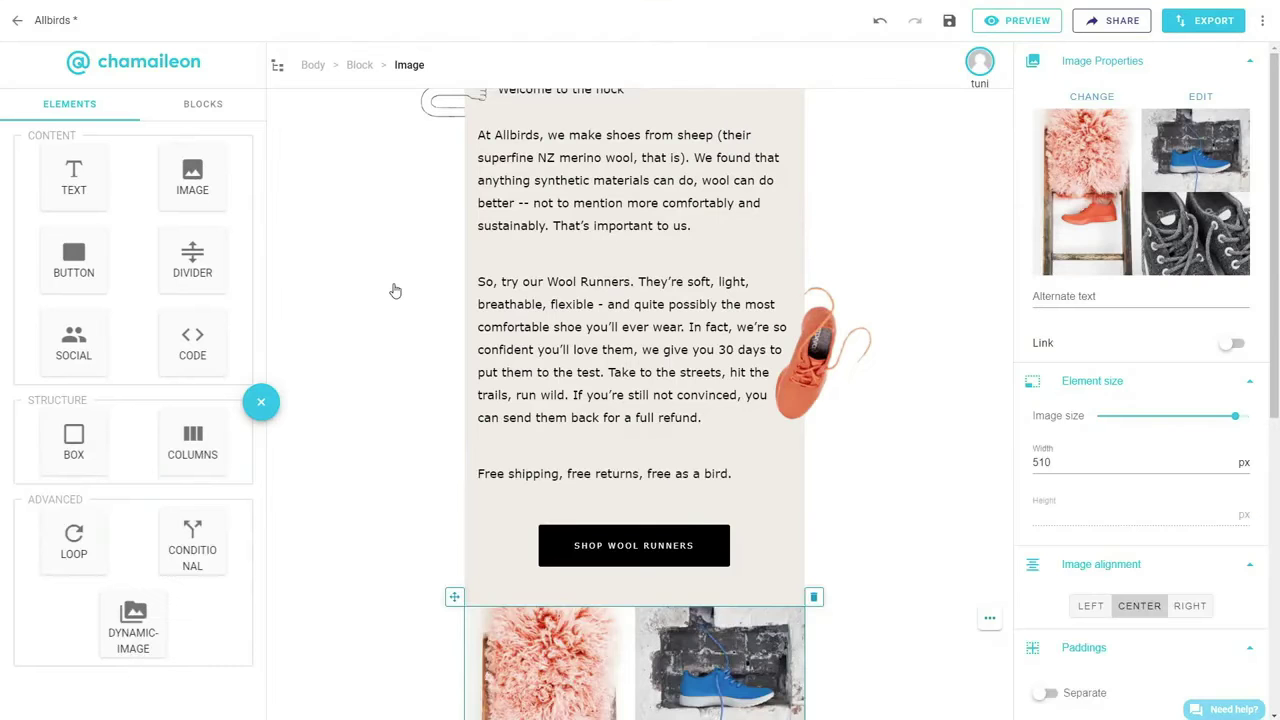
Add the saved Allbirds_footer block below the share row.
scroll(400, 380, down, 2)
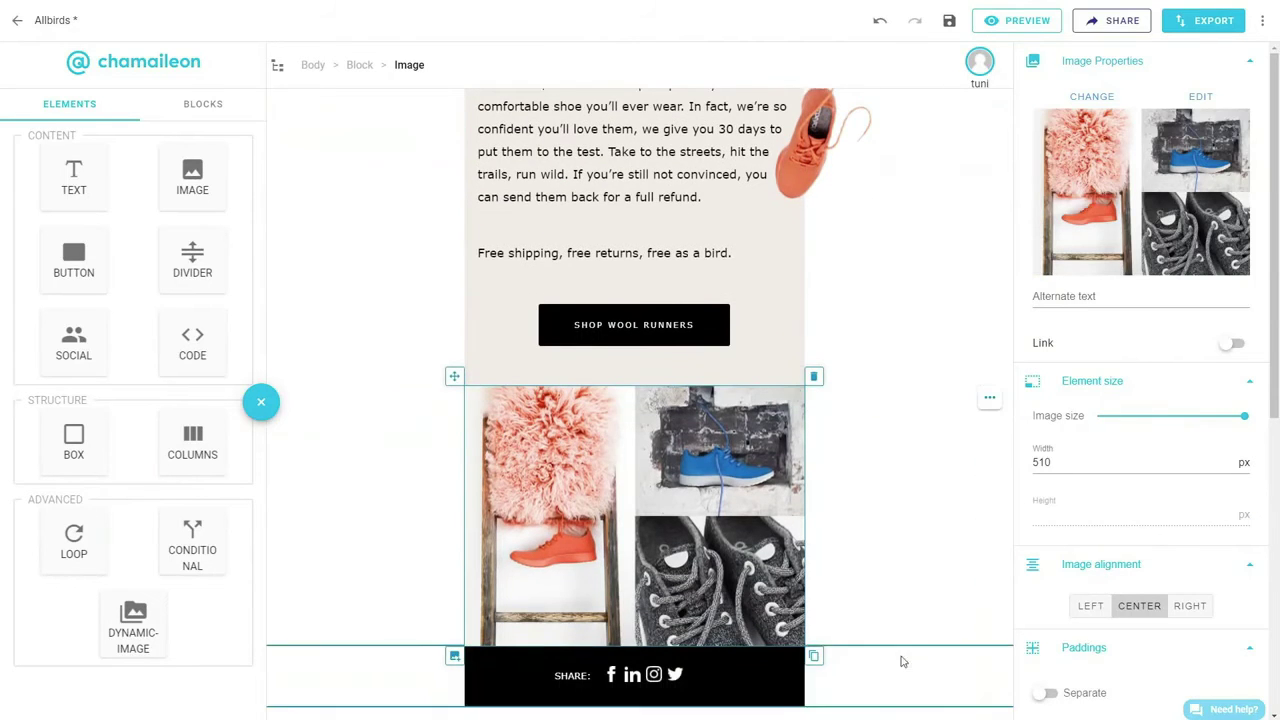
click(170, 110)
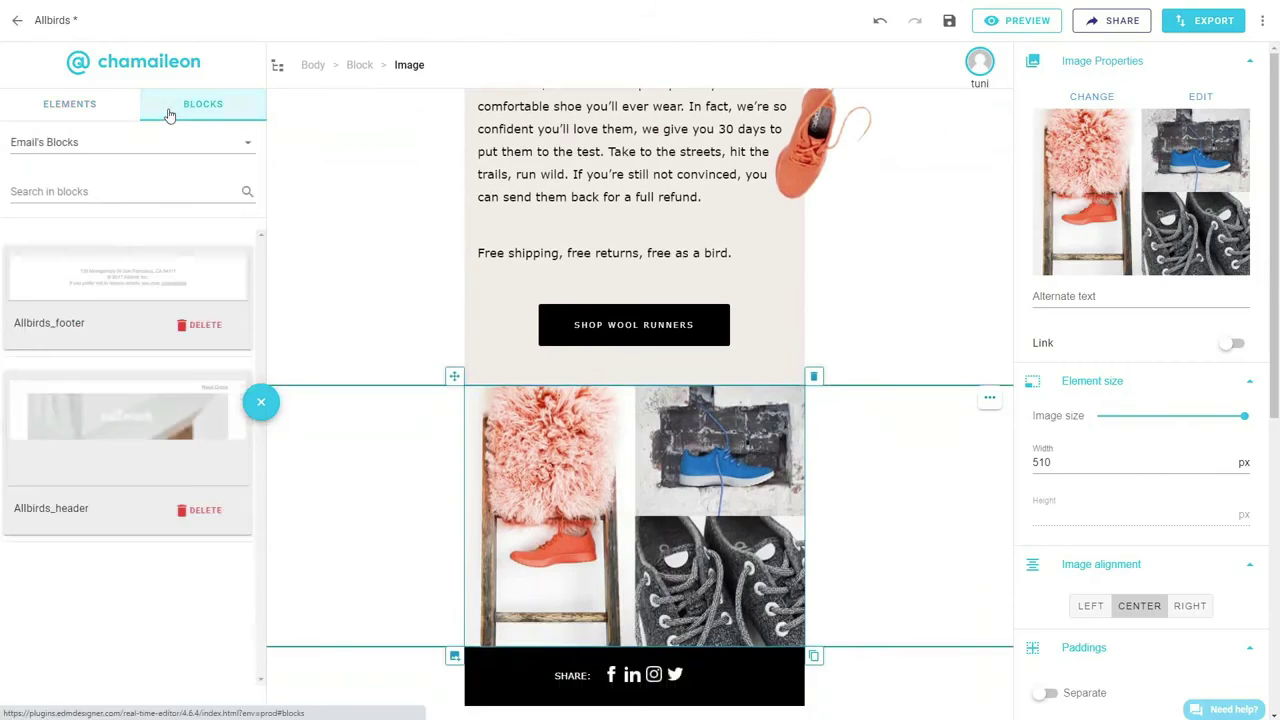
drag(149, 288, 910, 704)
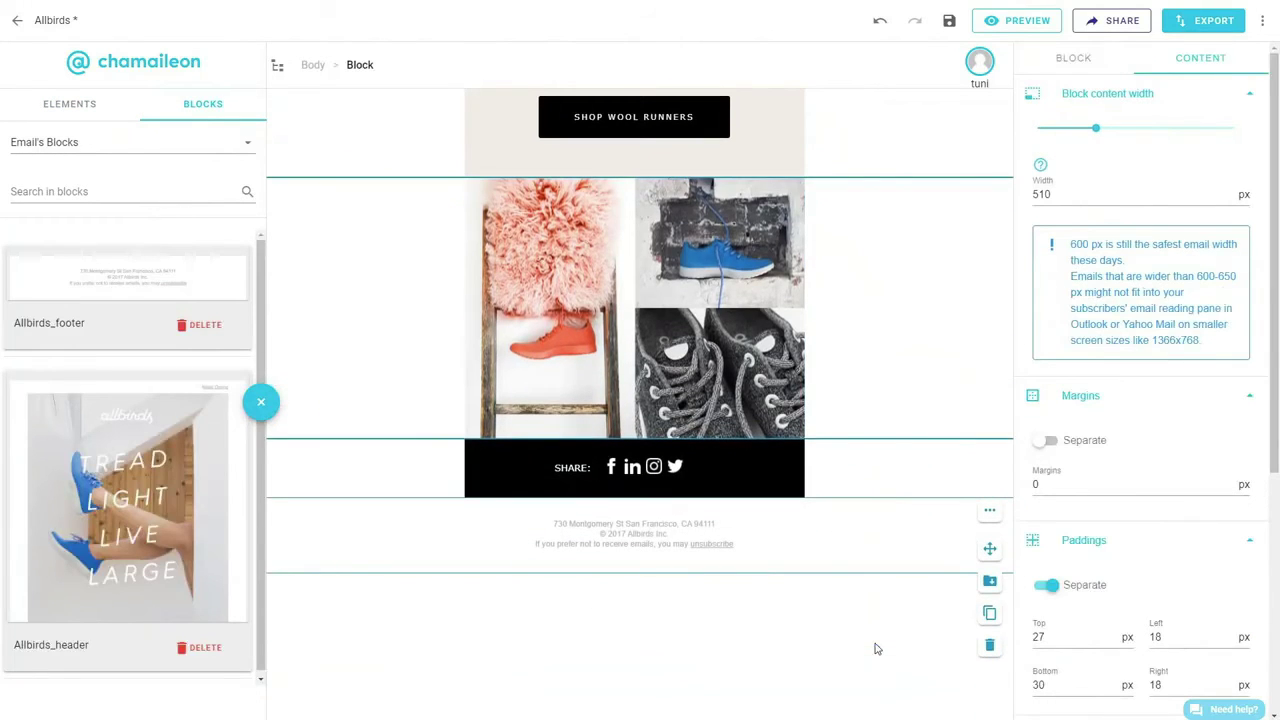
Review the complete email layout in the editor, from the header image to the footer.
click(37, 100)
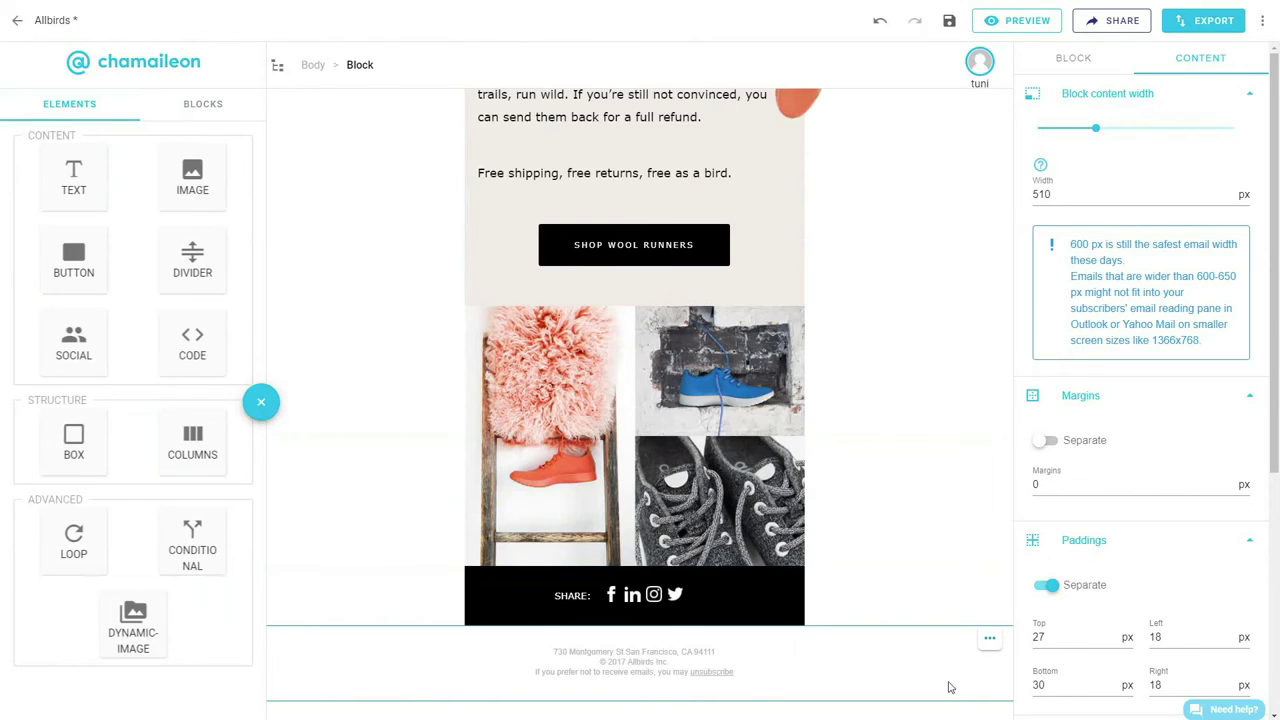
scroll(950, 687, up, 5)
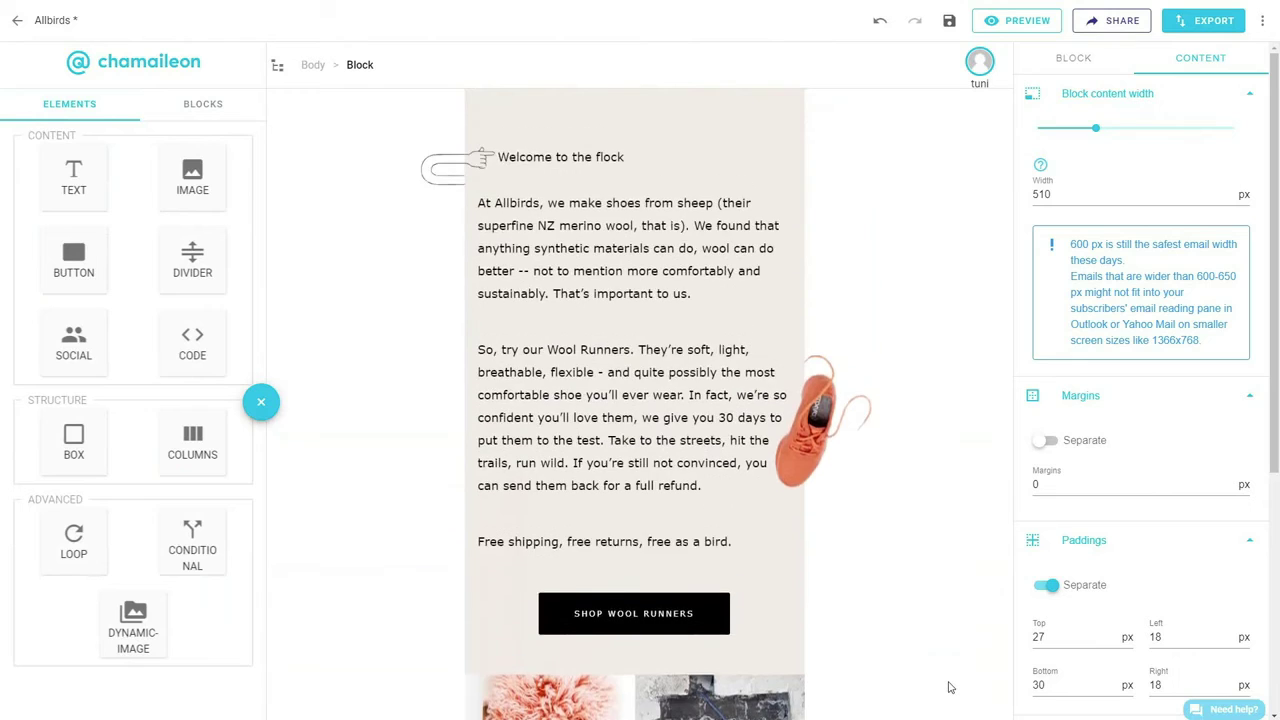
scroll(950, 687, up, 3)
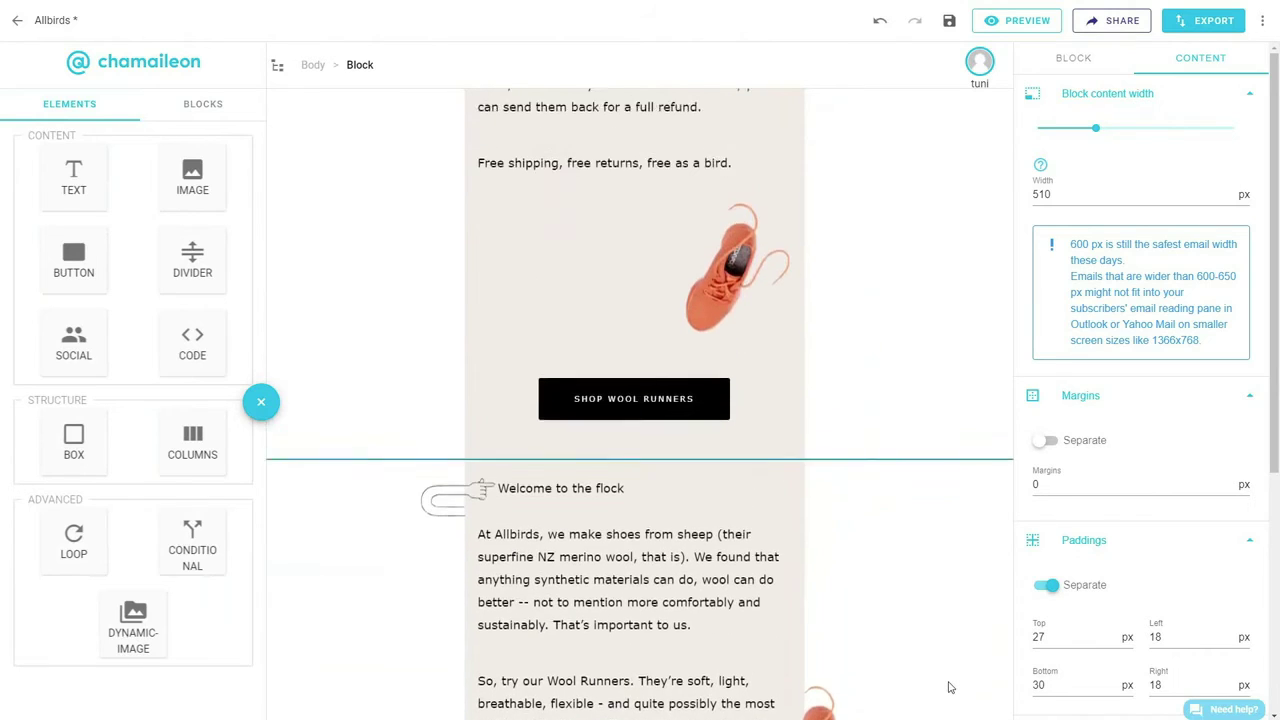
scroll(950, 687, up, 4)
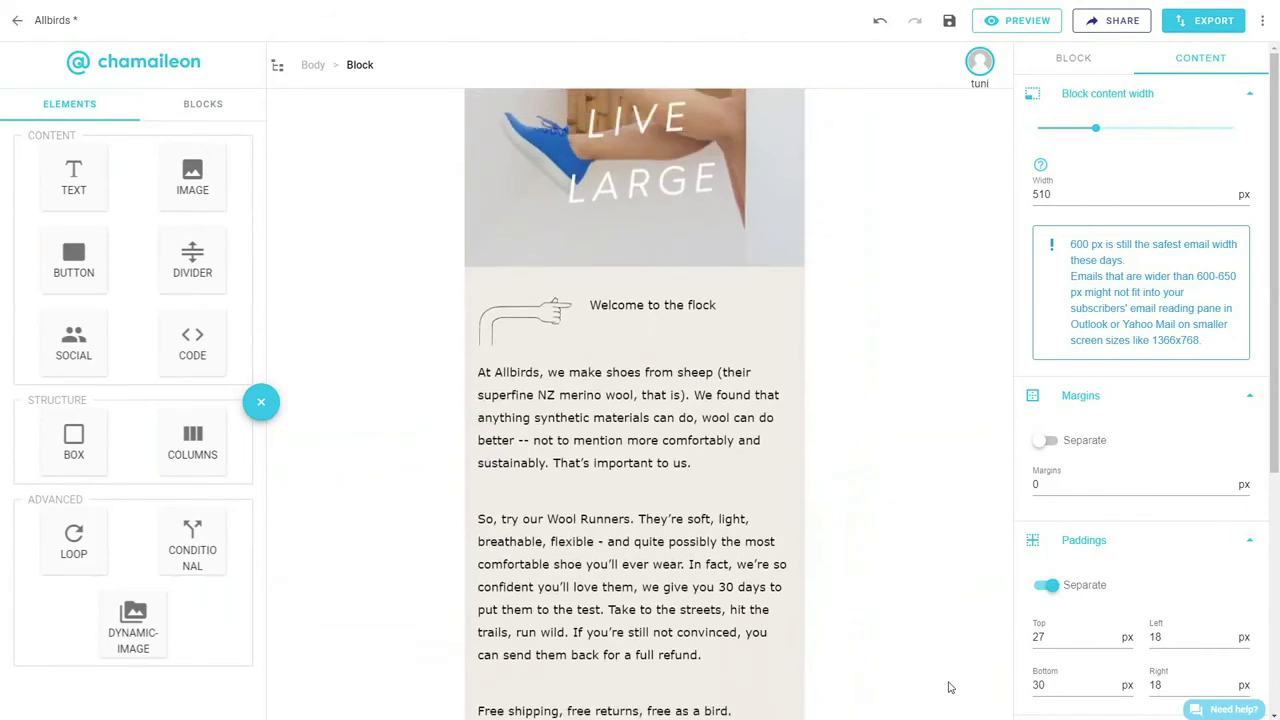
scroll(950, 687, up, 4)
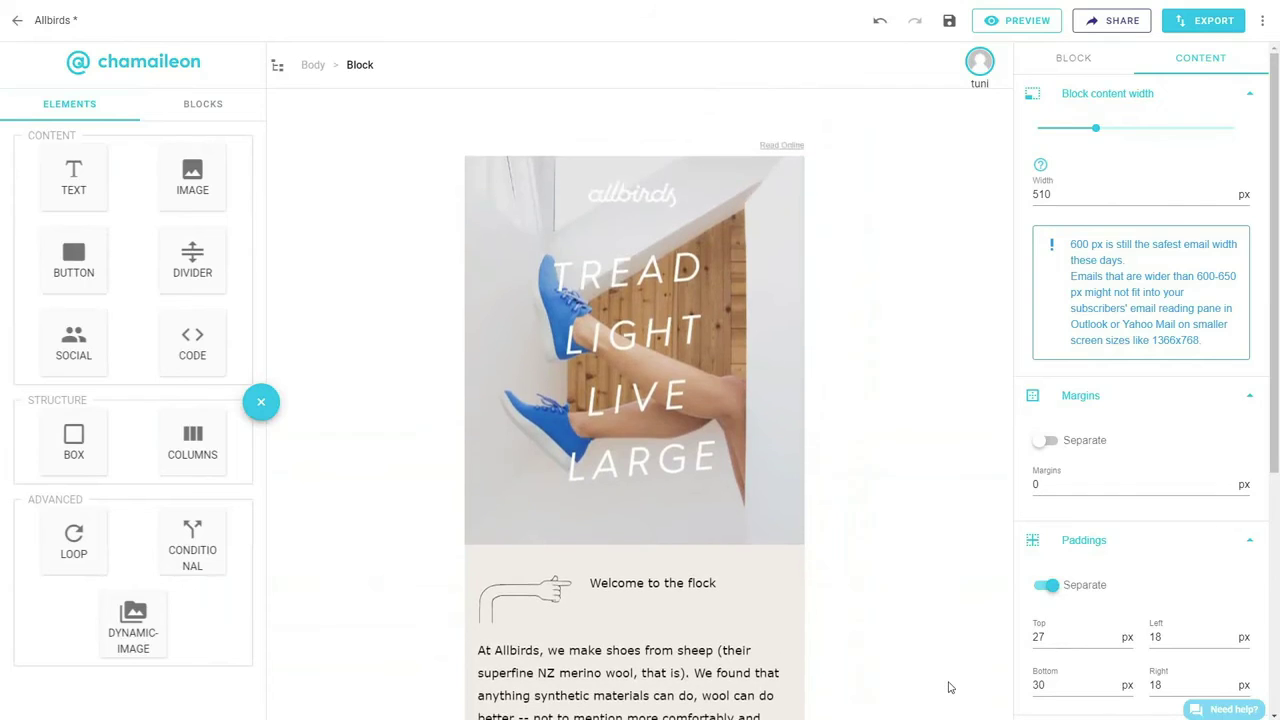
scroll(950, 687, down, 3)
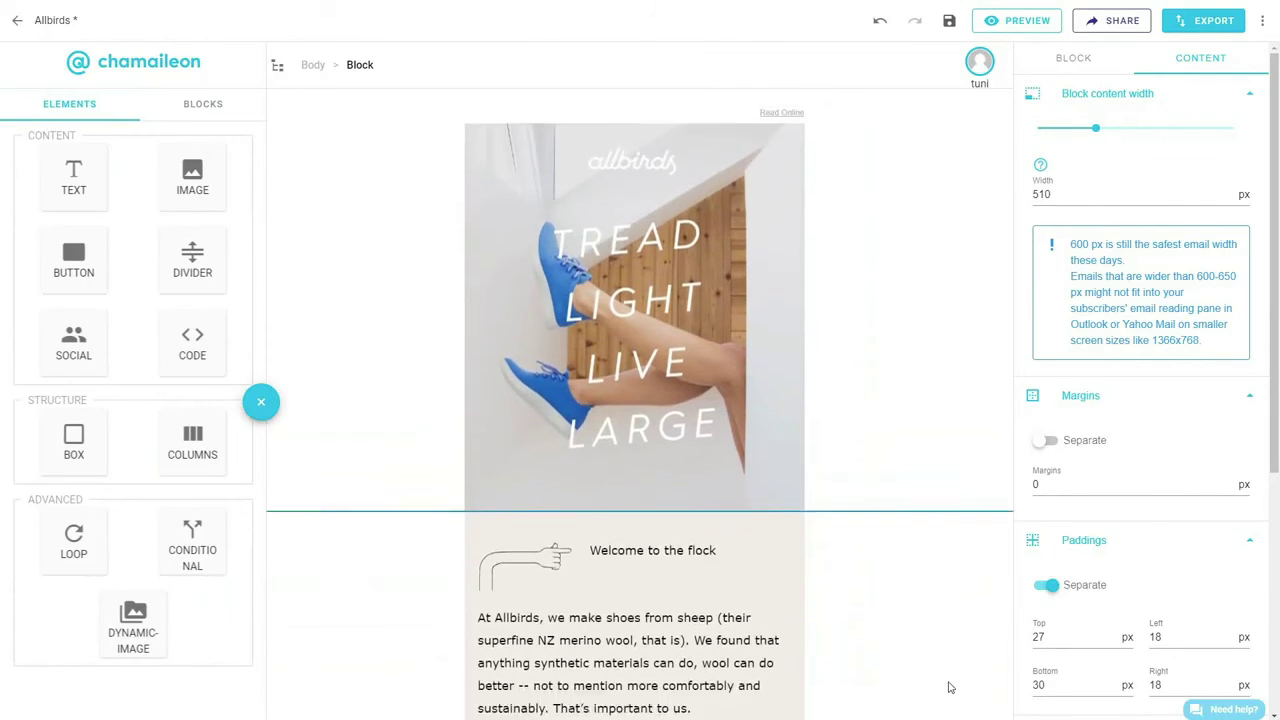
scroll(950, 687, down, 4)
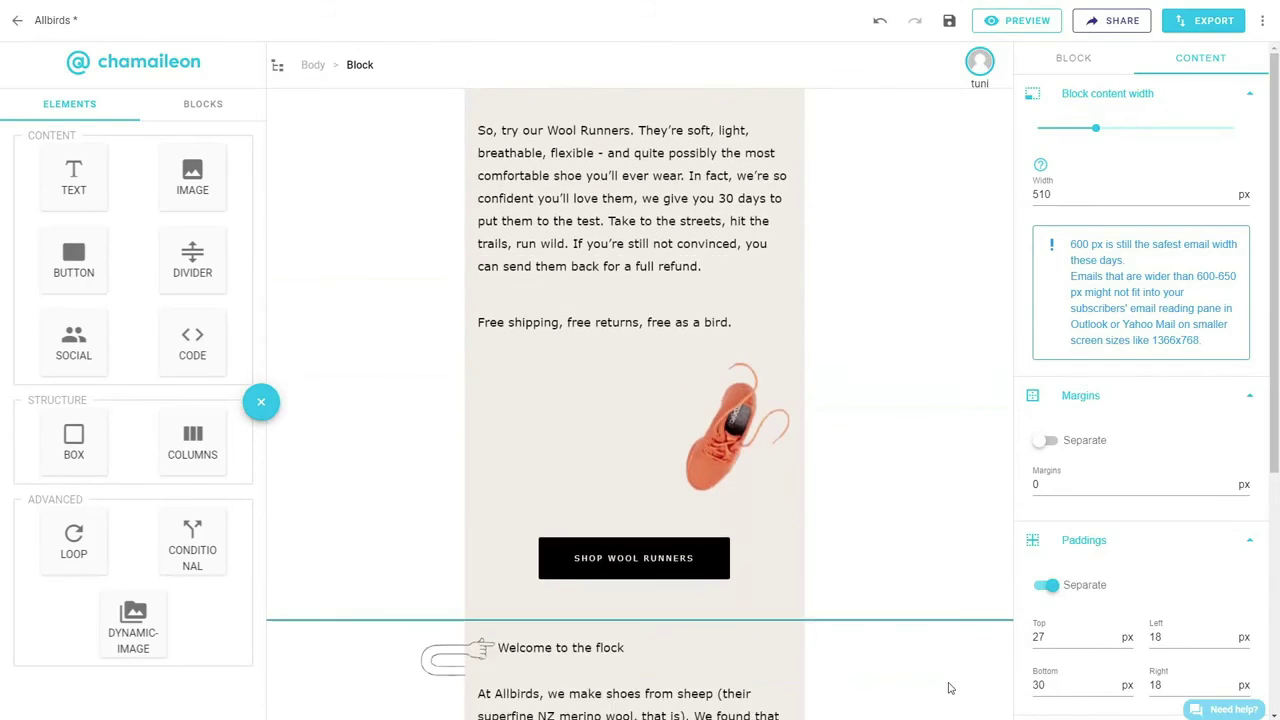
scroll(950, 687, down, 4)
scroll(950, 687, down, 4)
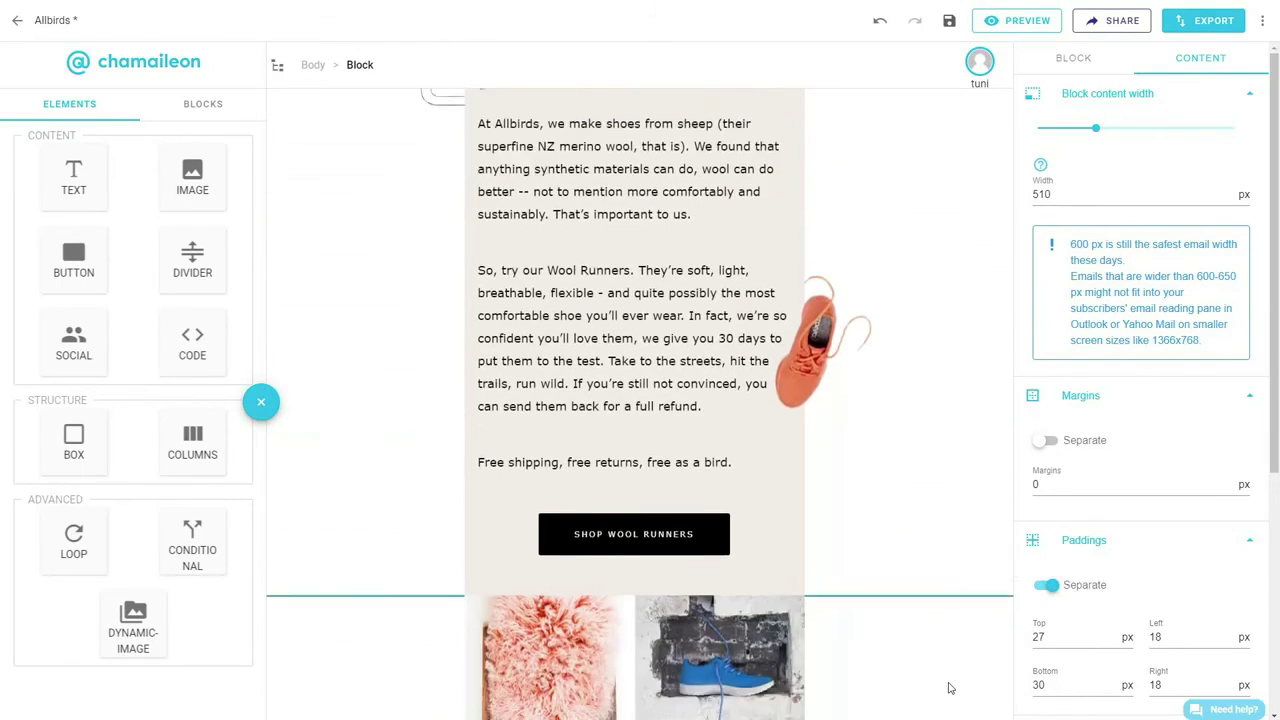
scroll(950, 687, down, 1)
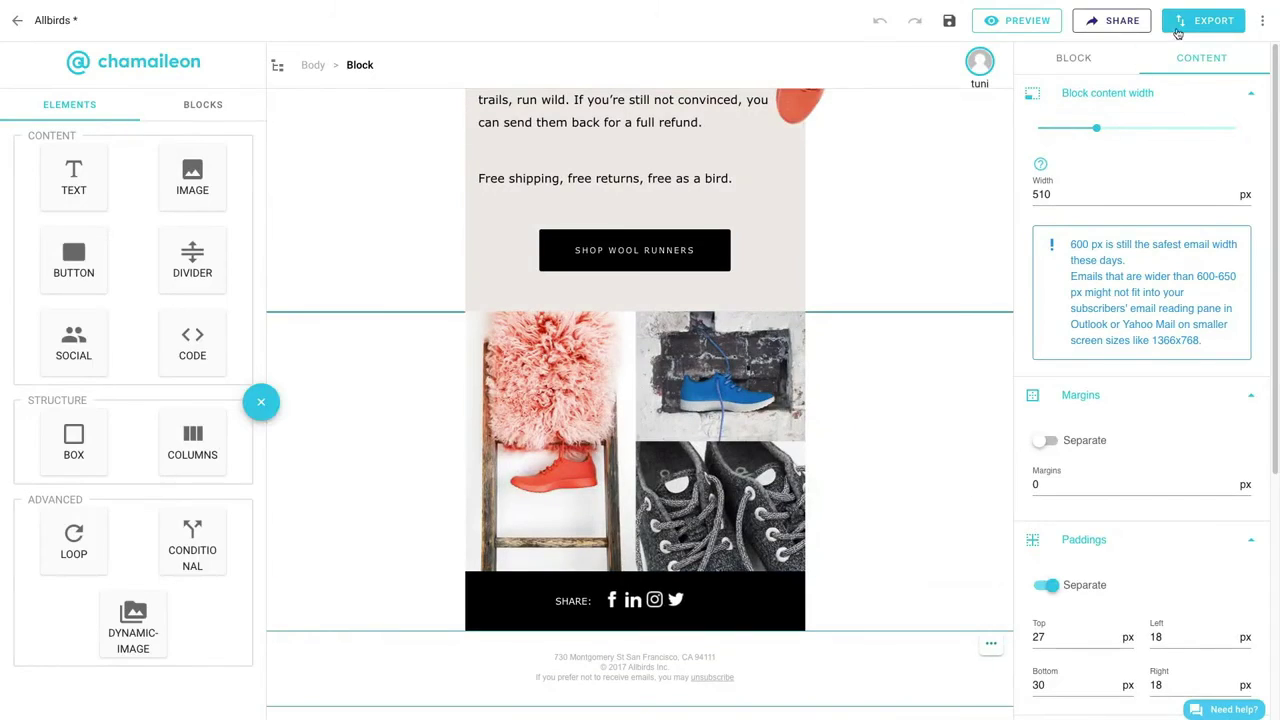
Export the email as HTML, download the code file, show it in Finder and close the email code dialog.
click(1180, 28)
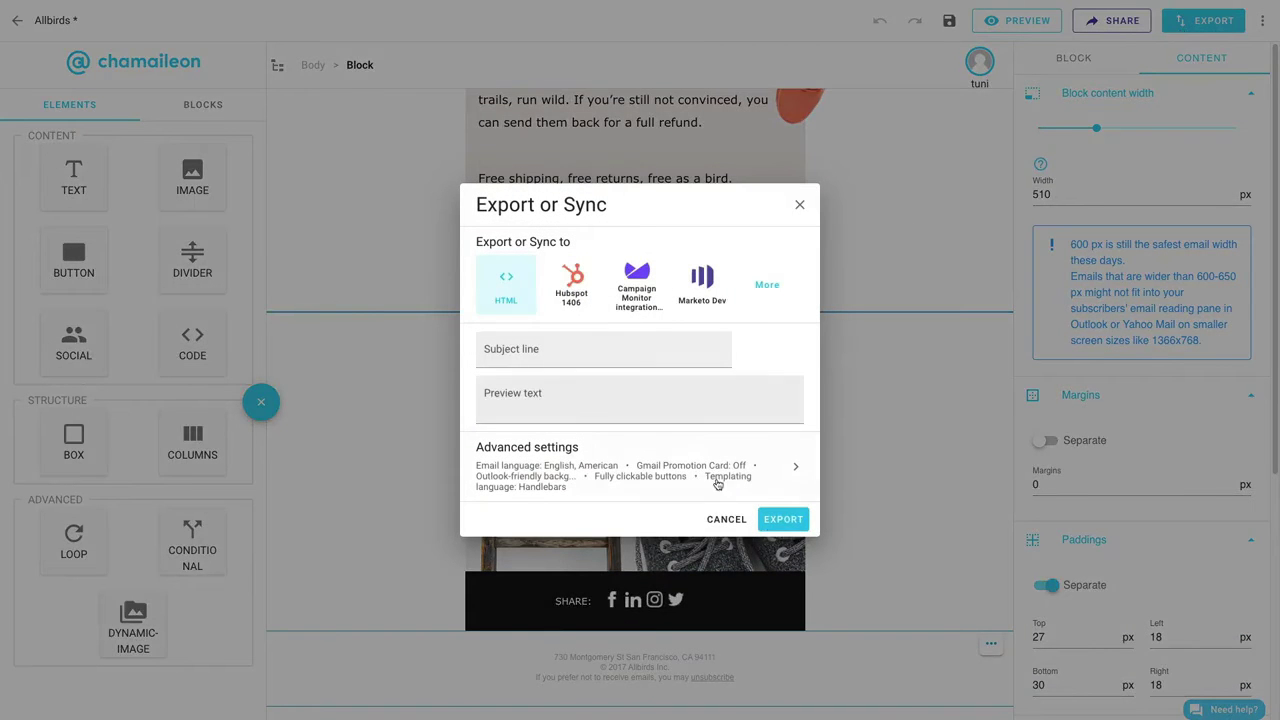
click(772, 521)
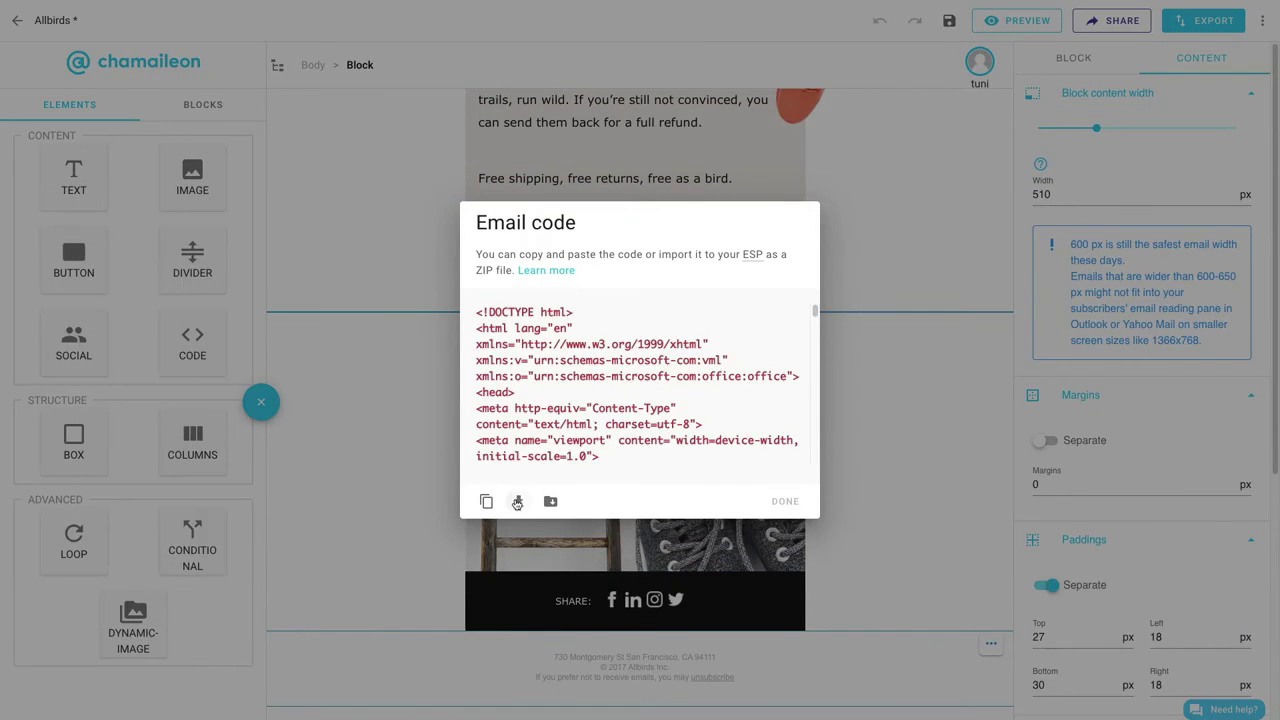
click(517, 502)
click(143, 703)
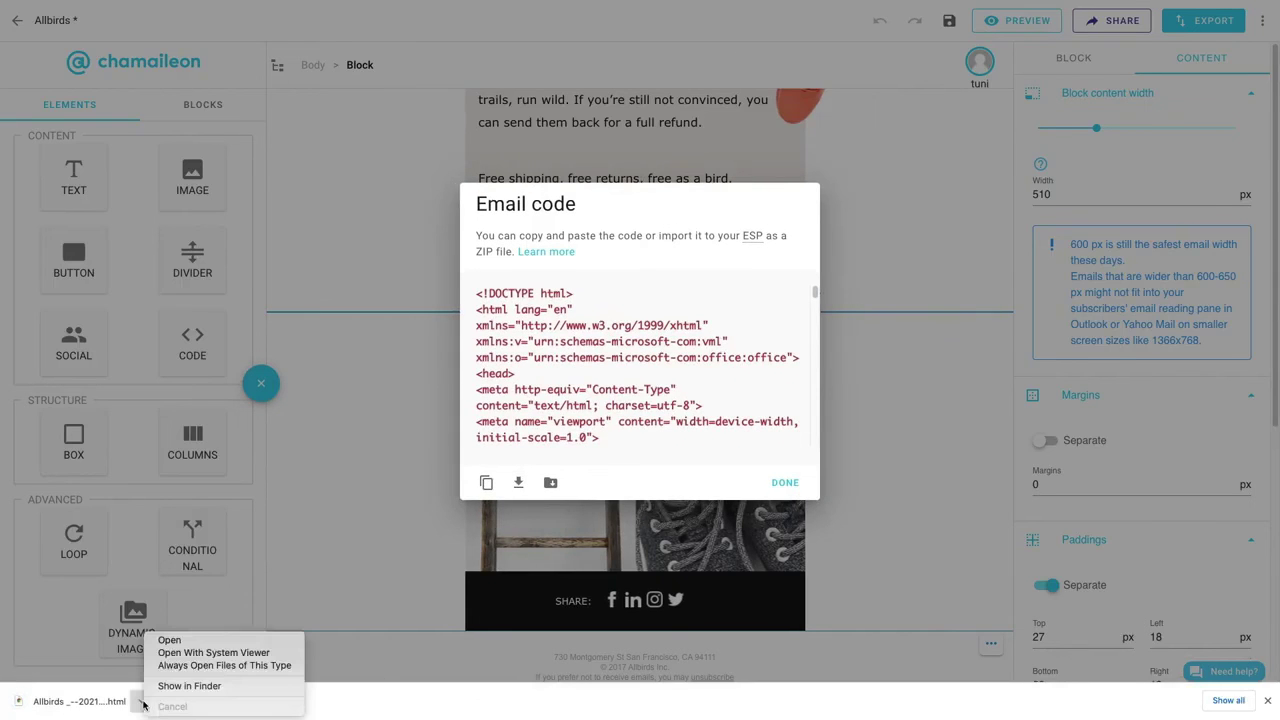
click(189, 686)
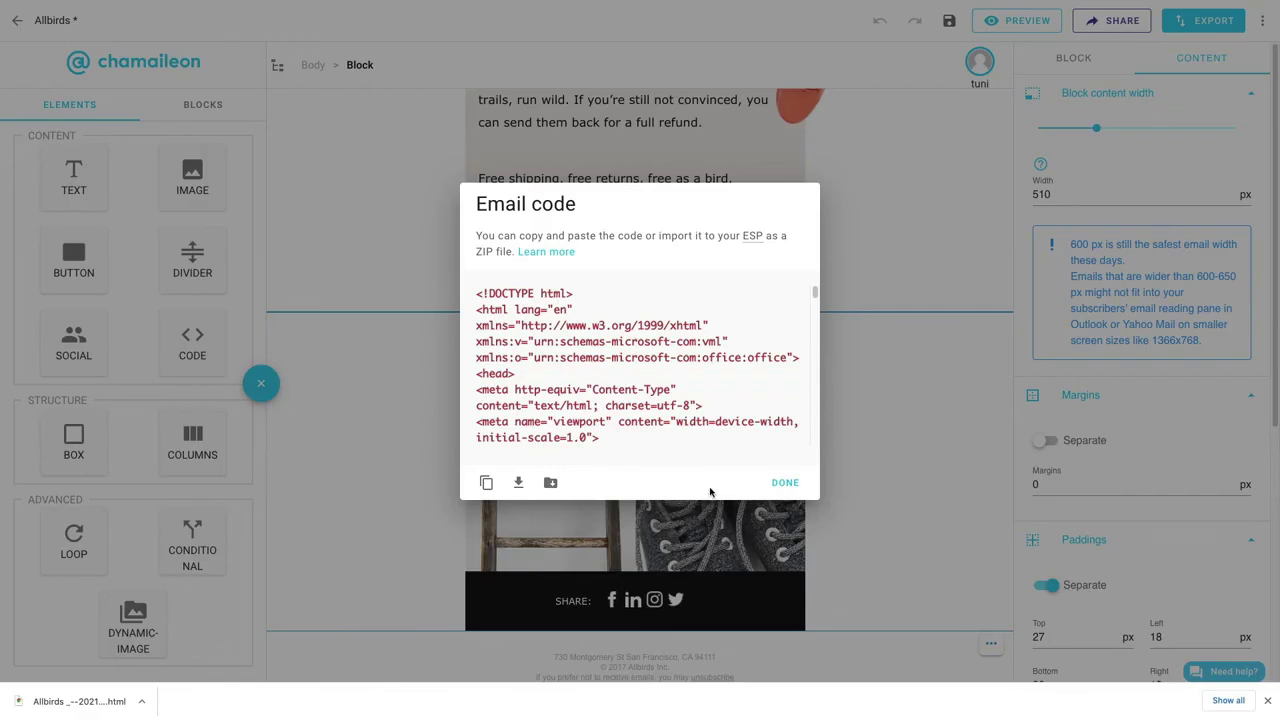
click(785, 482)
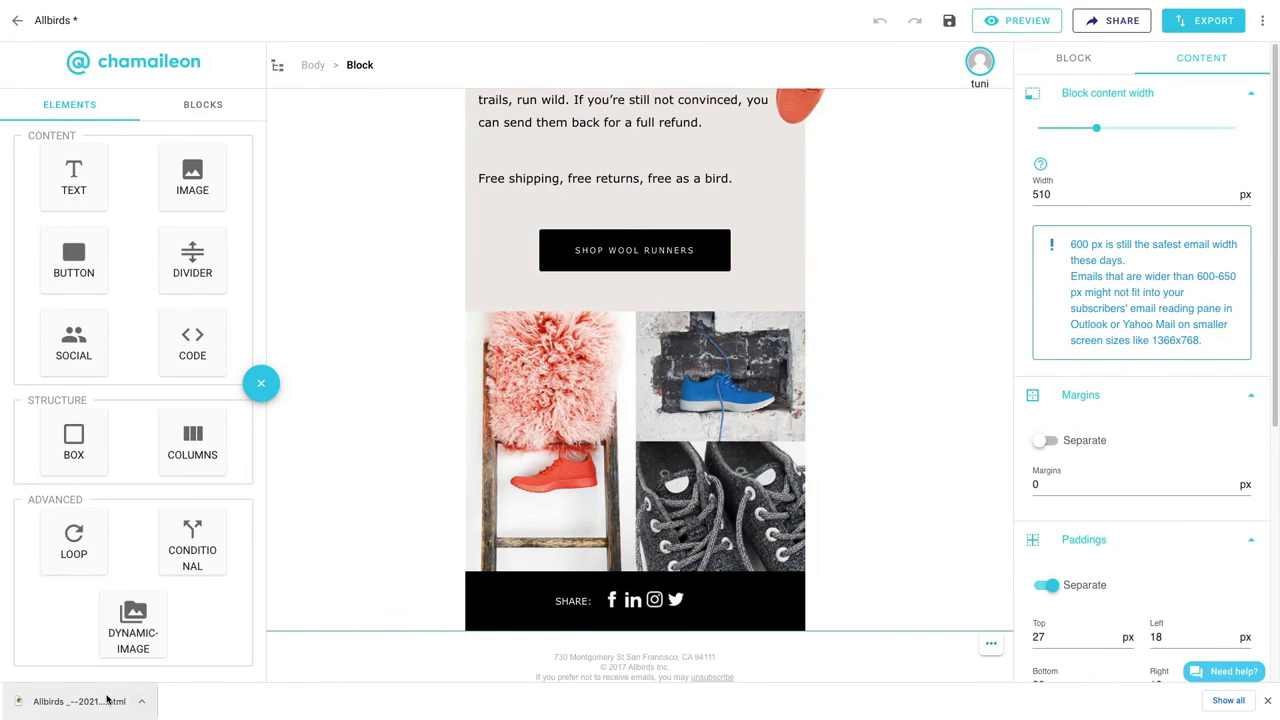
Open the downloaded Allbirds HTML file in the browser and check the email from top to bottom.
click(107, 699)
scroll(290, 415, down, 4)
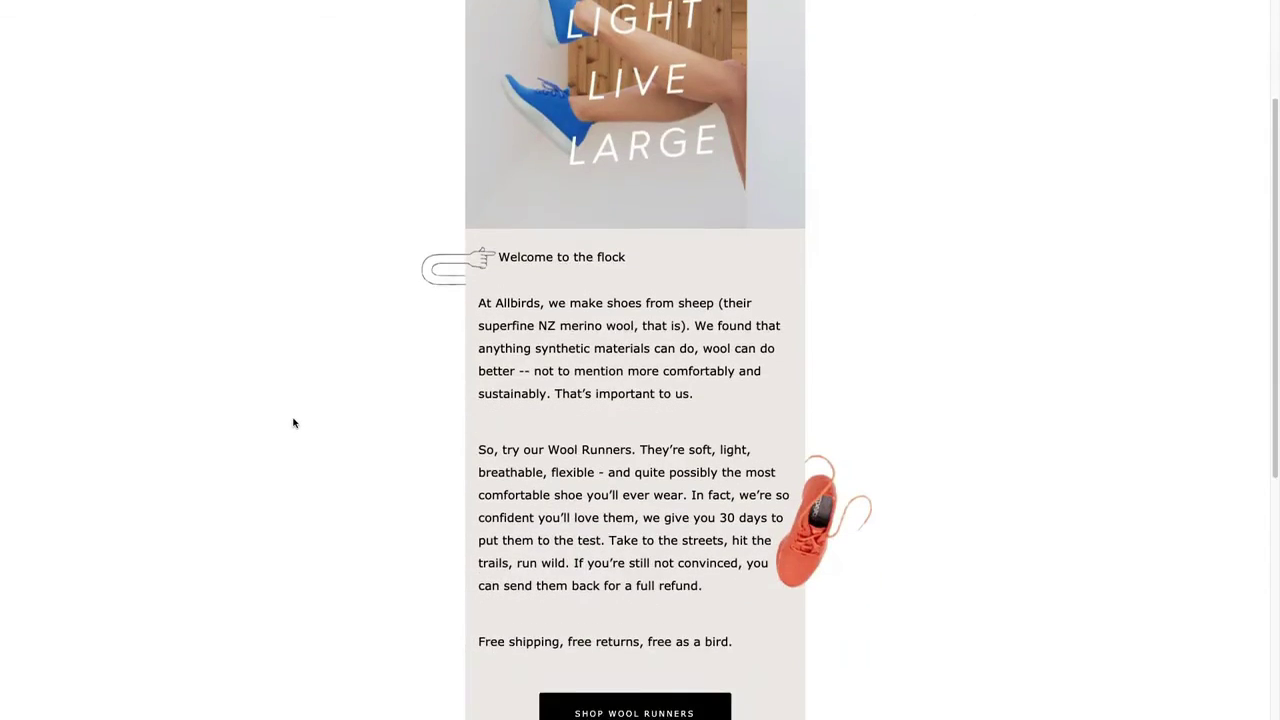
scroll(293, 423, down, 5)
scroll(293, 423, up, 6)
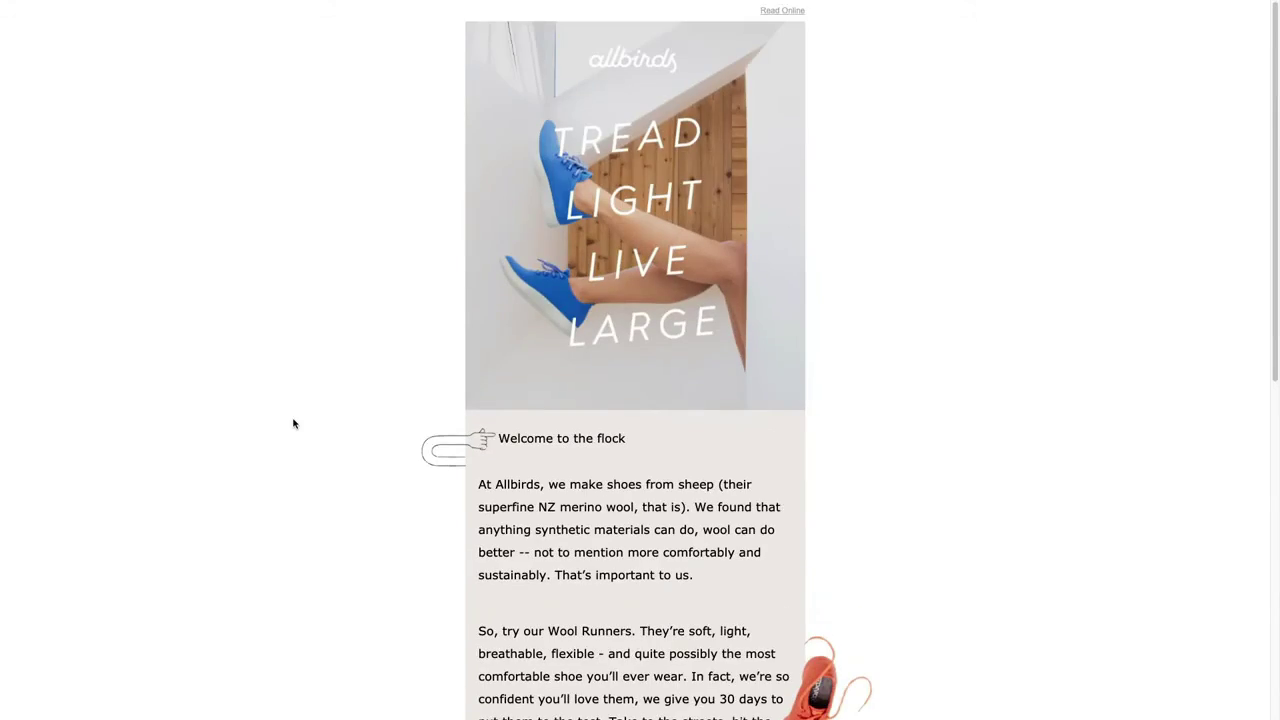